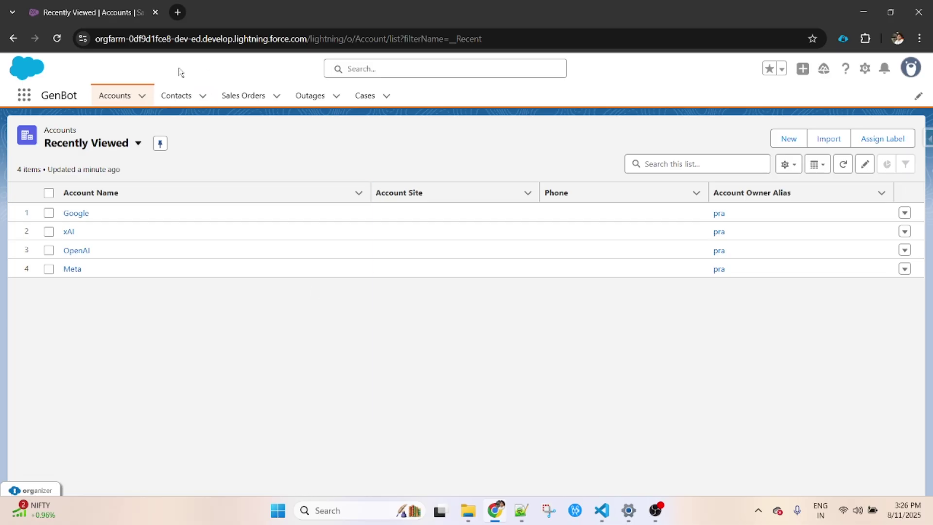
Step: Open the recently viewed Contacts list in the GenBot app
left_click(175, 97)
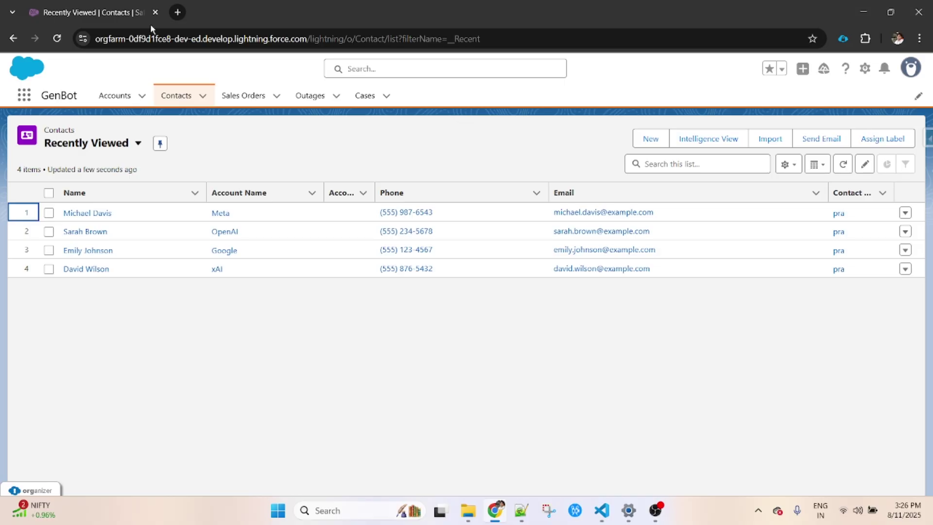
Step: Search Google in a new browser tab for "salesforce developer edition with agentforce and data cloud"
left_click(178, 12)
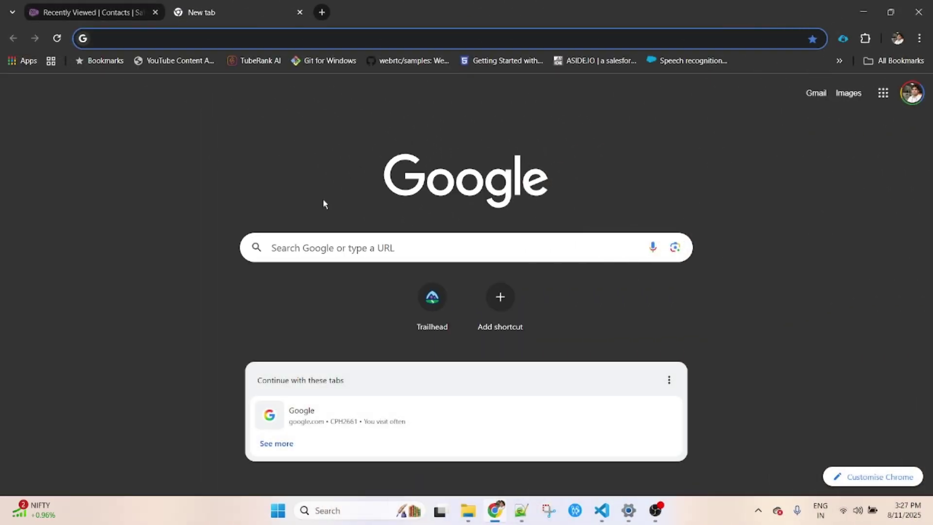
left_click(329, 424)
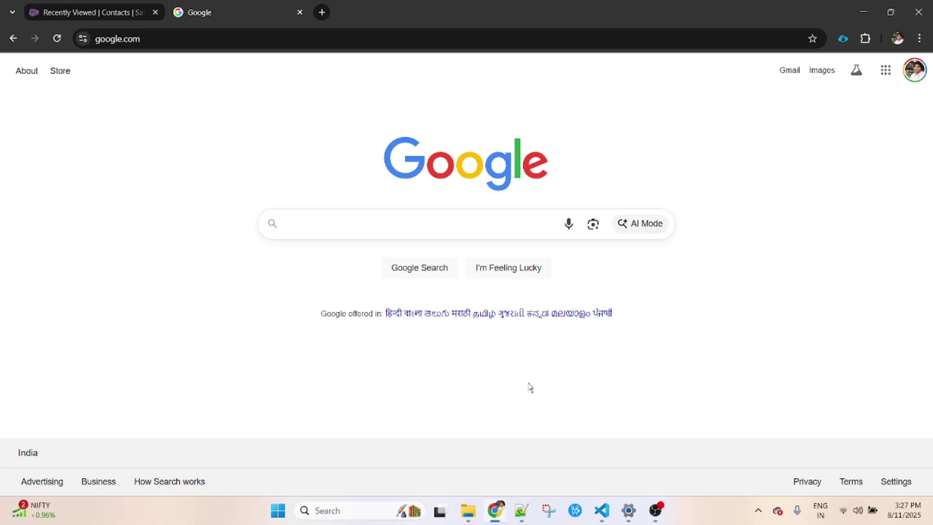
type("Salesforce ")
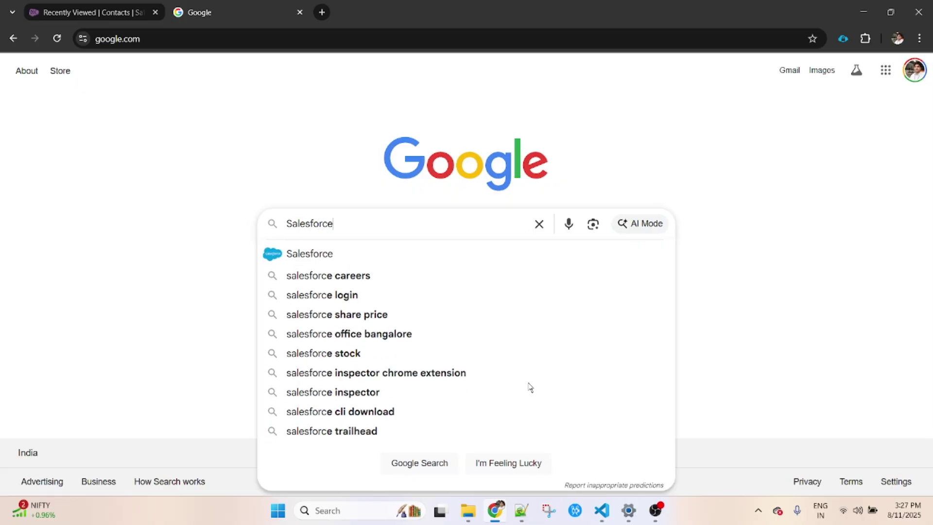
type("developer")
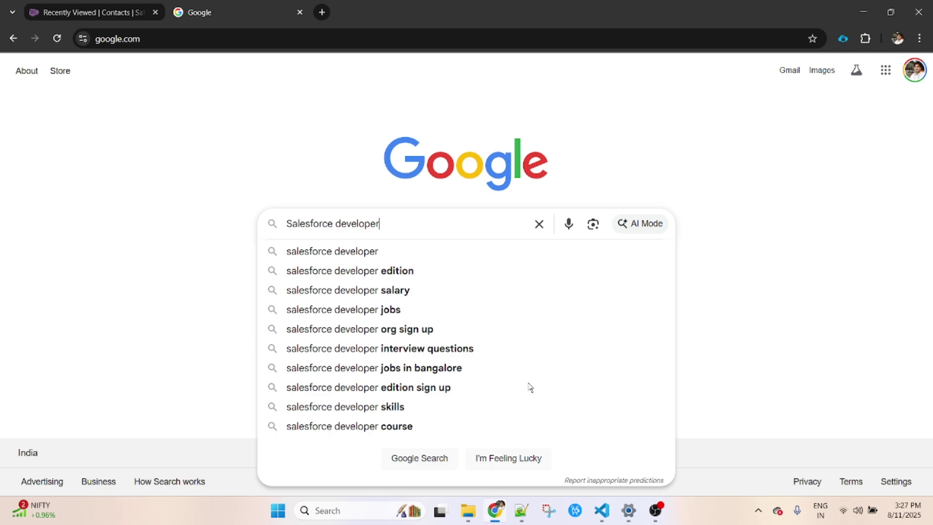
key("Down")
key("Down")
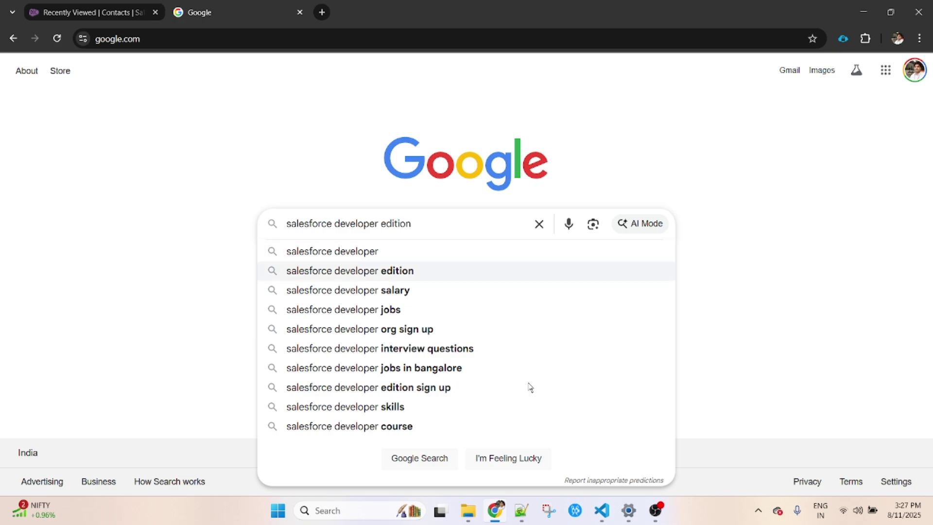
type("with agentforce")
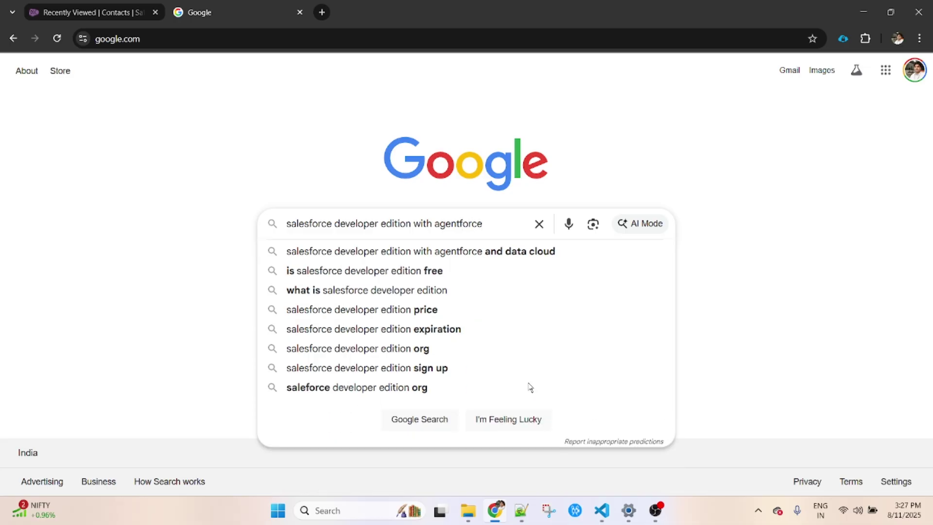
left_click(494, 253)
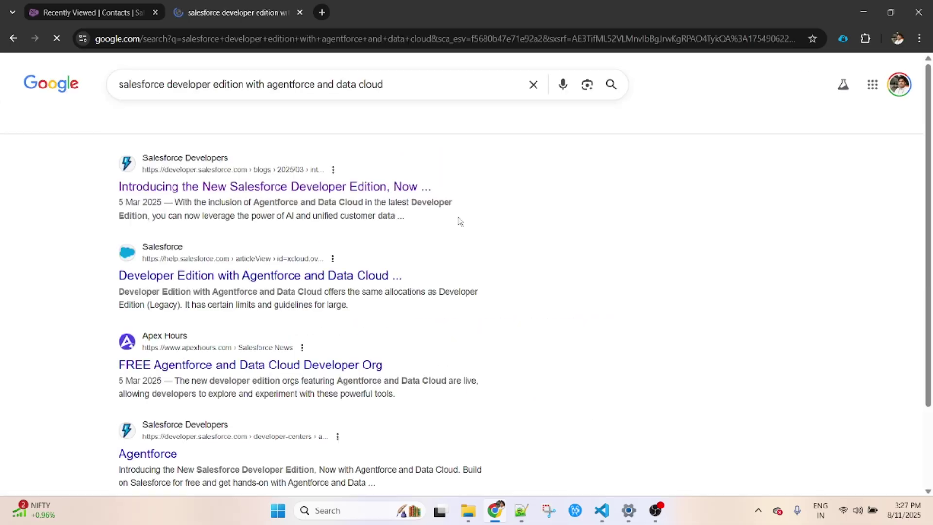
Step: Open the Salesforce Developers article introducing the new Developer Edition and follow its link to the Developer Edition sign-up form
left_click(234, 193)
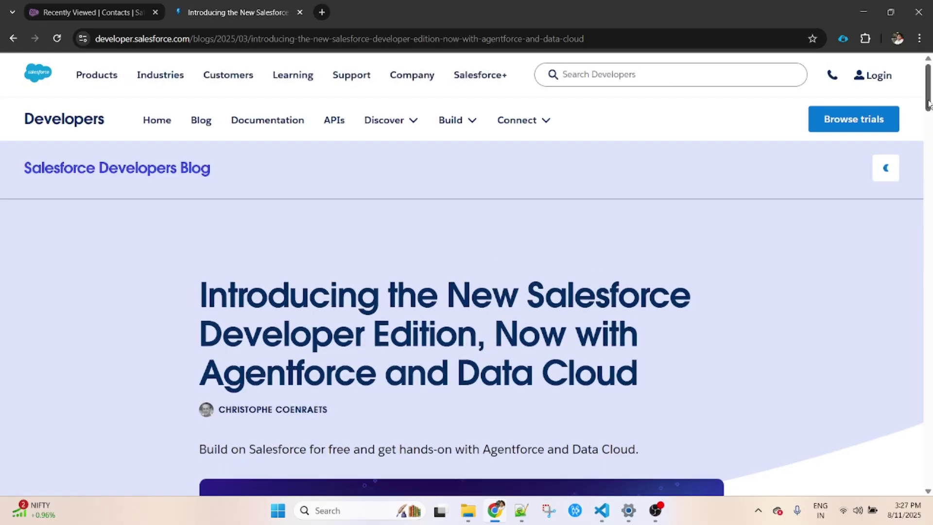
left_click_drag(927, 101, 923, 131)
scroll(923, 131, "down", 6)
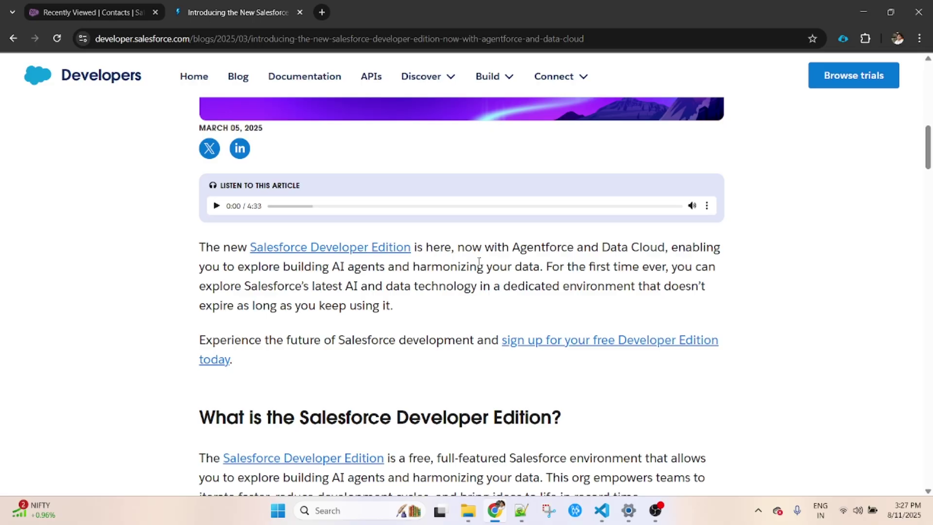
left_click(330, 247)
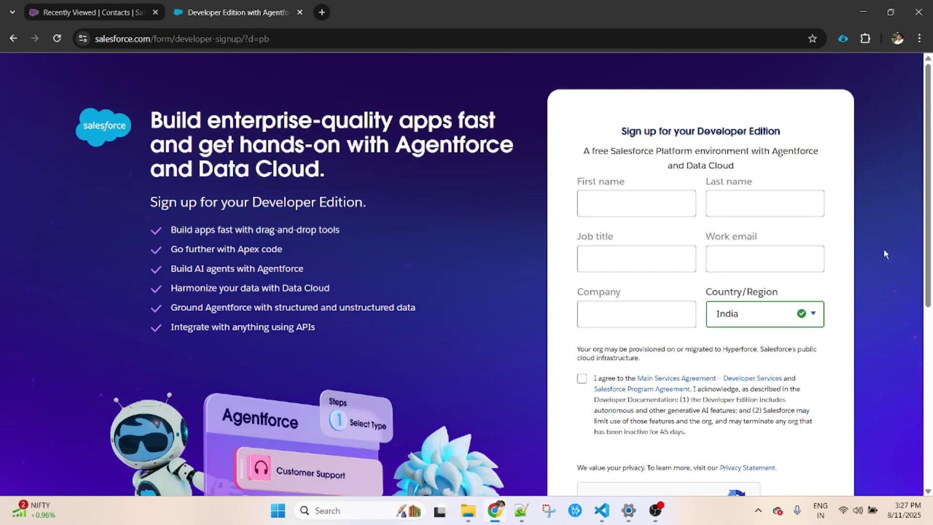
left_click(777, 259)
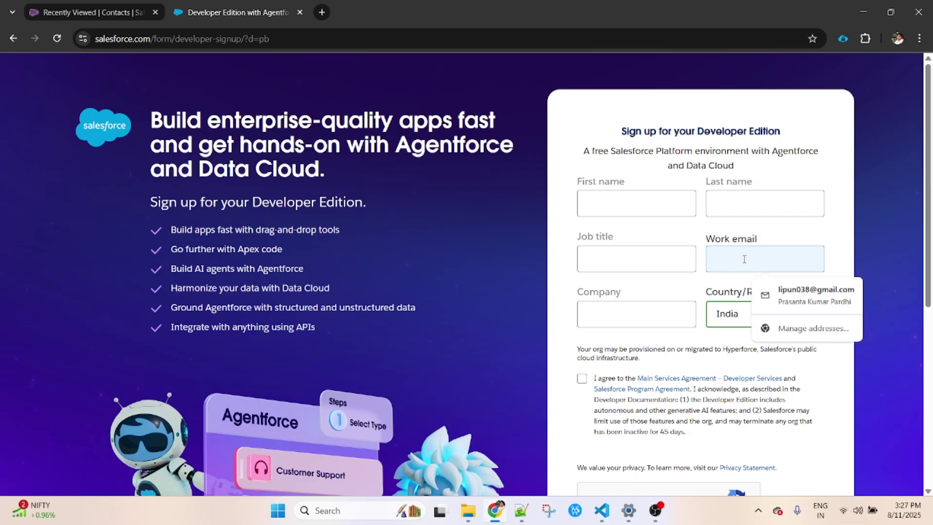
left_click(817, 230)
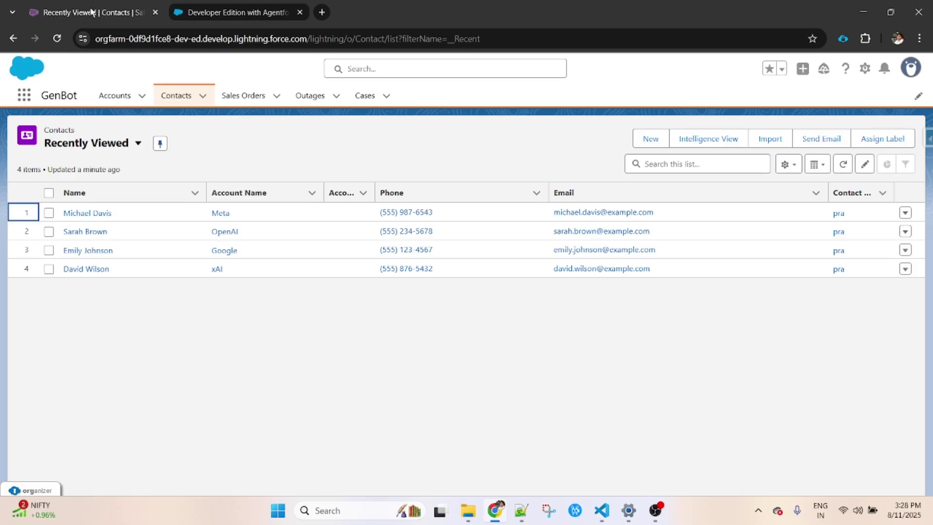
Step: Return to the Salesforce org and open Setup for the current app
left_click(92, 12)
left_click(865, 69)
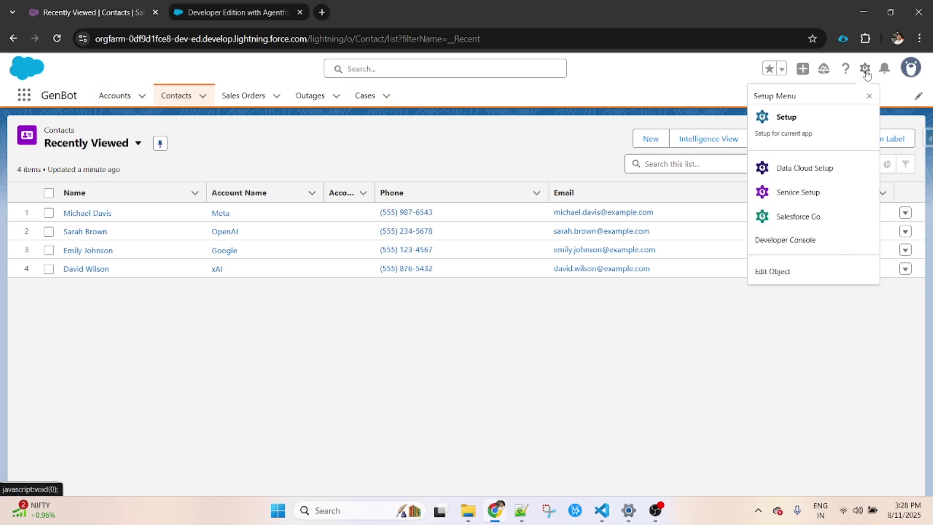
left_click(807, 133)
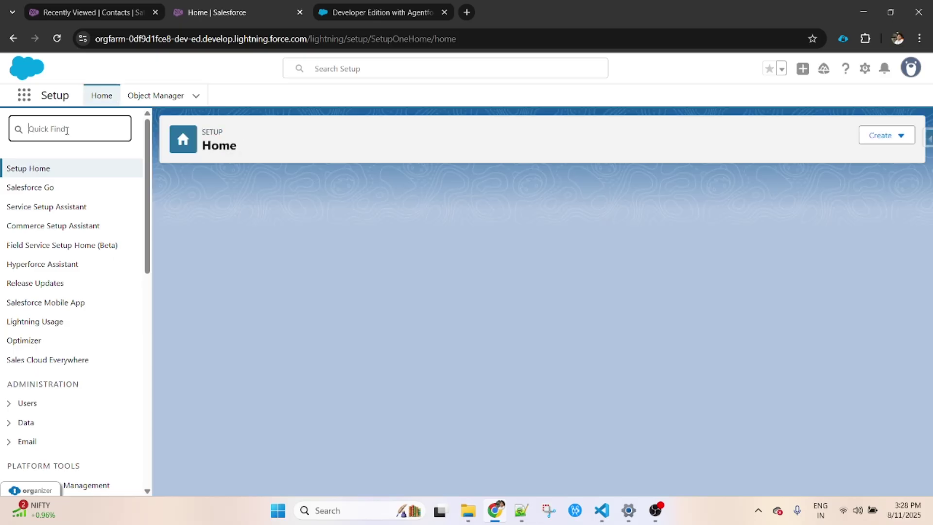
Step: Find the Einstein settings in Setup with the term "Einste" and open the Einstein Setup page
type("E")
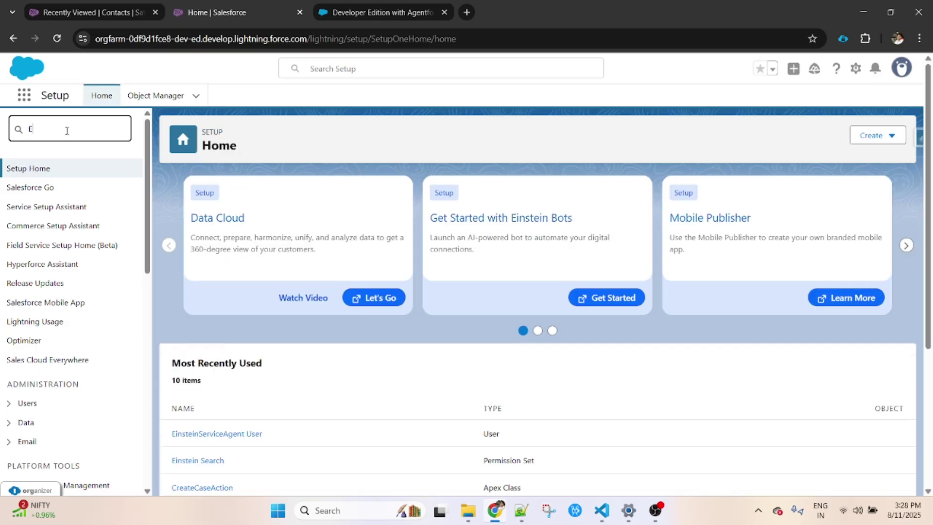
type("inste")
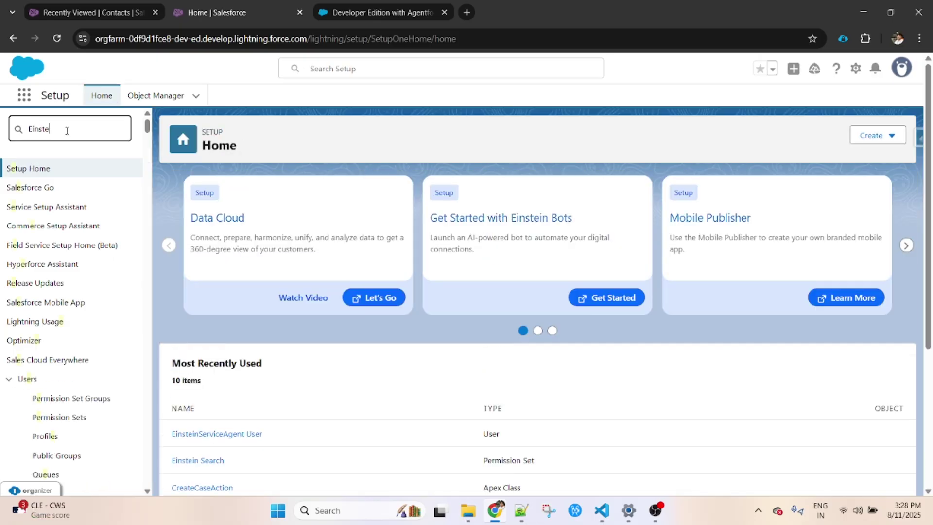
left_click_drag(148, 271, 129, 434)
scroll(119, 369, "up", 3)
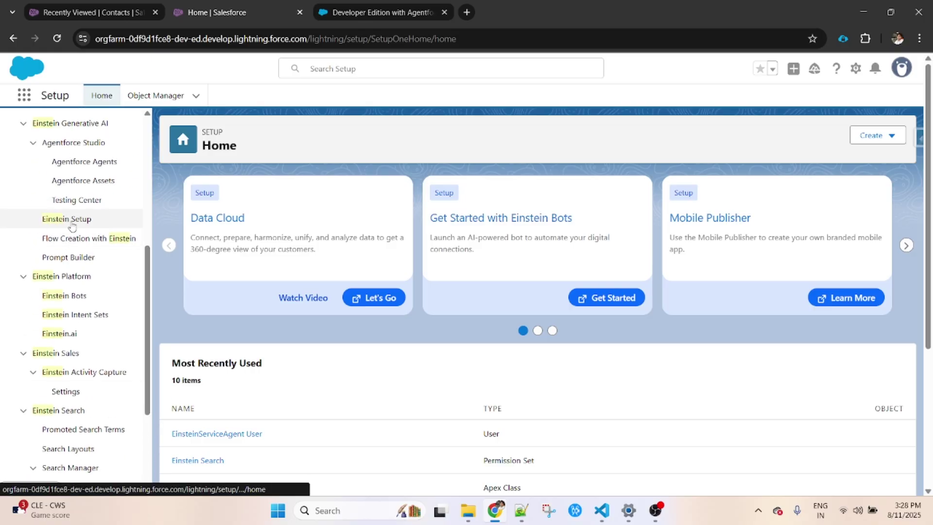
left_click(65, 220)
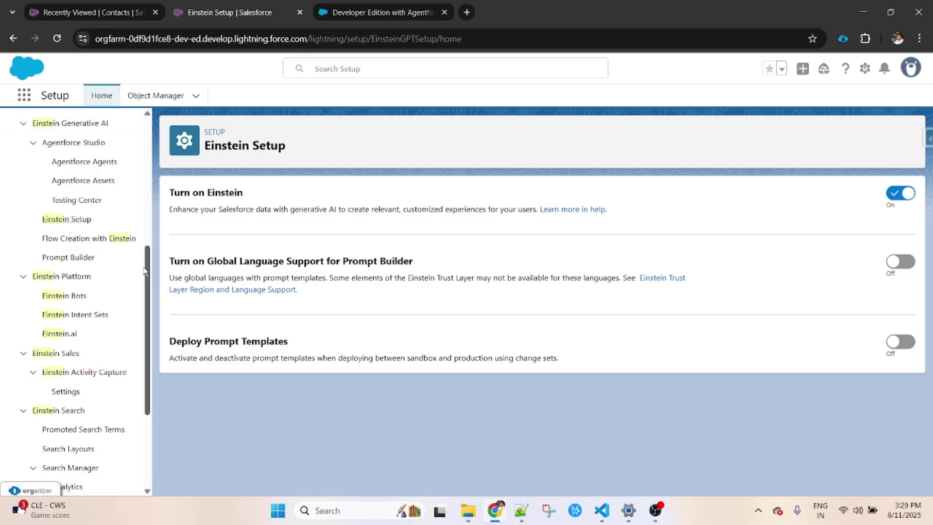
Step: Find the "Agentforce" entries in Setup and open the Agentforce Agents page
scroll(145, 277, "up", 6)
left_click_drag(67, 136, 2, 131)
type("A")
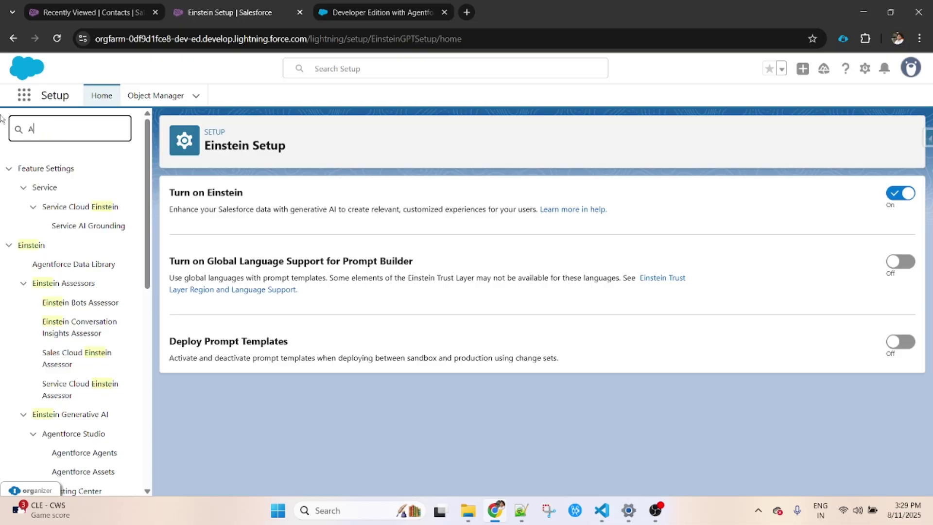
type("gentforce")
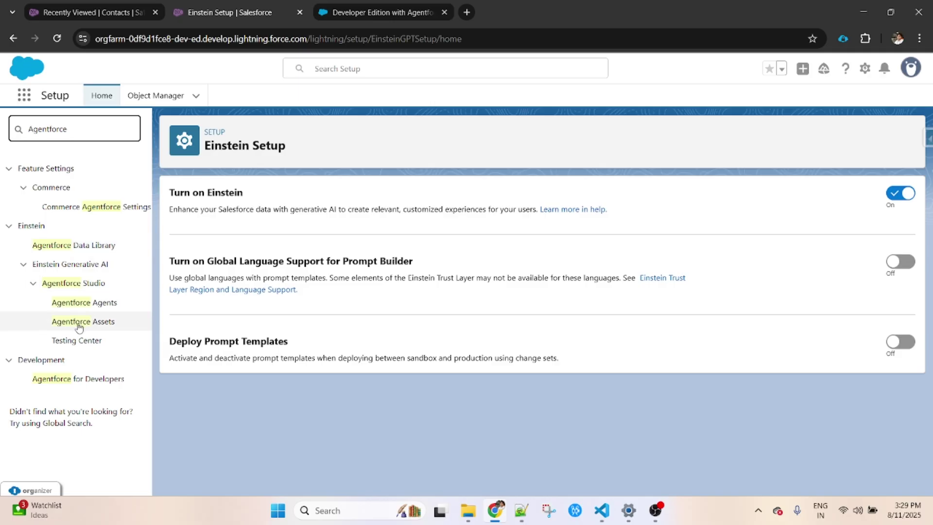
left_click(90, 304)
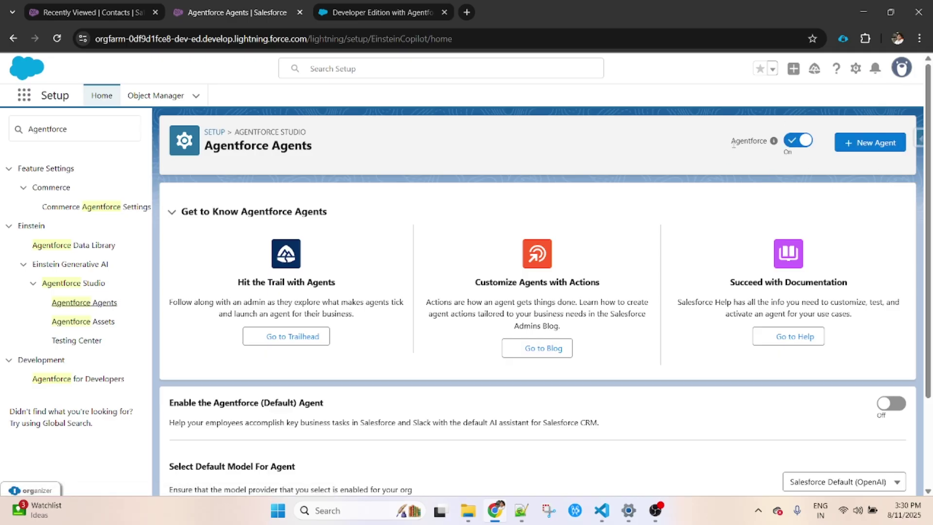
Step: Start a new agent from the Agentforce Service Agent template and continue to the topic selection
left_click(874, 145)
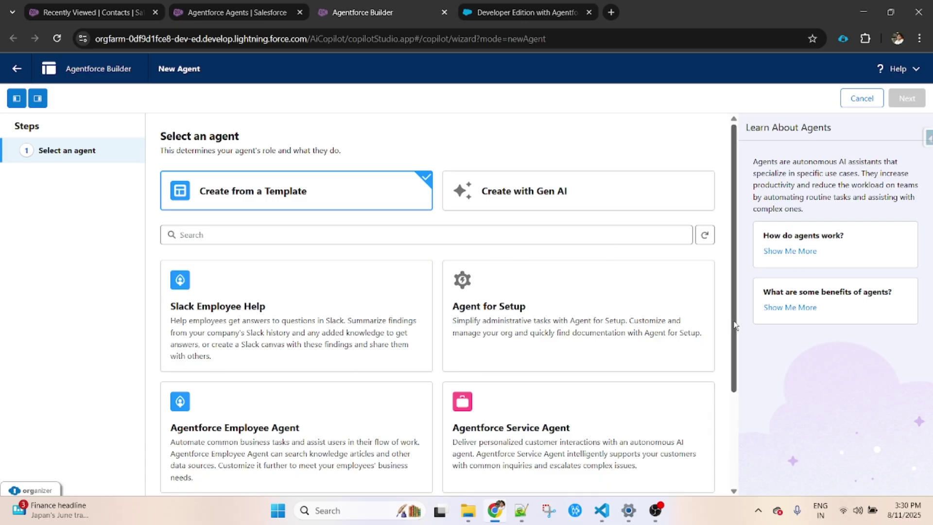
scroll(737, 327, "down", 3)
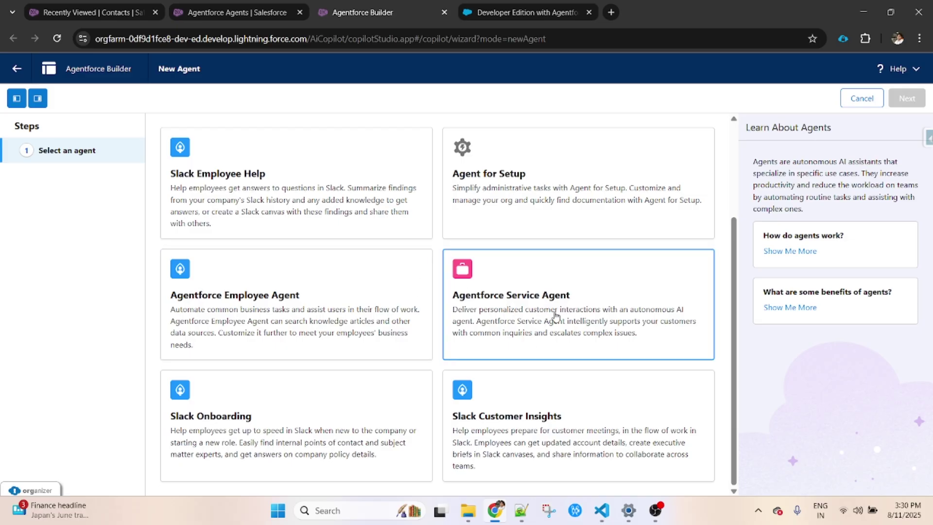
left_click(529, 312)
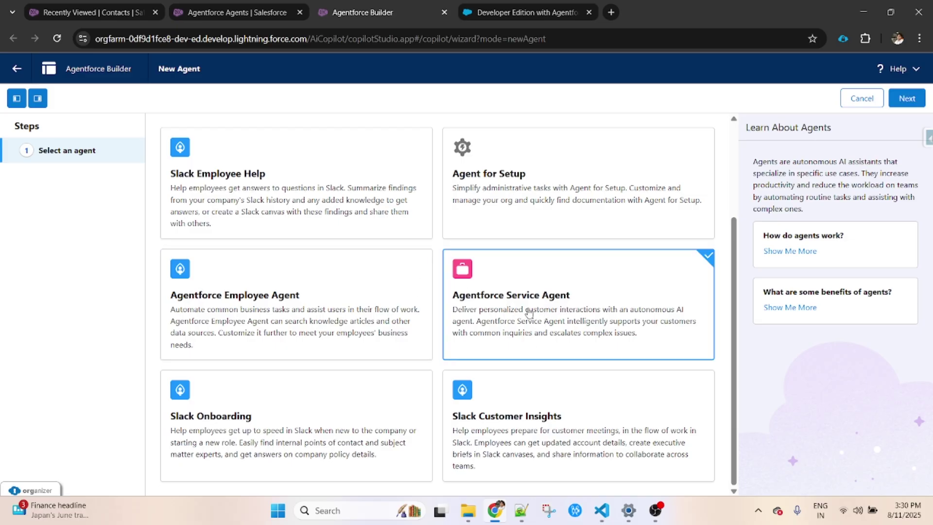
scroll(559, 333, "up", 1)
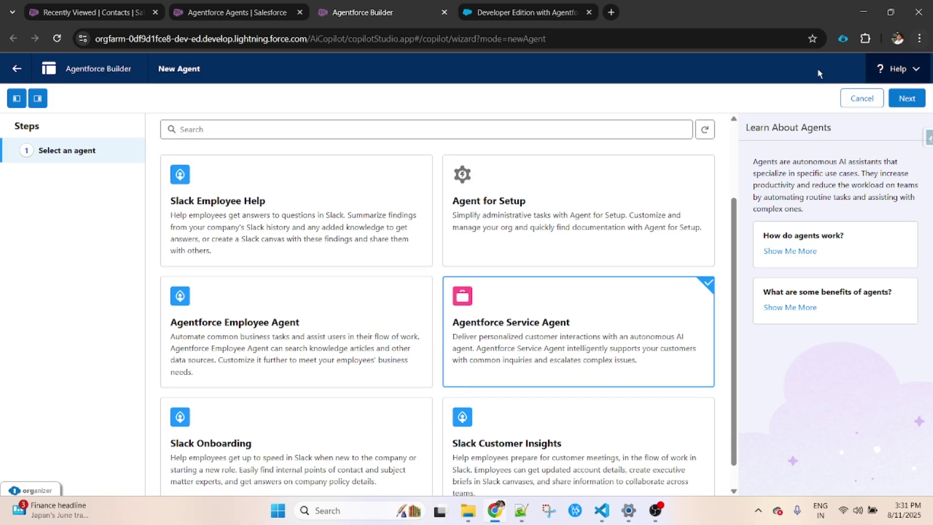
left_click(906, 98)
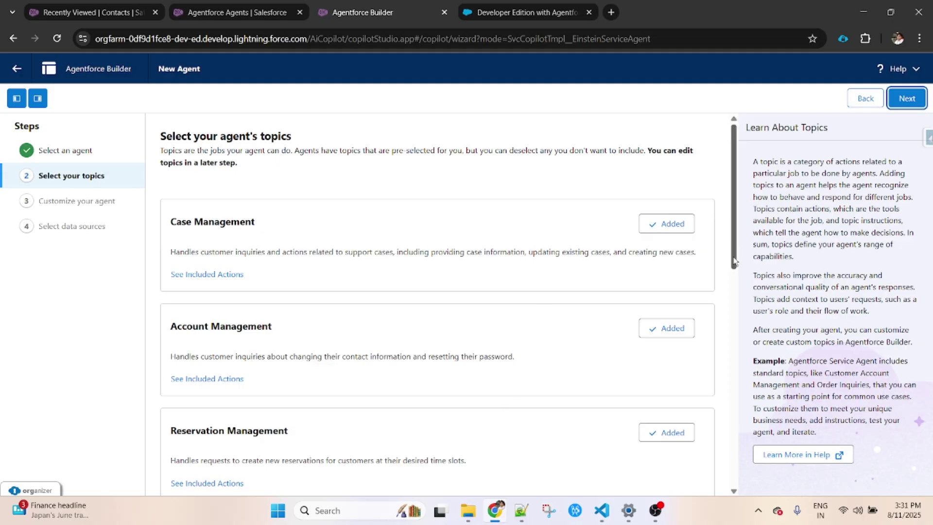
Step: Remove the Case Management, Account Management, Reservation Management, Delivery Issues and Order Inquiries topics from the new agent
scroll(735, 252, "down", 1)
left_click(685, 203)
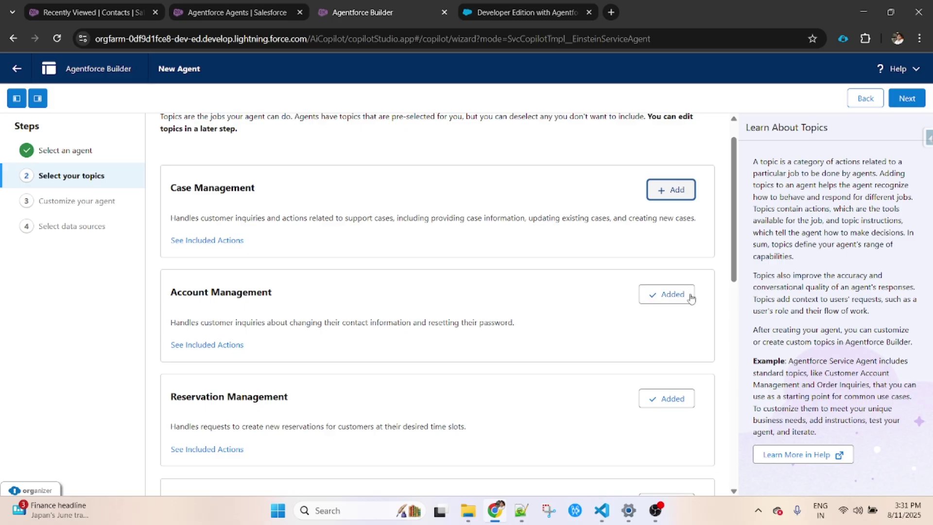
left_click(672, 295)
left_click(672, 398)
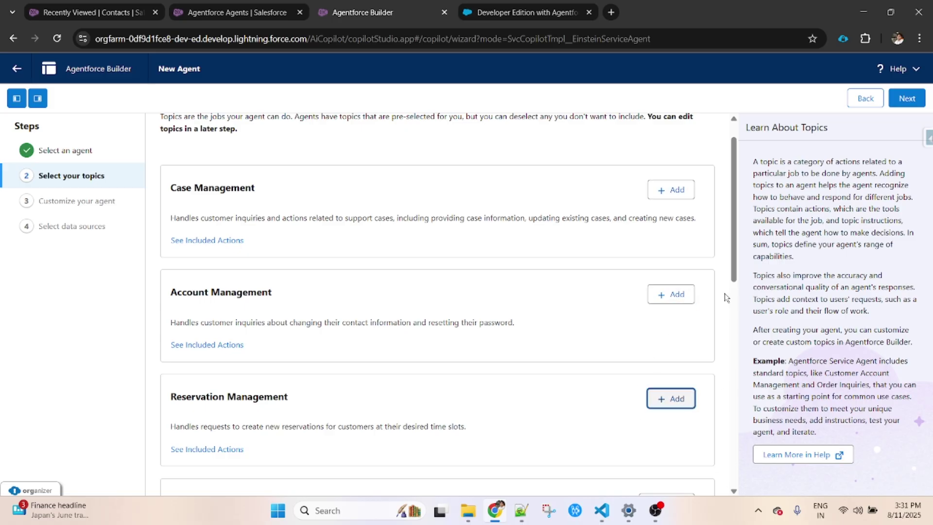
scroll(736, 275, "down", 5)
left_click(667, 281)
left_click(670, 386)
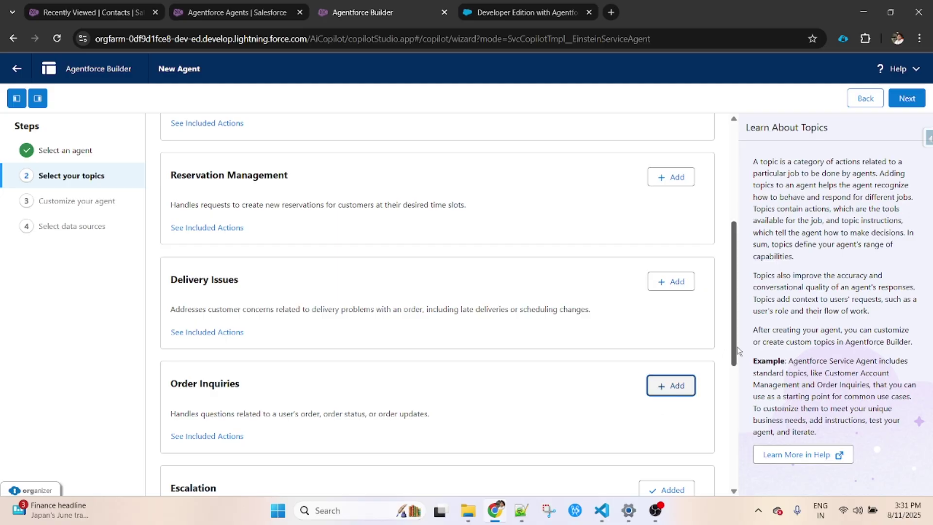
Step: Remove the Escalation and Service Customer Verification topics, keep General FAQ added, and continue to the agent customization
scroll(737, 350, "down", 4)
left_click(670, 307)
left_click(670, 392)
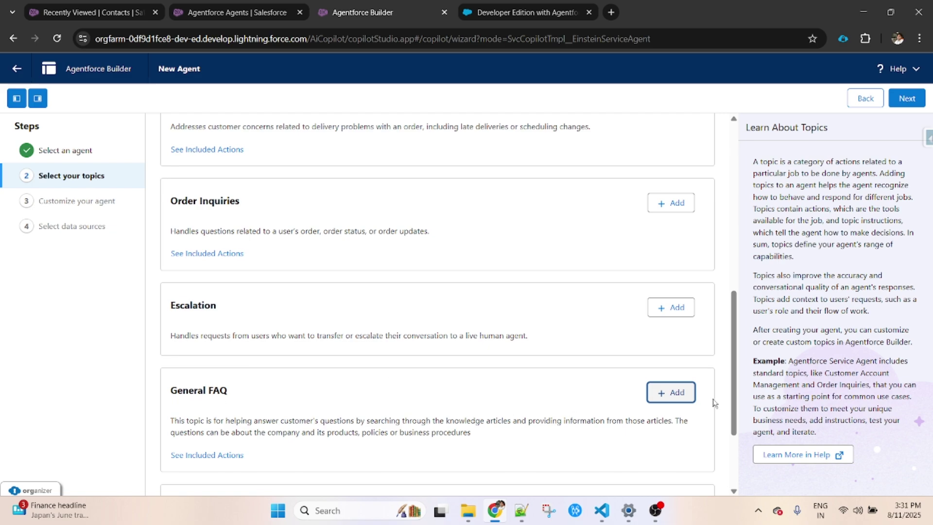
left_click(675, 399)
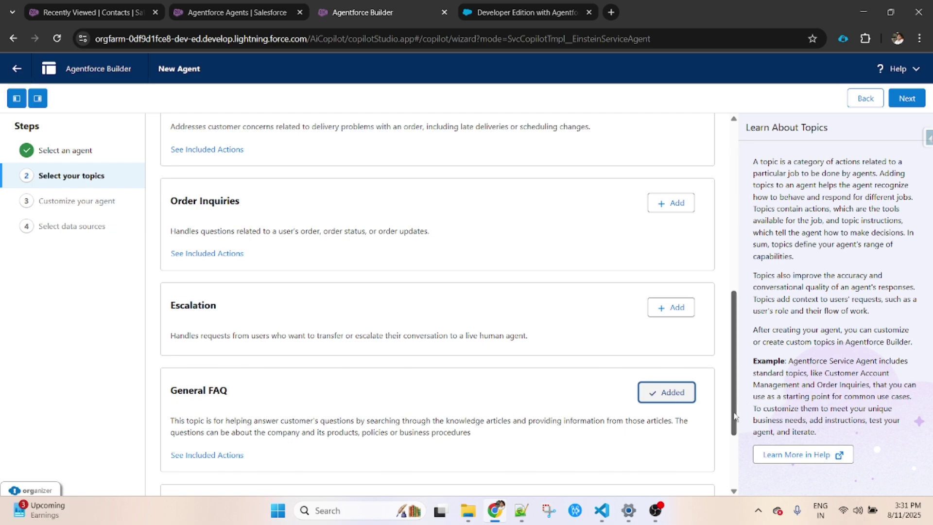
scroll(727, 416, "down", 3)
left_click(671, 378)
left_click(672, 378)
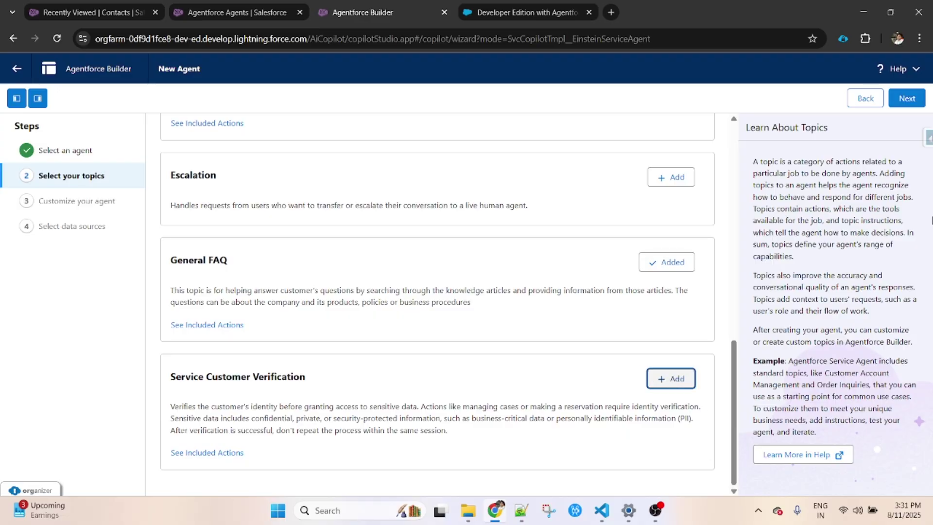
left_click(906, 98)
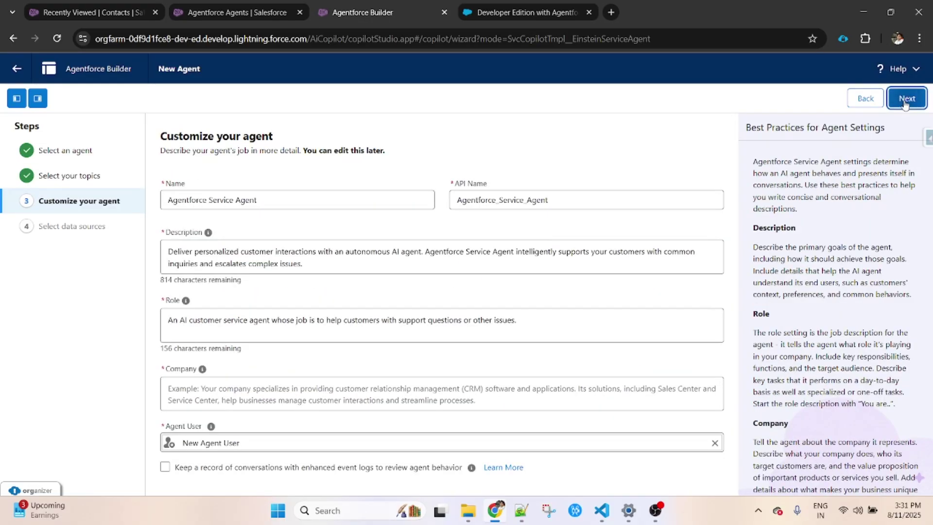
Step: Set both the name and the API name of the new agent to MyServiceAgent
left_click_drag(291, 208, 71, 215)
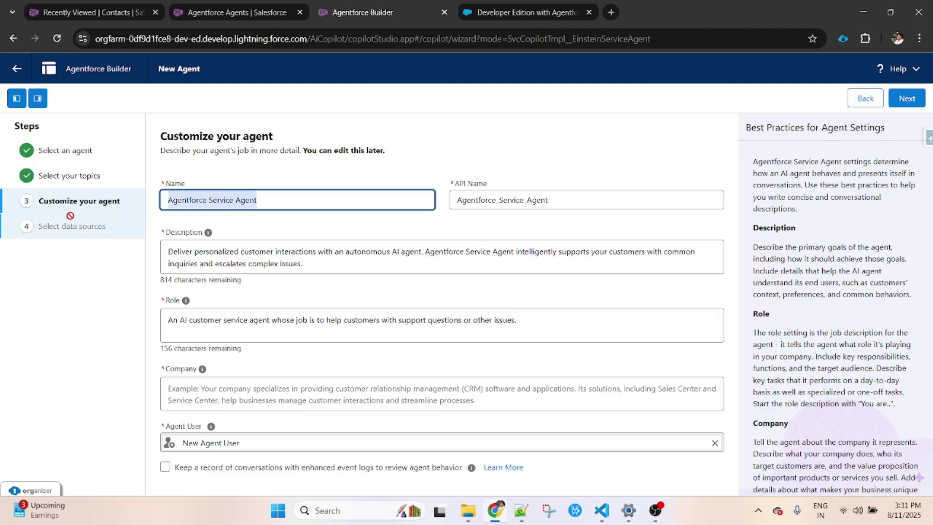
double_click(555, 198)
key("BackSpace")
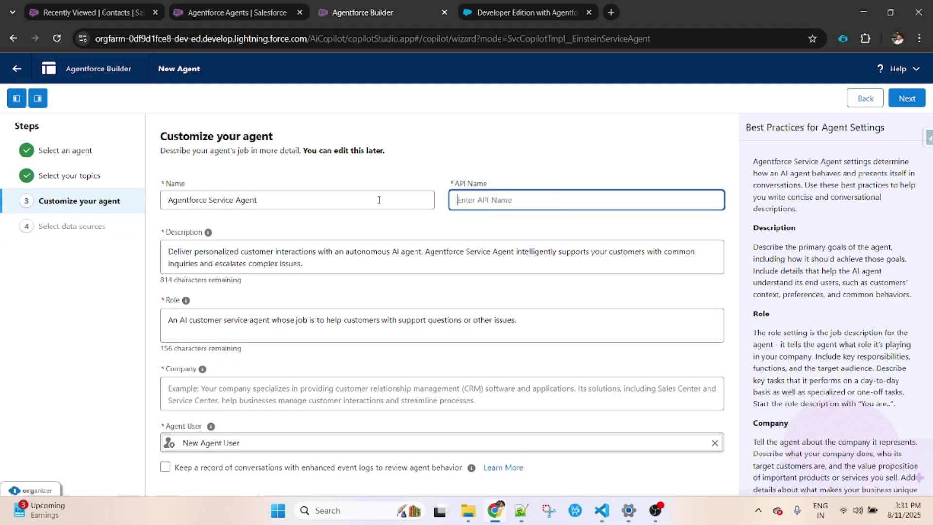
left_click_drag(291, 194, 1, 139)
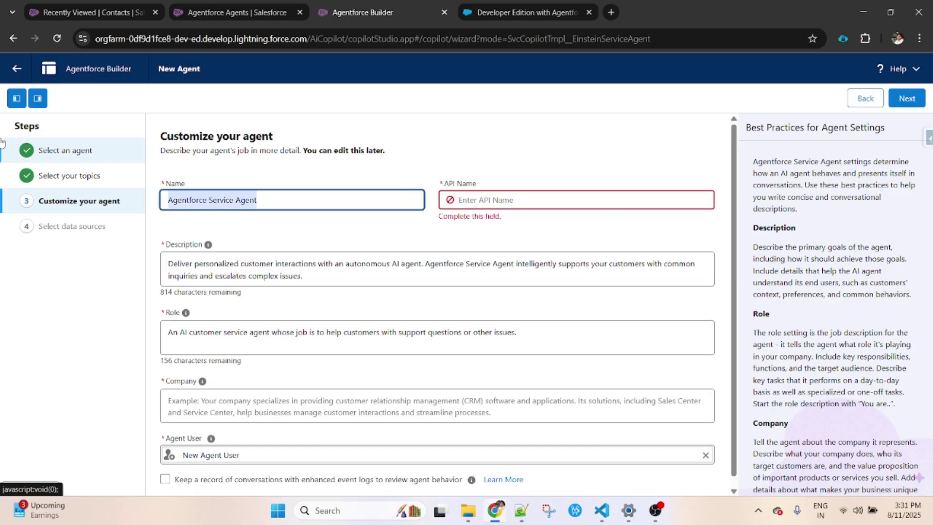
type("My")
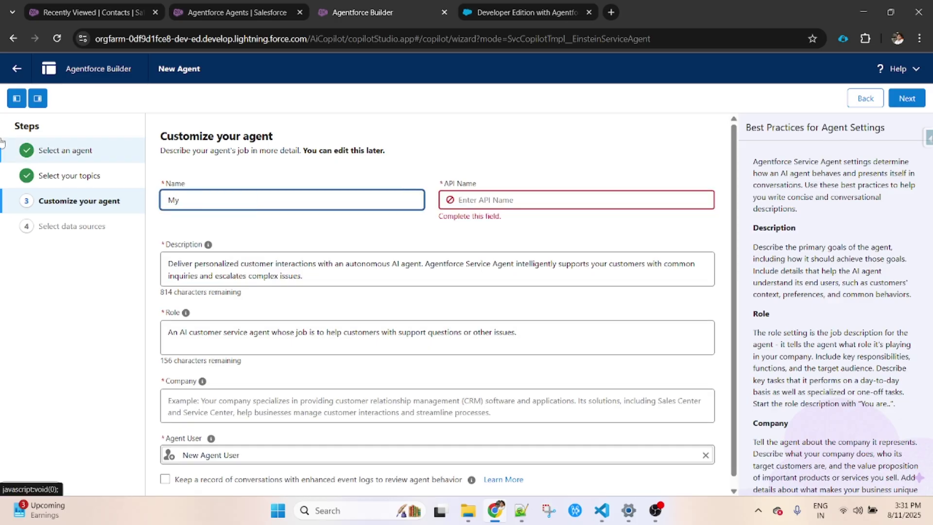
type("ServiceAgent")
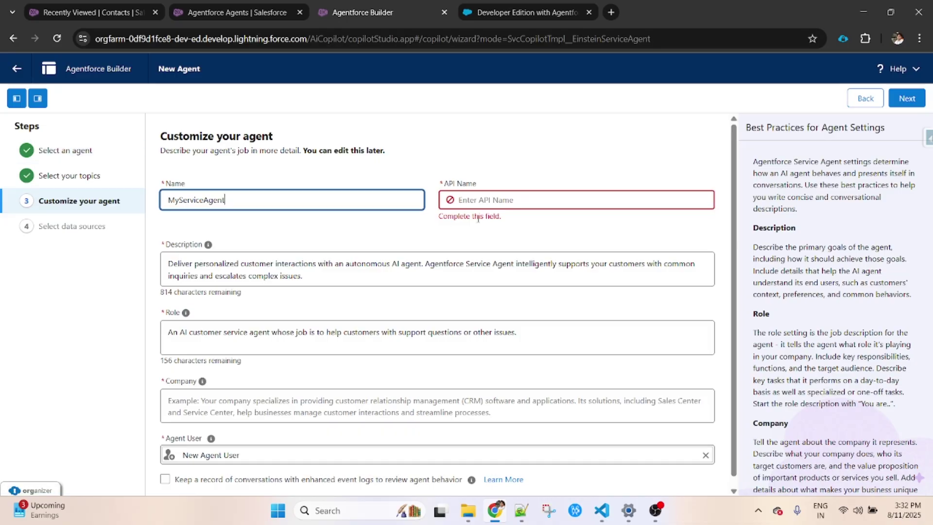
left_click(529, 202)
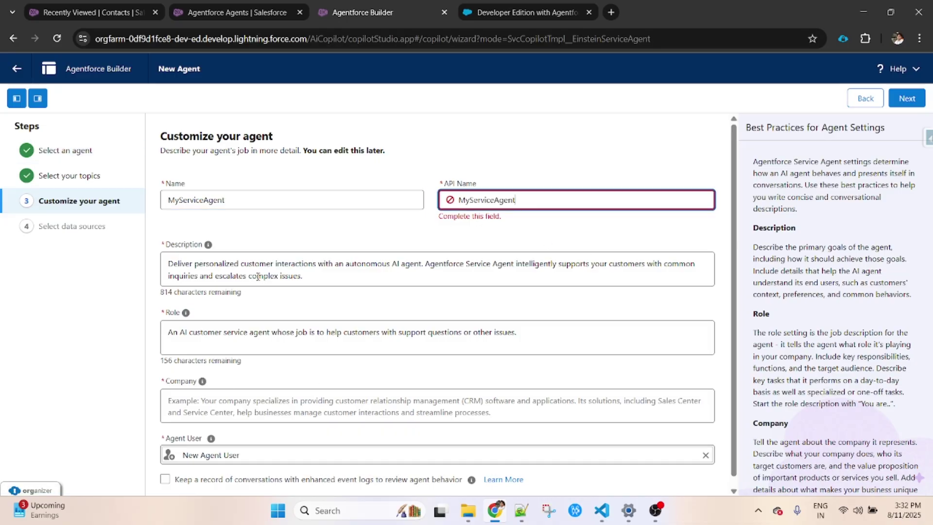
left_click_drag(315, 277, 95, 234)
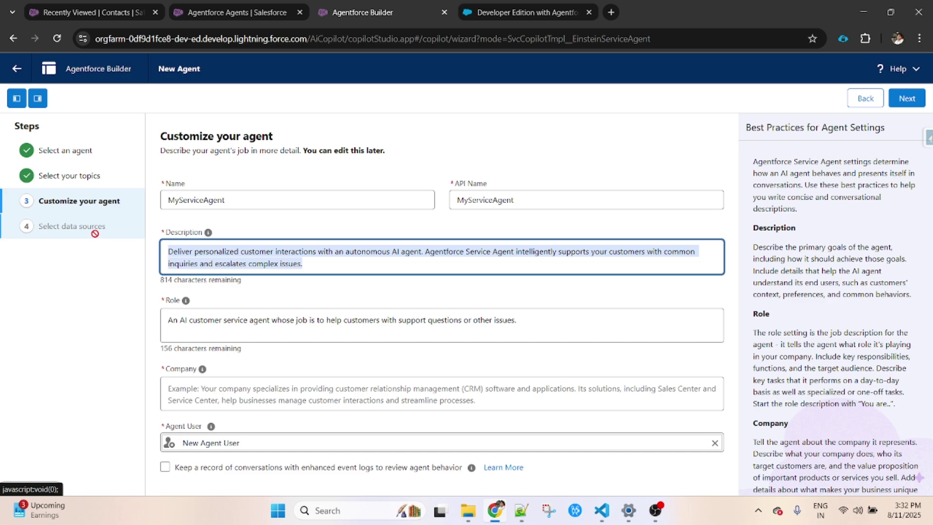
key("BackSpace")
type("tHIS AGEN")
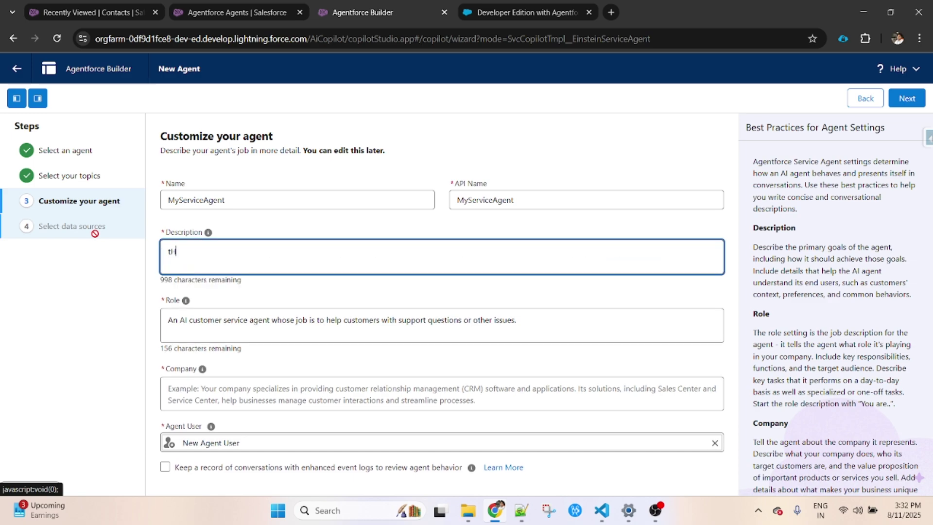
type("T WILL")
key("BackSpace")
key("BackSpace")
key("BackSpace")
key("BackSpace")
key("BackSpace")
key("BackSpace")
key("BackSpace")
key("BackSpace")
key("BackSpace")
key("BackSpace")
key("BackSpace")
key("BackSpace")
key("BackSpace")
key("BackSpace")
key("BackSpace")
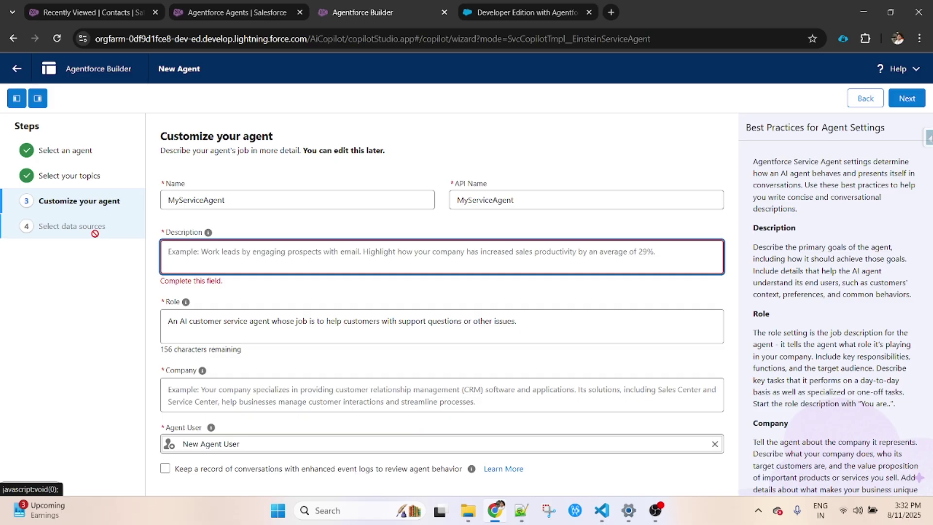
key("Return")
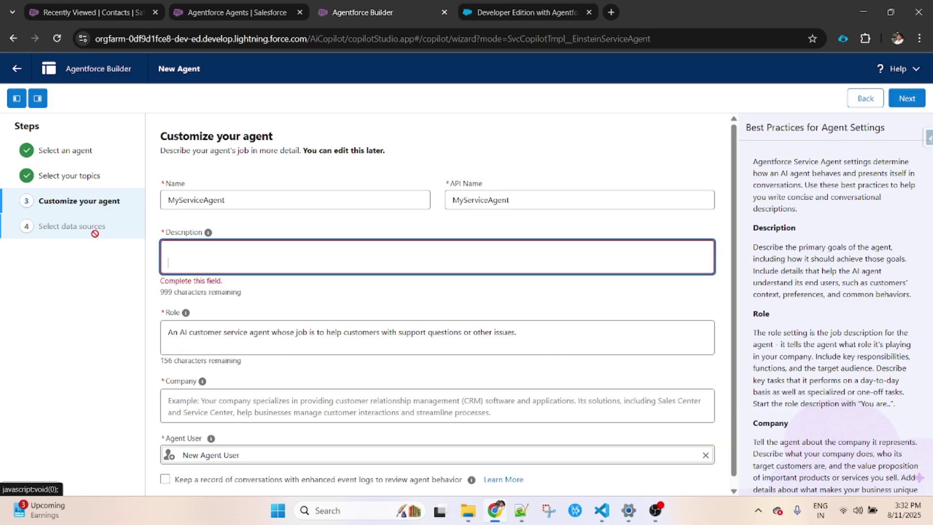
key("BackSpace")
type("t")
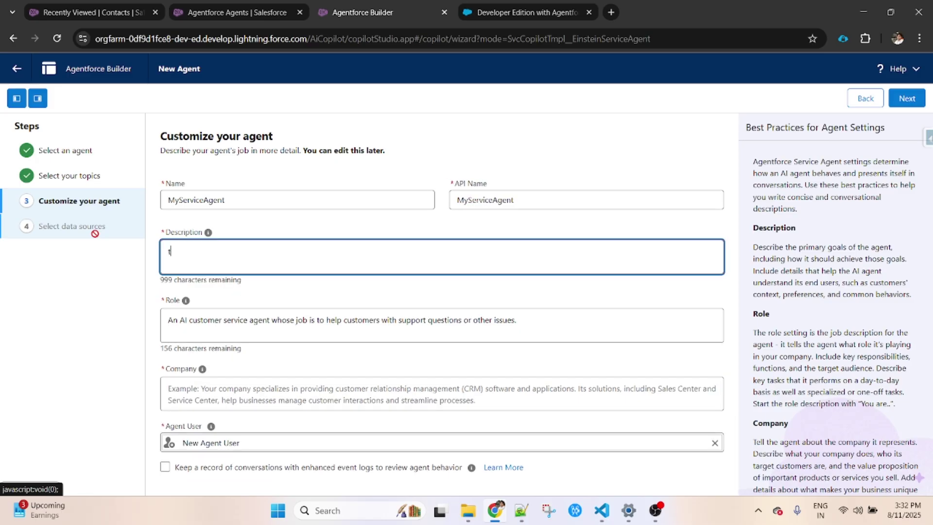
type("HIS AGENT WILL HELP VALIDATING")
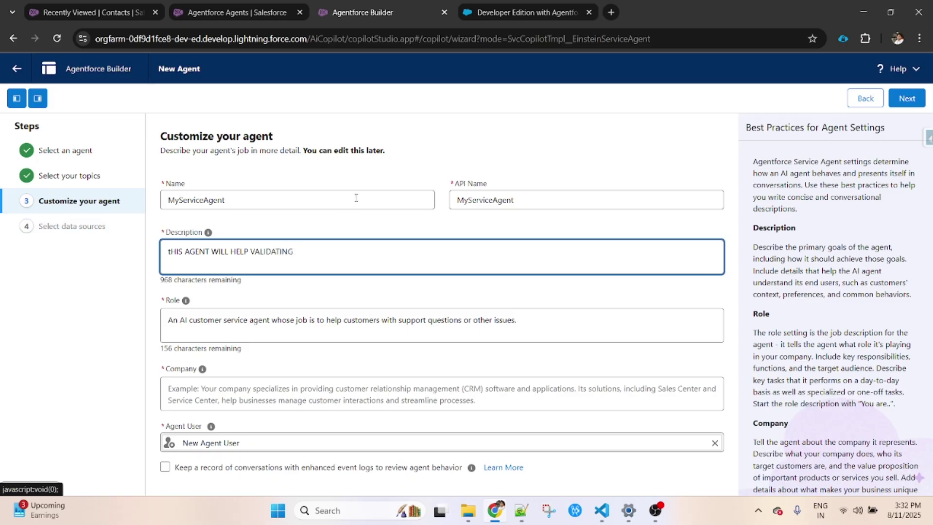
Step: Rewrite the description to say the agent validates a contact, displays a status for any associated open case, and otherwise helps on creating a case
key("ctrl+a")
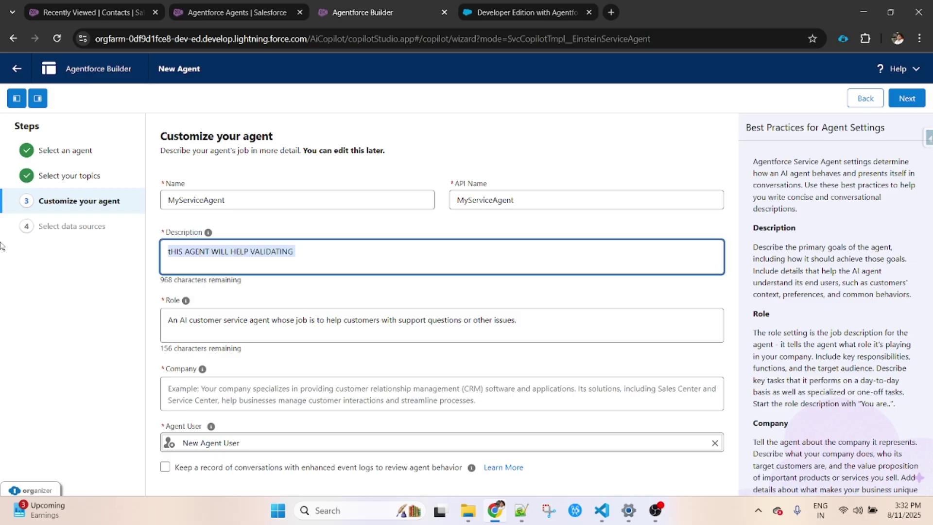
key("BackSpace")
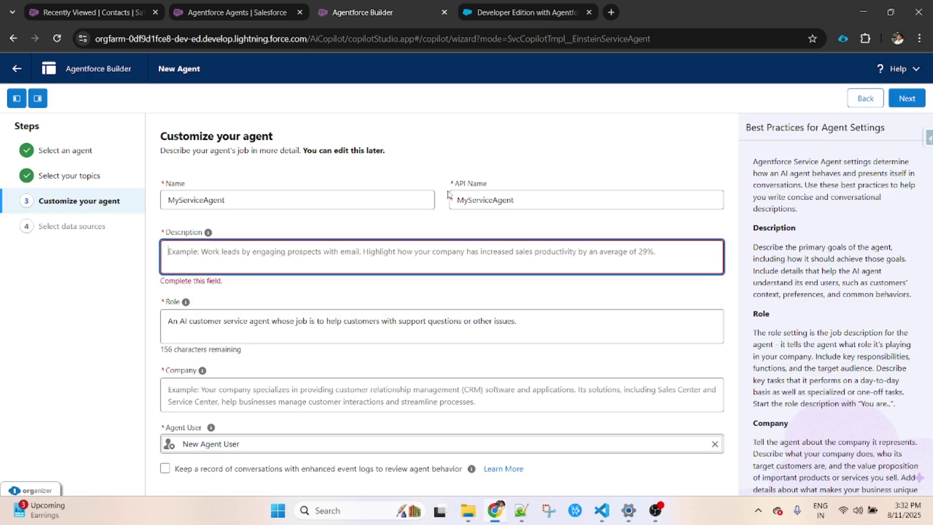
type("Th")
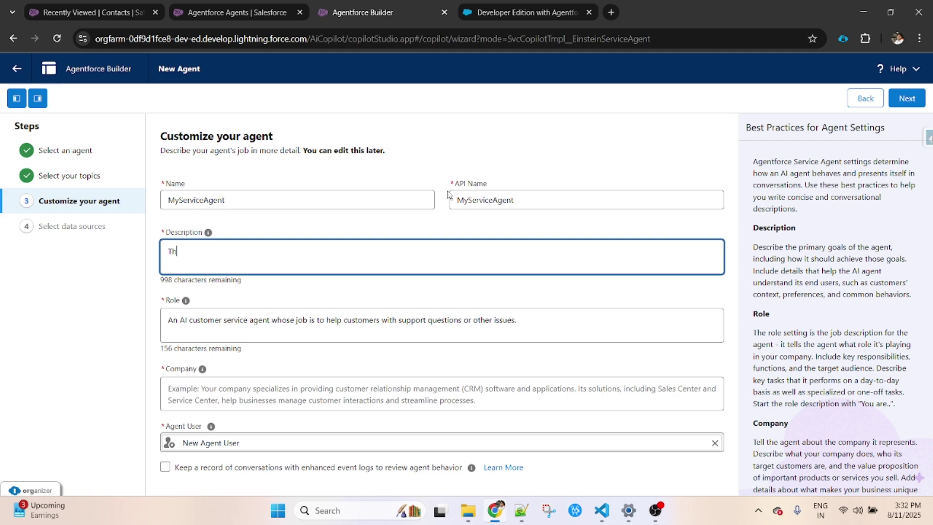
type("is agent will")
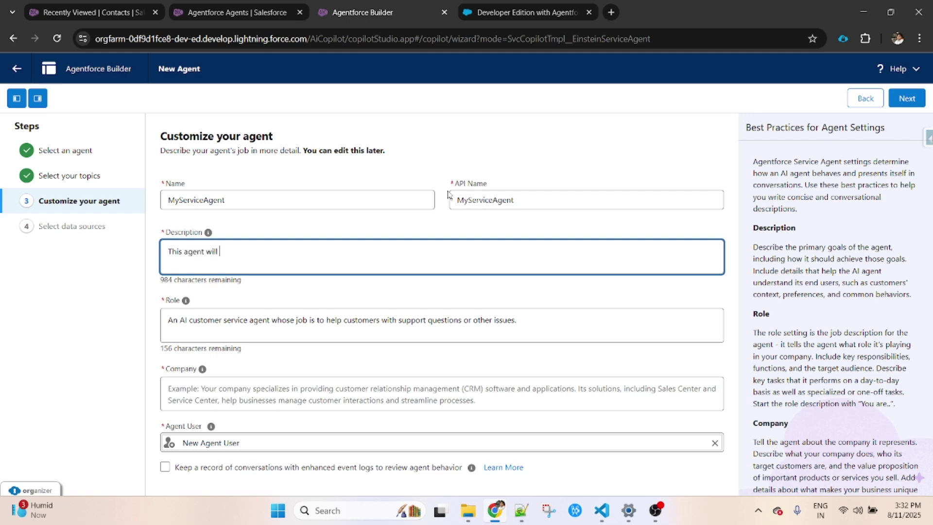
type(" work on validating a con")
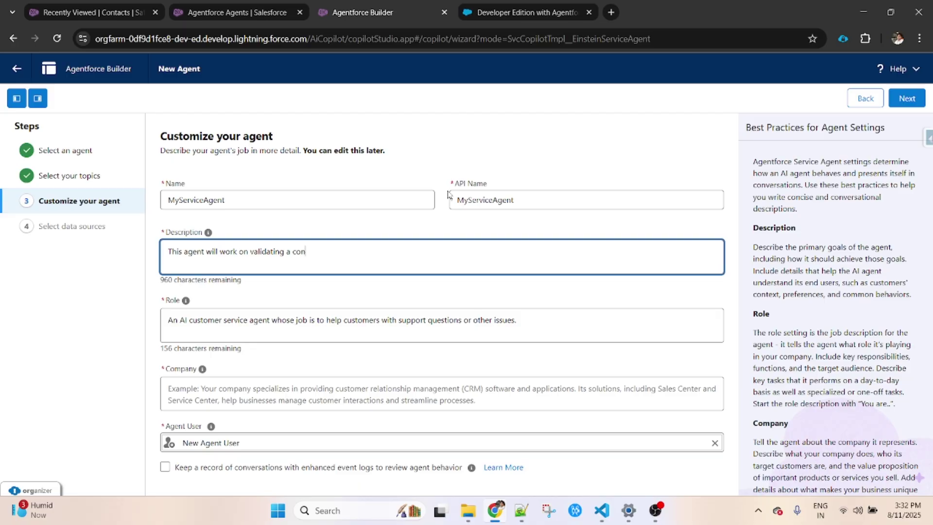
type("tact, then ")
type("if any op")
type("en case")
type(" asso")
type("ciated wi")
type("th")
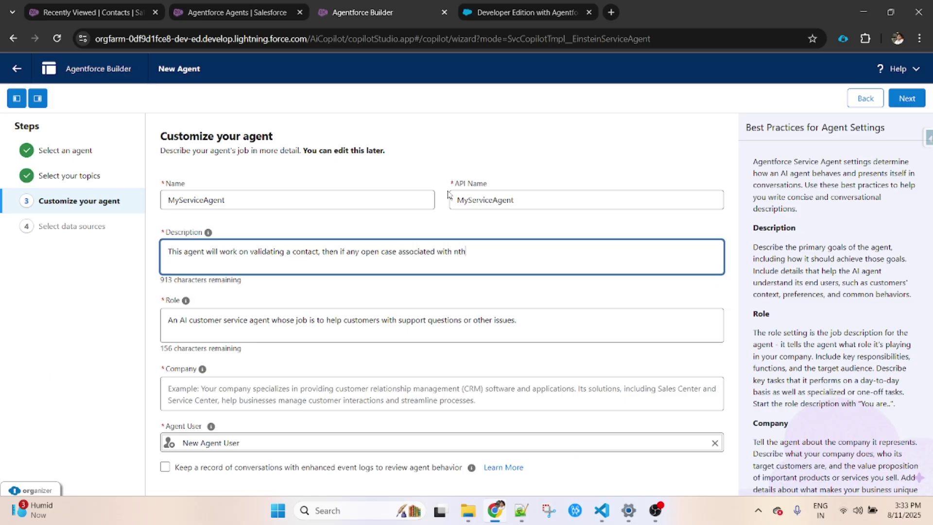
type(" the he contact it will display a stat")
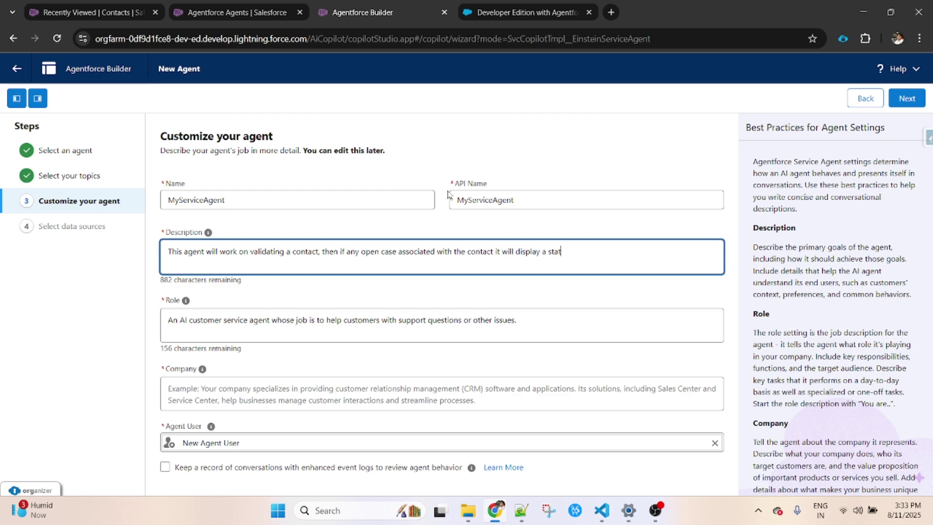
type("us , if not it will help mon creat")
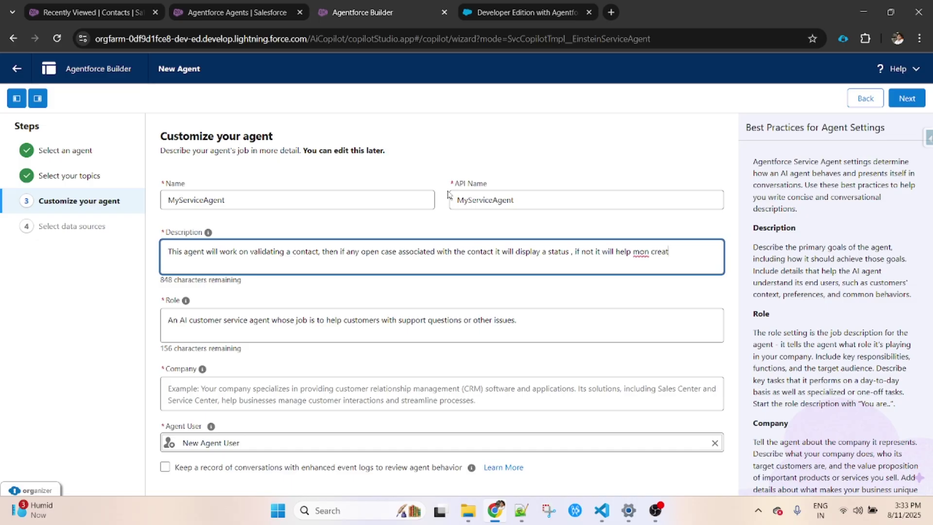
type("ing a case")
left_click(639, 251)
key("BackSpace")
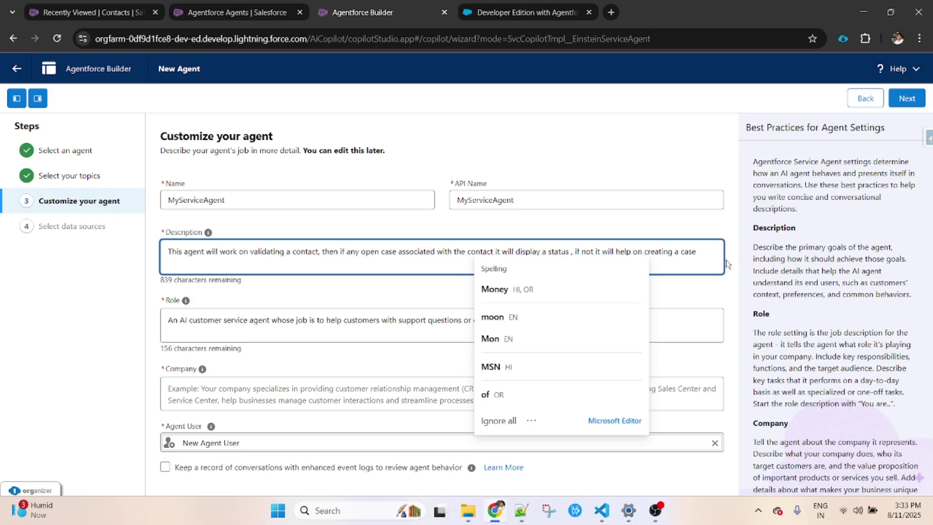
left_click(701, 250)
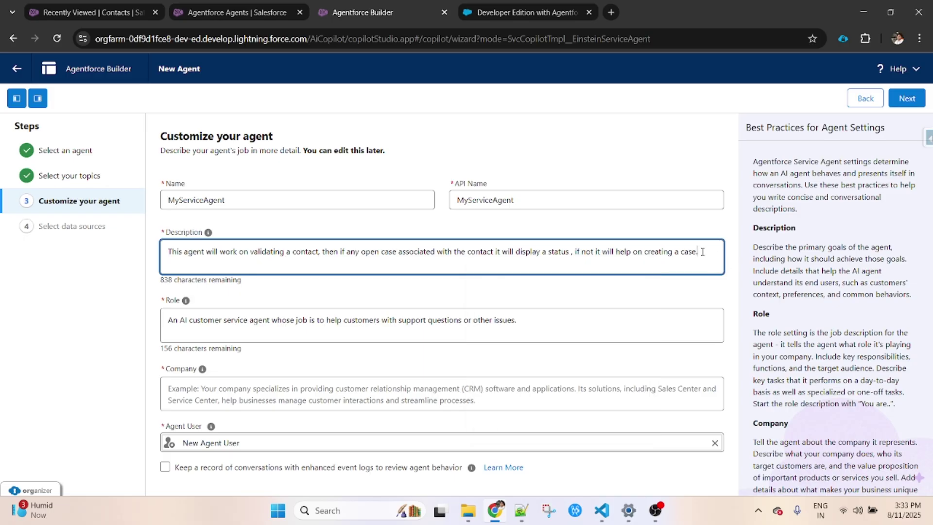
Step: Replace the agent's role text with a copy of the full description
left_click_drag(700, 251, 133, 229)
key("ctrl+c")
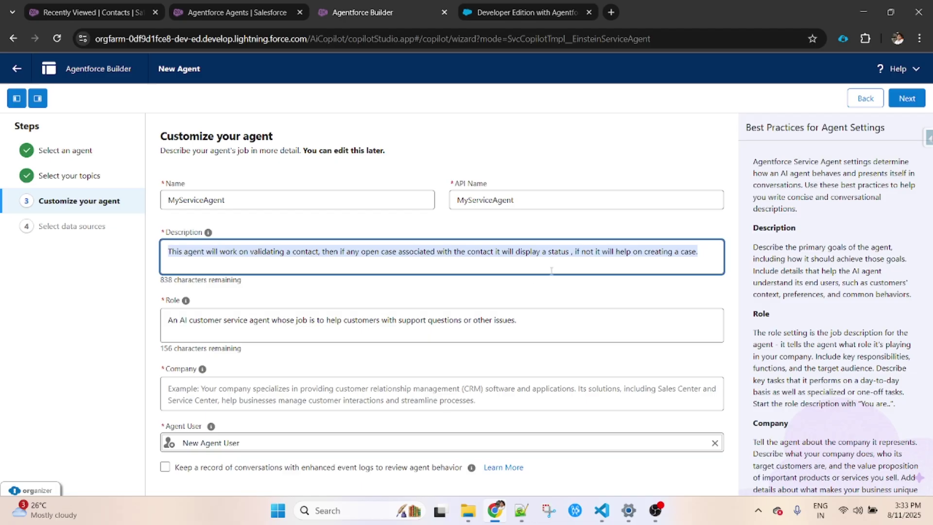
left_click(513, 314)
key("ctrl+a")
key("ctrl+v")
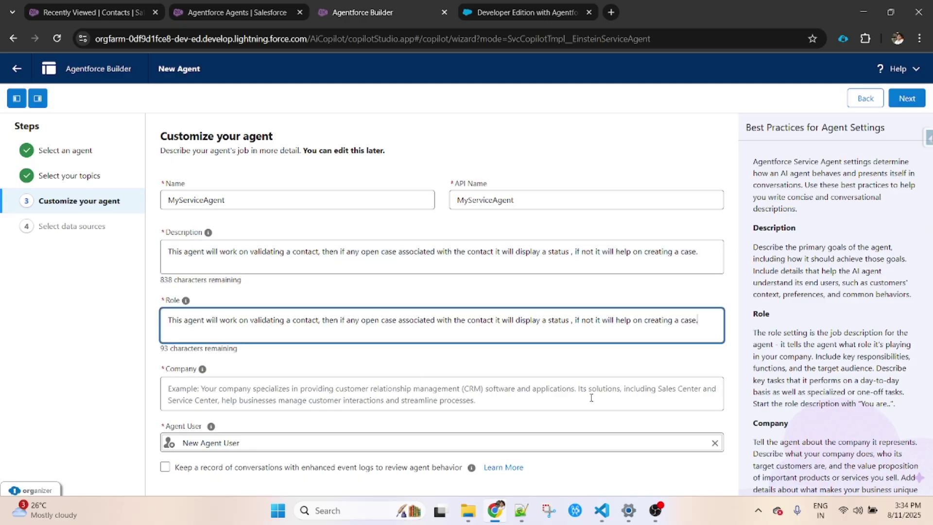
Step: Enter "My Service Agent" as the company information
left_click(313, 396)
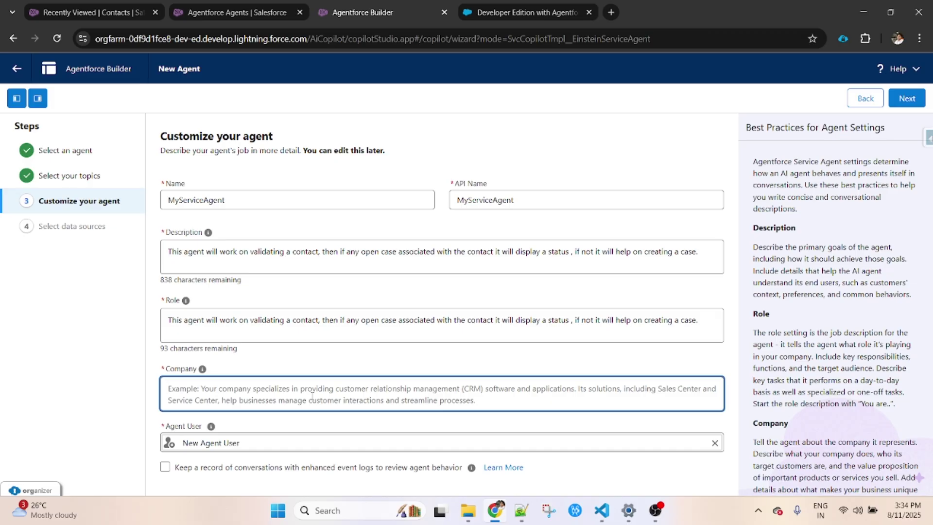
type("My Service ")
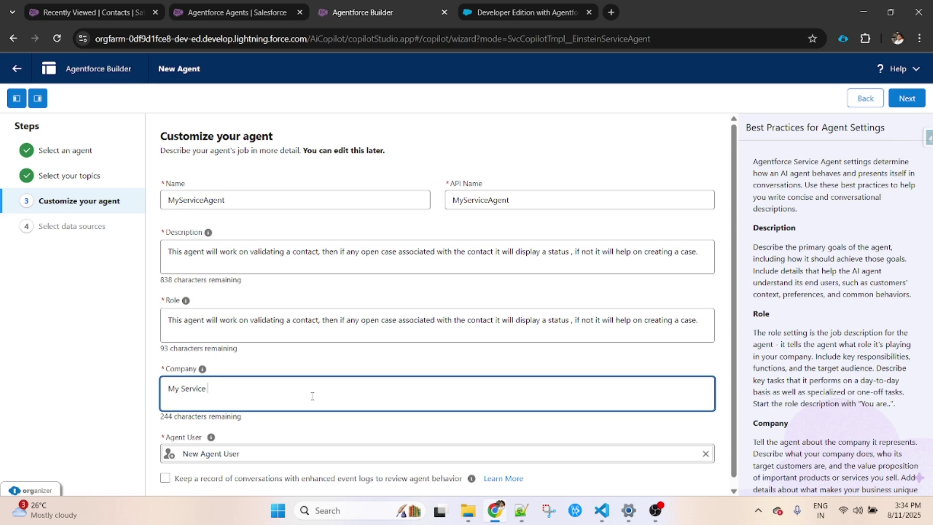
type("Agent")
scroll(713, 457, "down", 1)
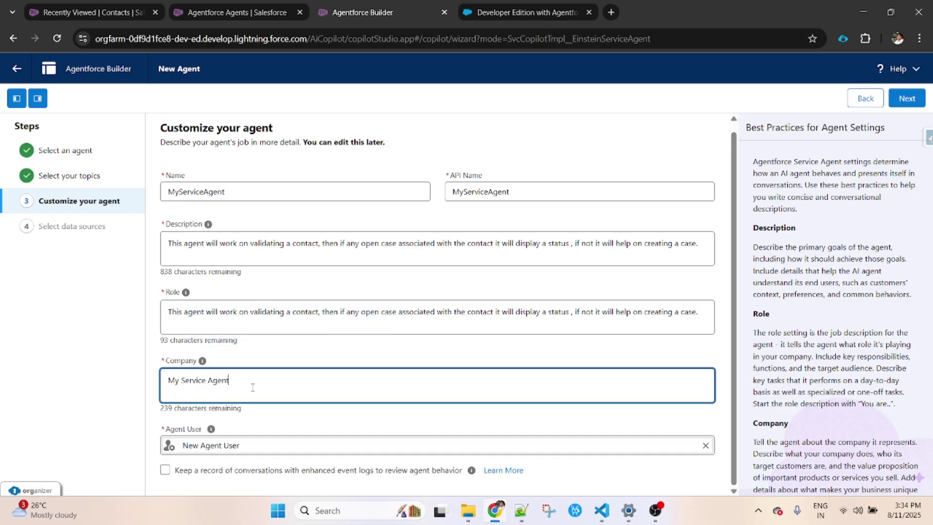
left_click_drag(247, 387, 81, 381)
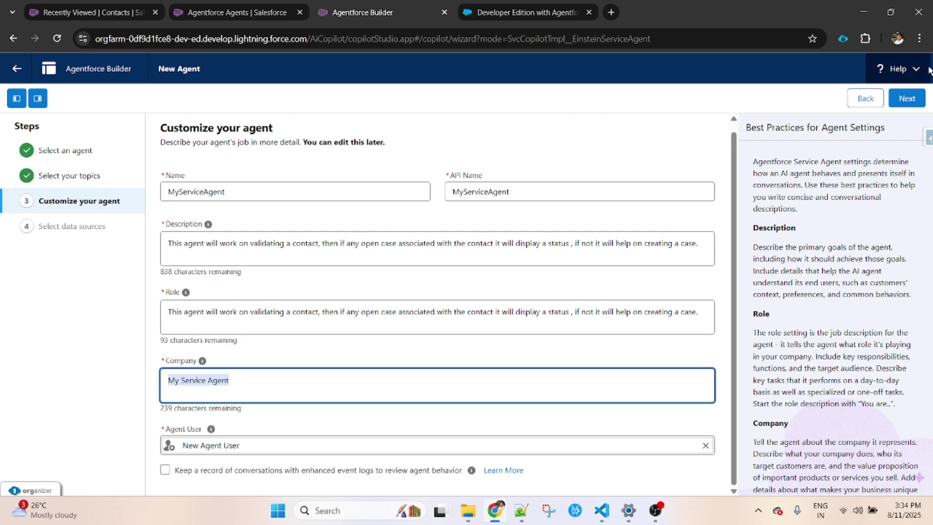
Step: Change the agent user to EinsteinServiceAgent User and create the agent without adding any data sources
left_click(707, 445)
left_click(446, 423)
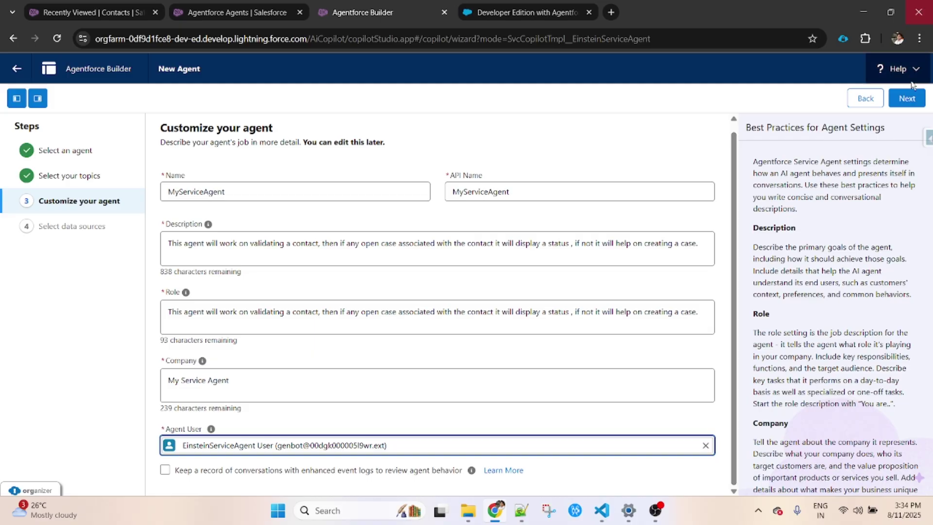
left_click(906, 100)
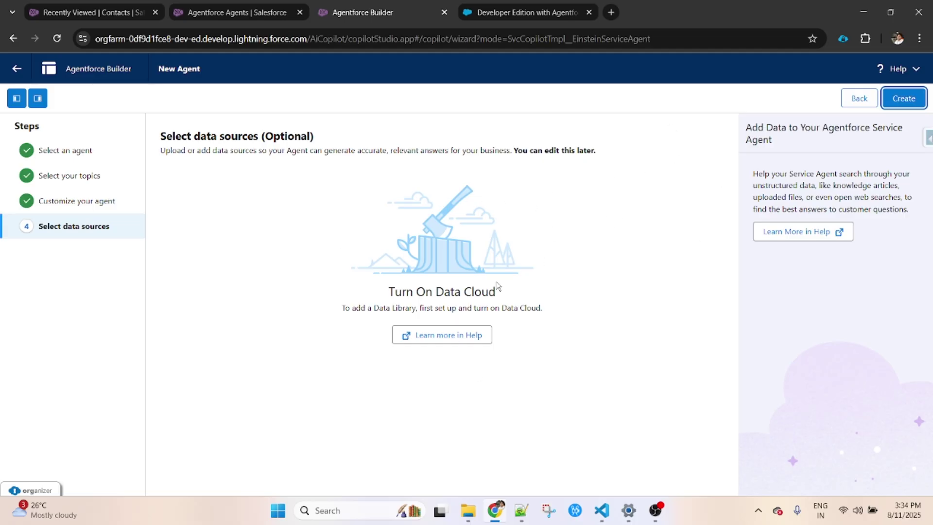
left_click(907, 107)
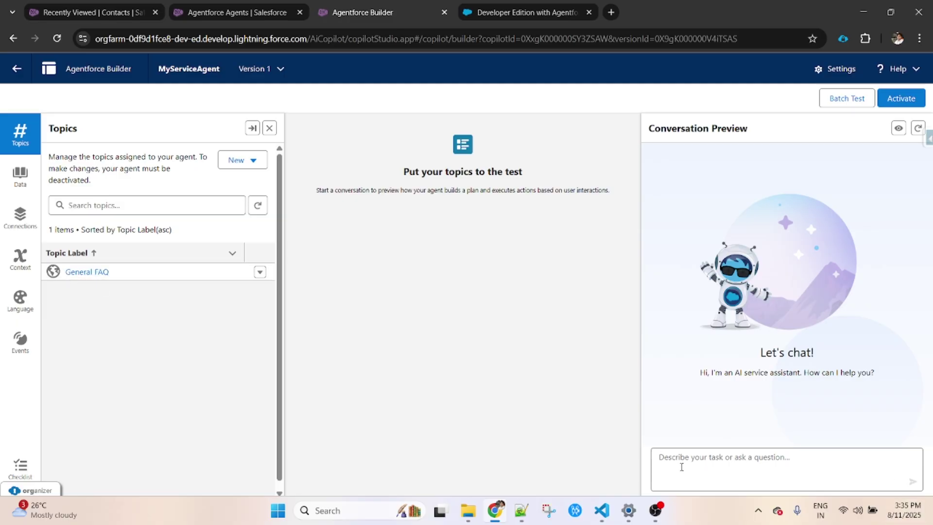
Step: Test the agent with the message "Hello" in the conversation preview and examine its topic selection, reasoning and response
type("Hello")
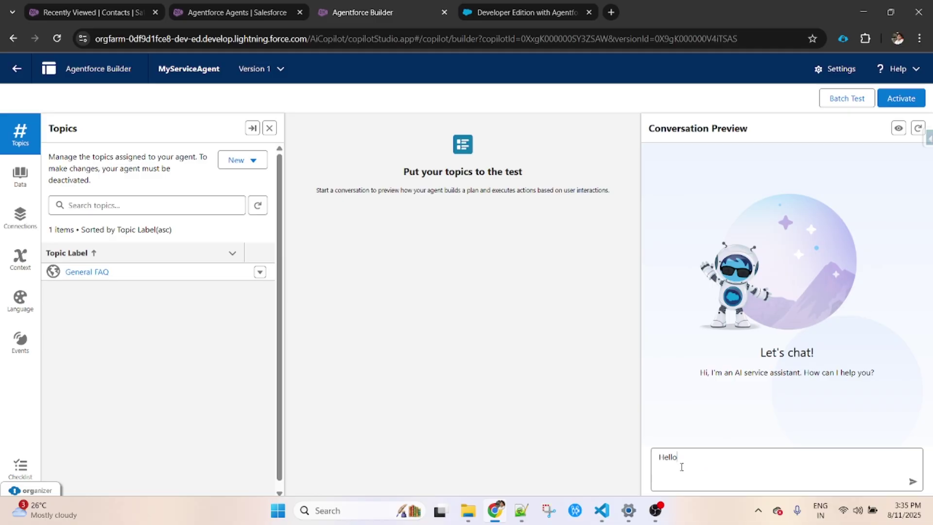
key("Return")
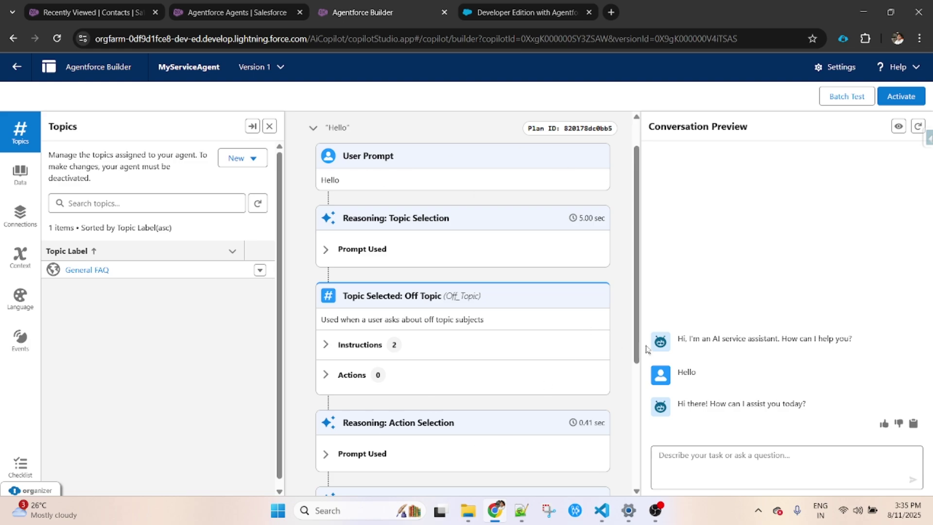
scroll(640, 349, "down", 5)
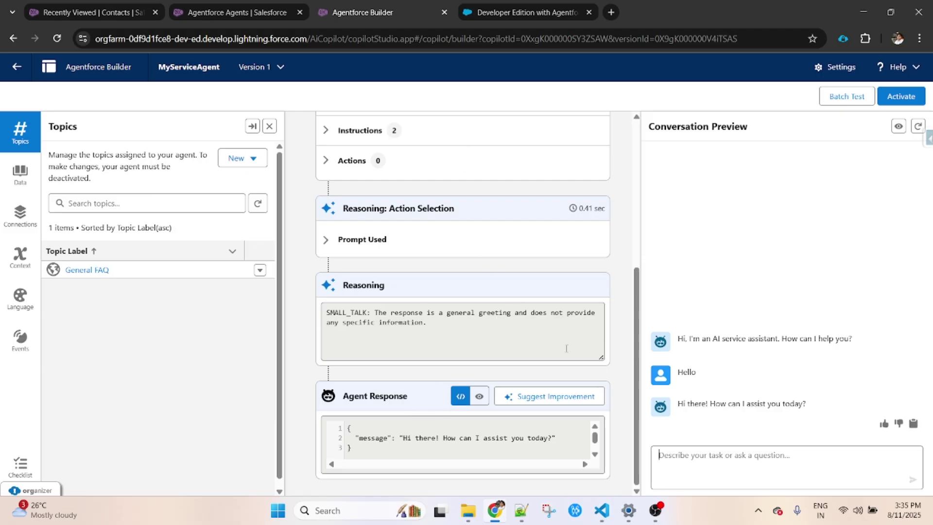
scroll(639, 389, "up", 2)
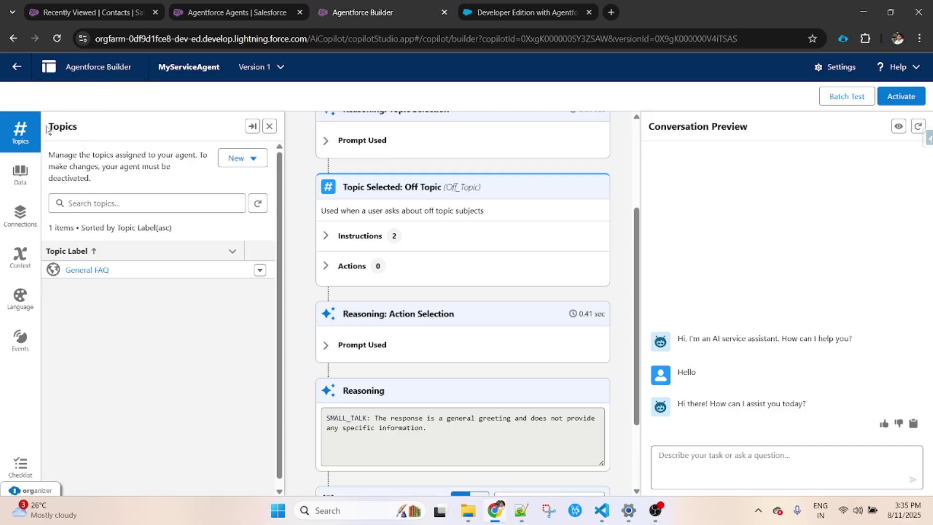
Step: Start a new topic for the agent and paste the agent's contact validation and case description as what the topic should do
mouse_move(49, 127)
left_mouse_down()
mouse_move(112, 140)
mouse_move(50, 131)
left_mouse_up()
left_click(87, 130)
left_click(245, 160)
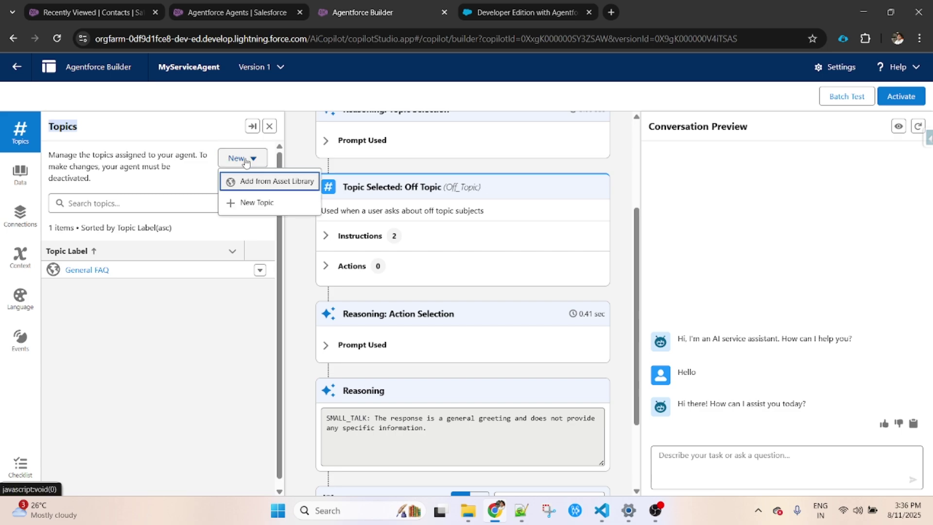
left_click(266, 206)
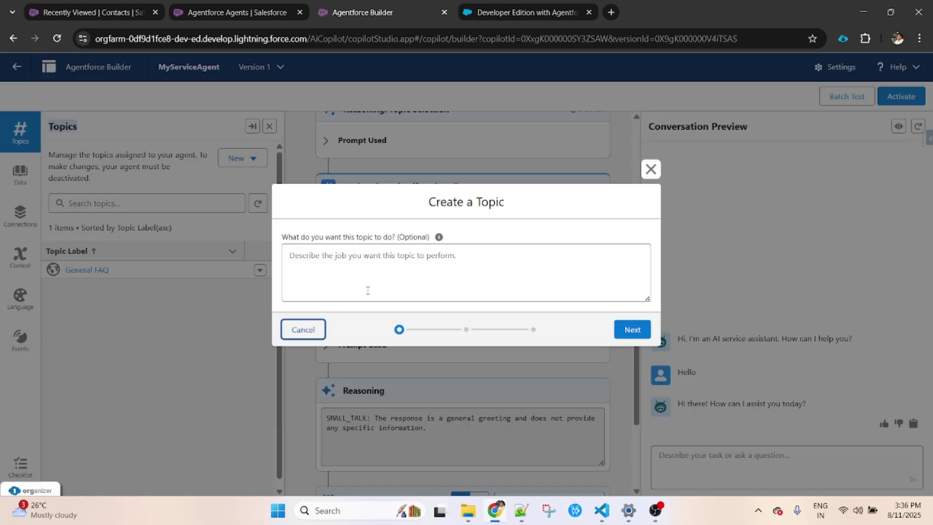
left_click(369, 272)
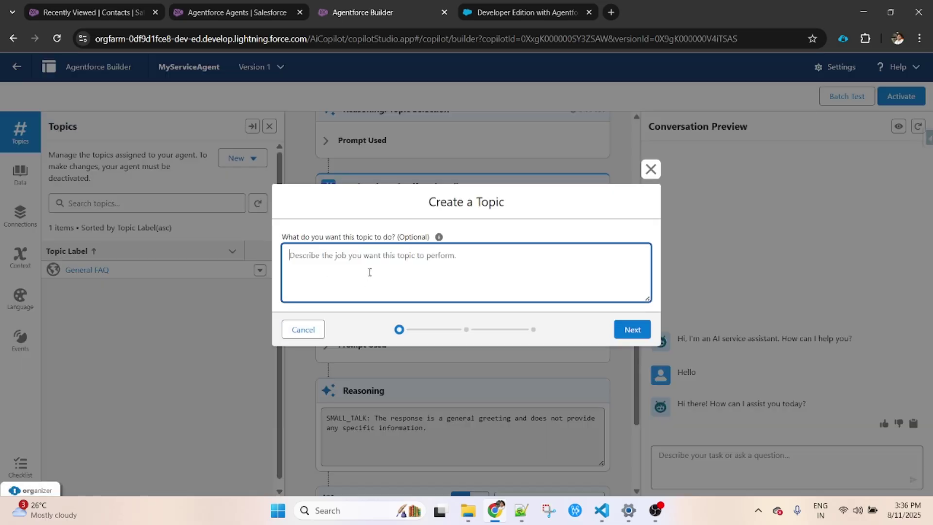
key("ctrl+v")
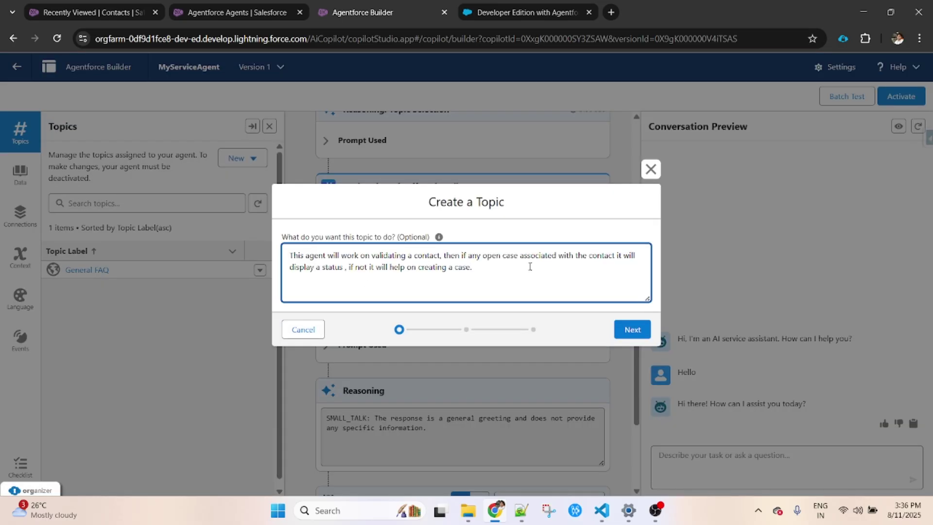
Step: Extend the topic description so it reads "display a status of the open case" and generate the topic's details from it
left_click_drag(496, 275, 430, 277)
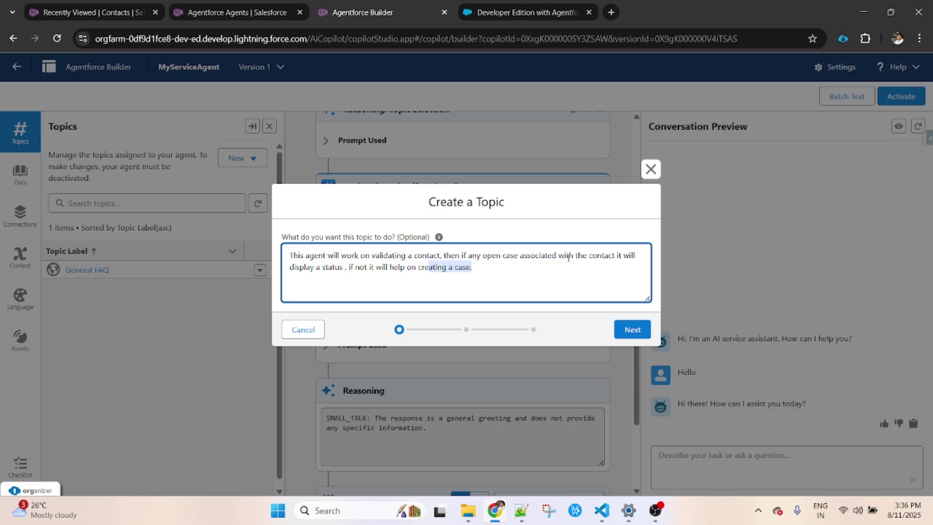
left_click(342, 268)
key("BackSpace")
left_click(342, 266)
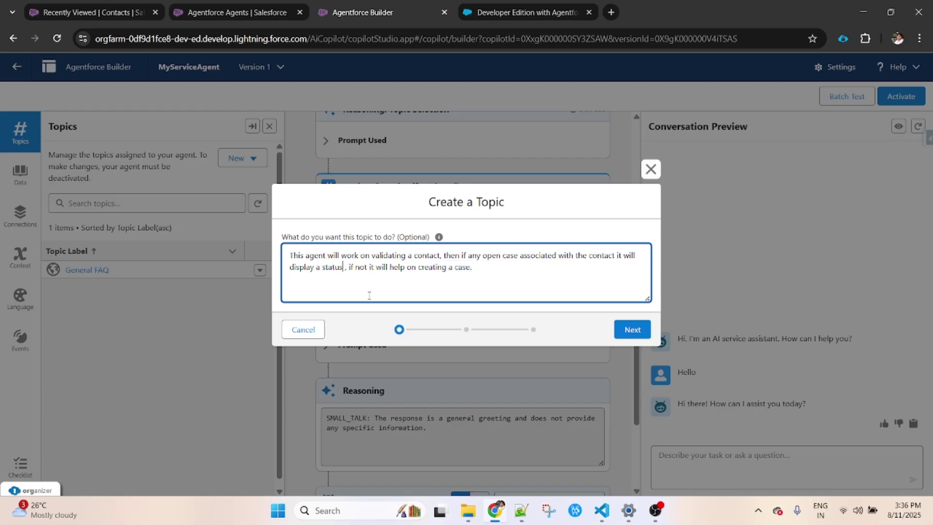
type("o")
type("f the op")
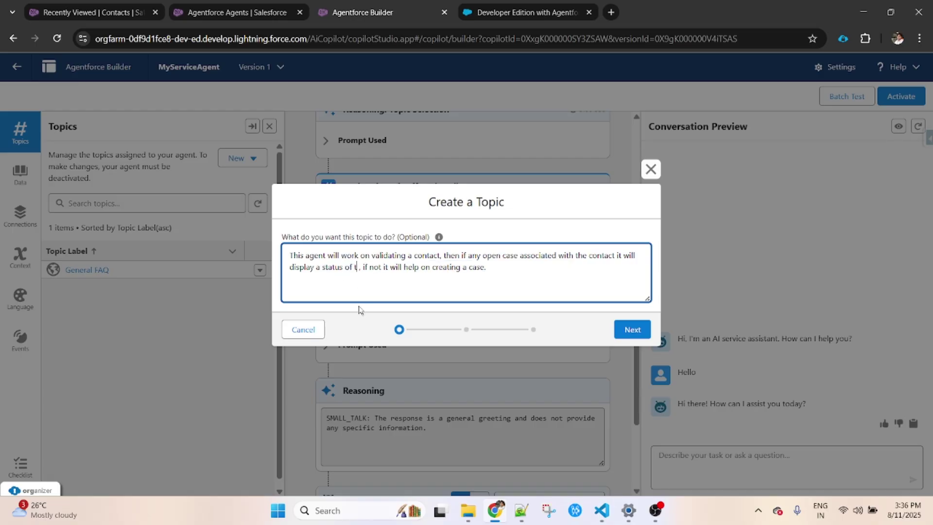
type("en ")
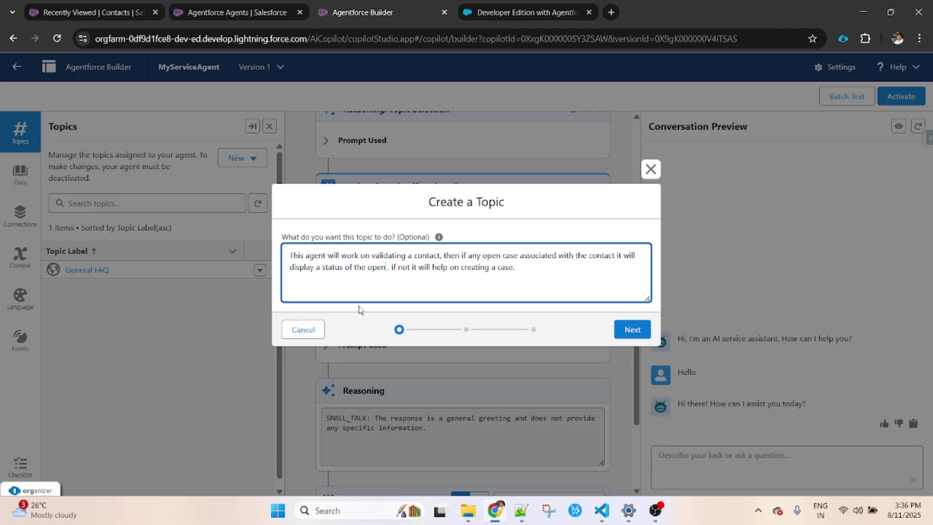
type("case")
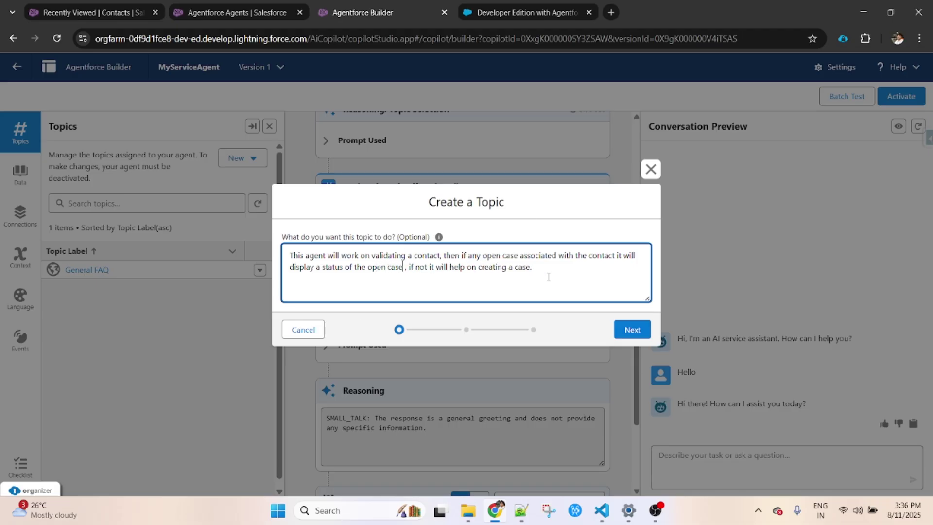
left_click(625, 332)
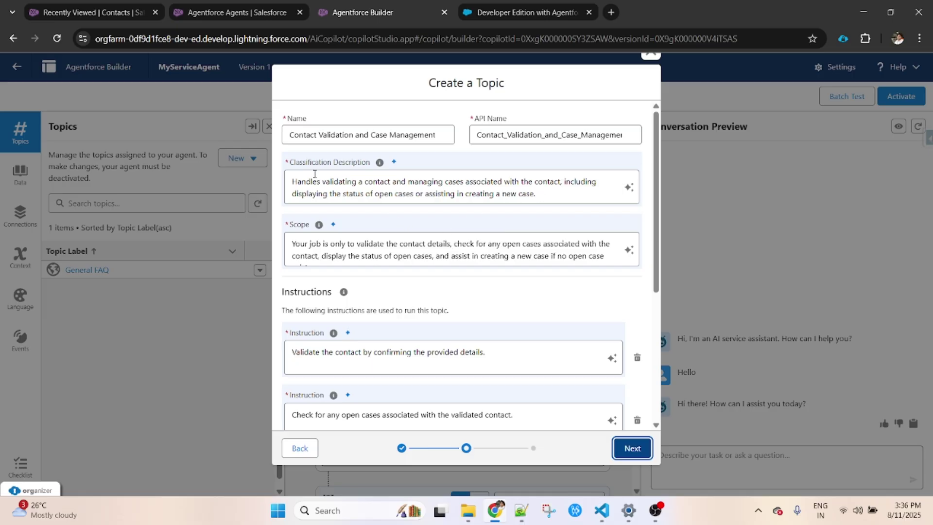
Step: Review the generated topic details and delete every instruction except the one about validating the contact
left_click_drag(656, 208, 651, 174)
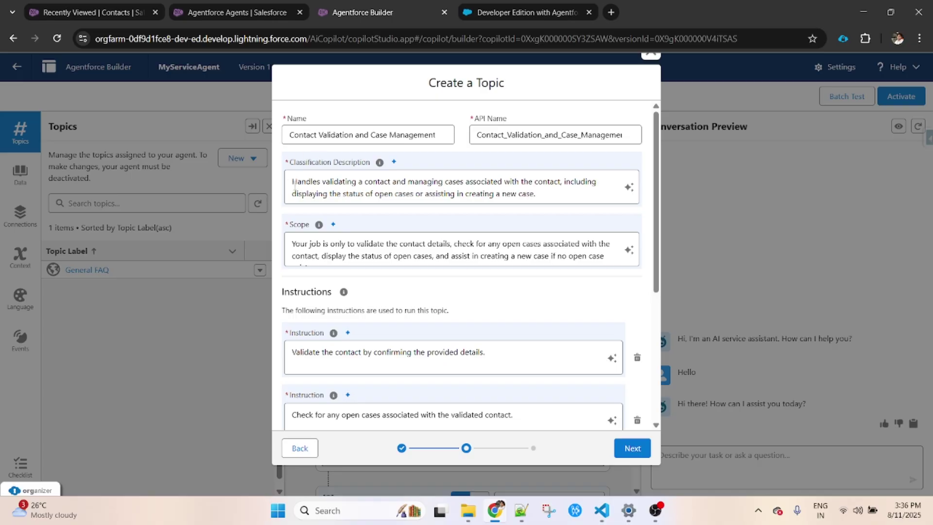
left_click_drag(293, 181, 555, 196)
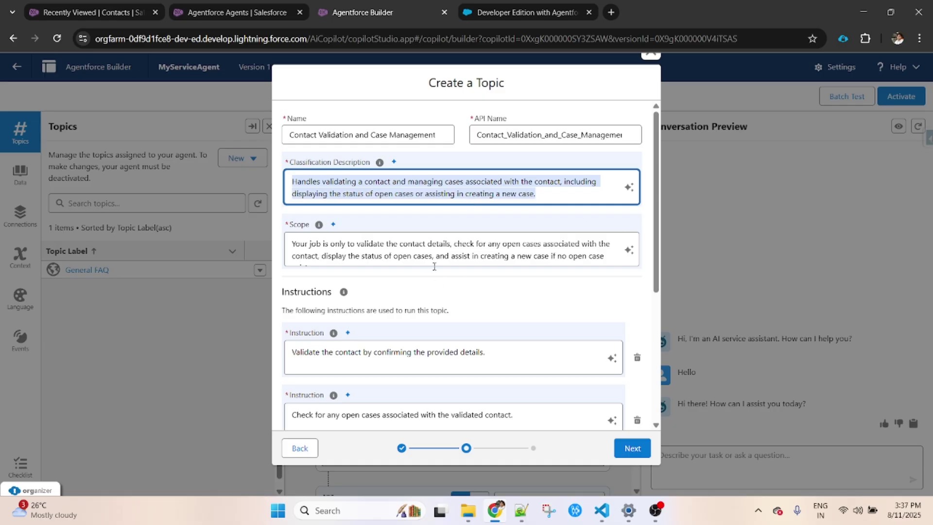
left_click_drag(656, 250, 651, 384)
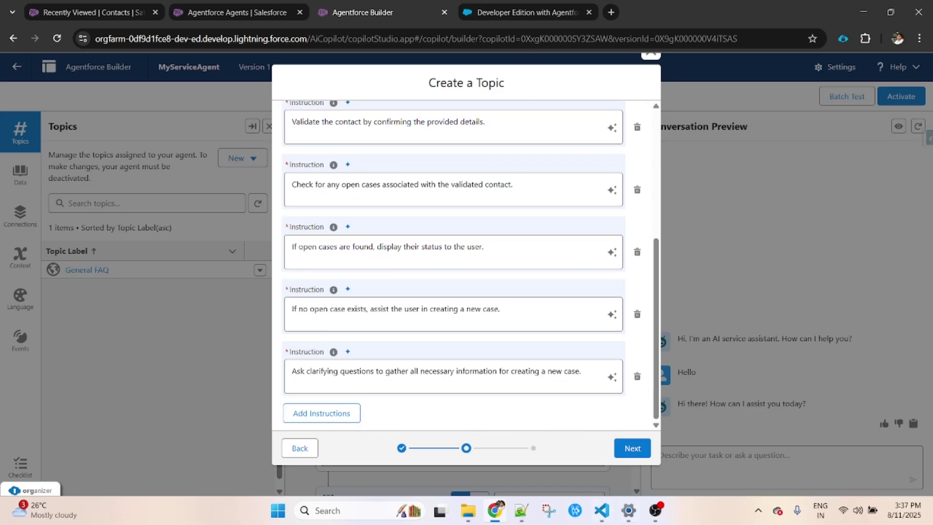
left_click(637, 376)
left_click(637, 376)
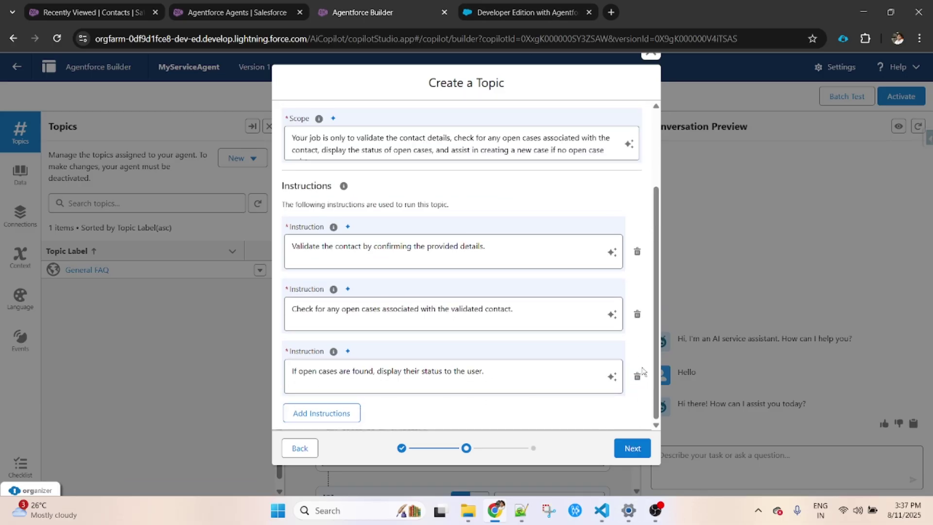
left_click(637, 376)
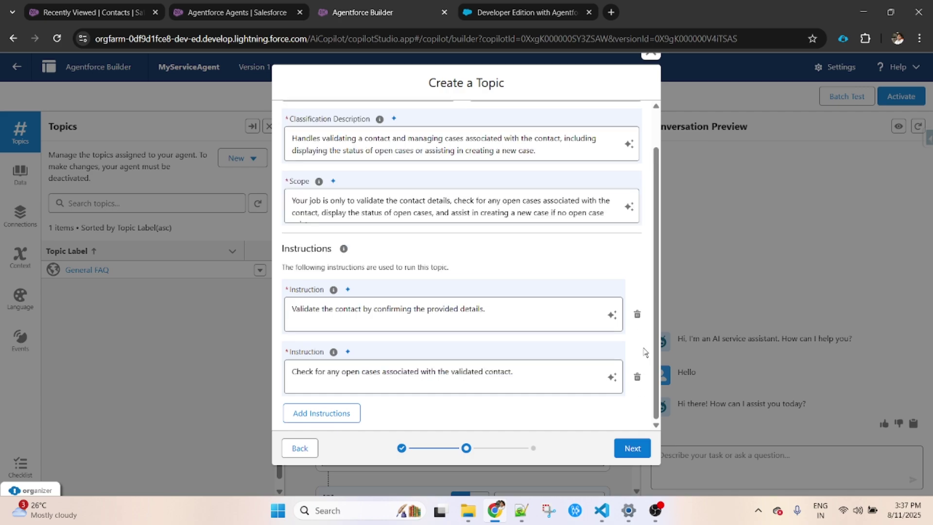
left_click(637, 376)
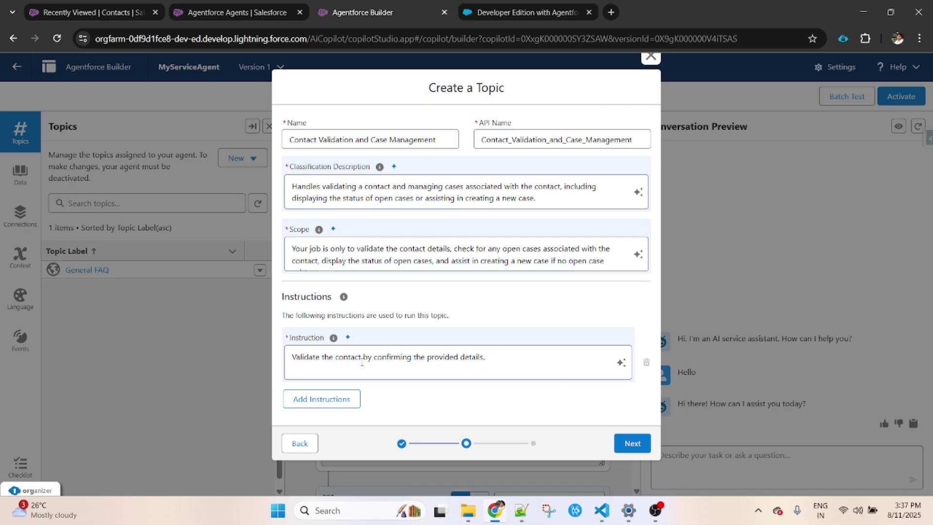
Step: Reword the instruction to "Validate the contact by confirming the email and phone number by executing action." and finish the topic without selecting any actions
left_click_drag(428, 358, 509, 361)
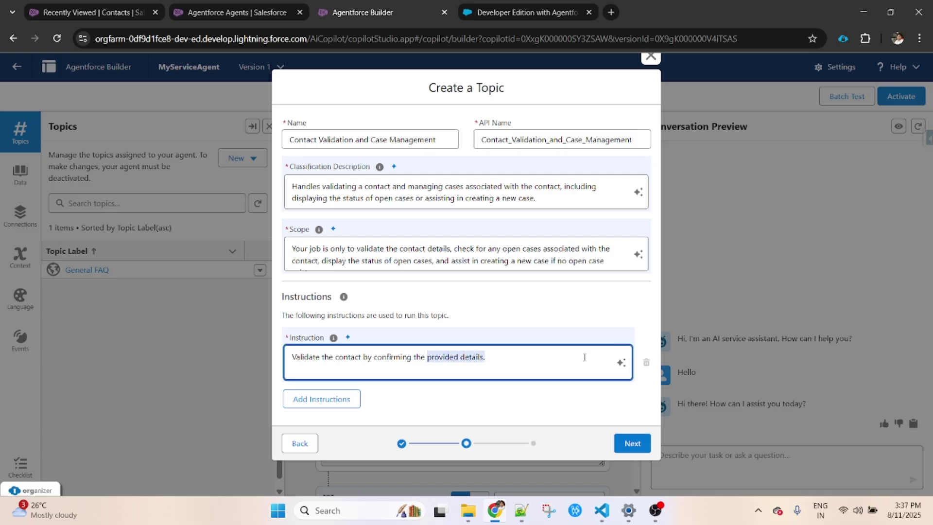
type("email and phone numbert")
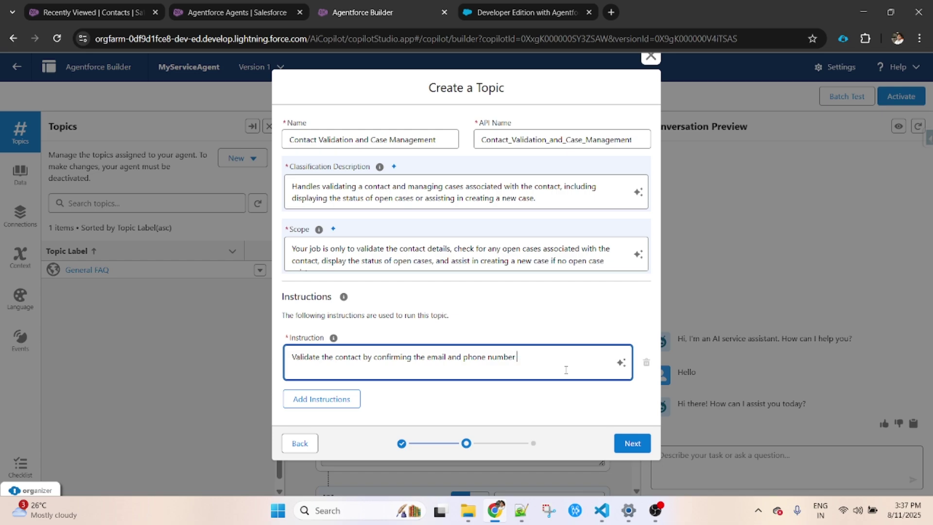
type("by executing action.")
left_click(633, 447)
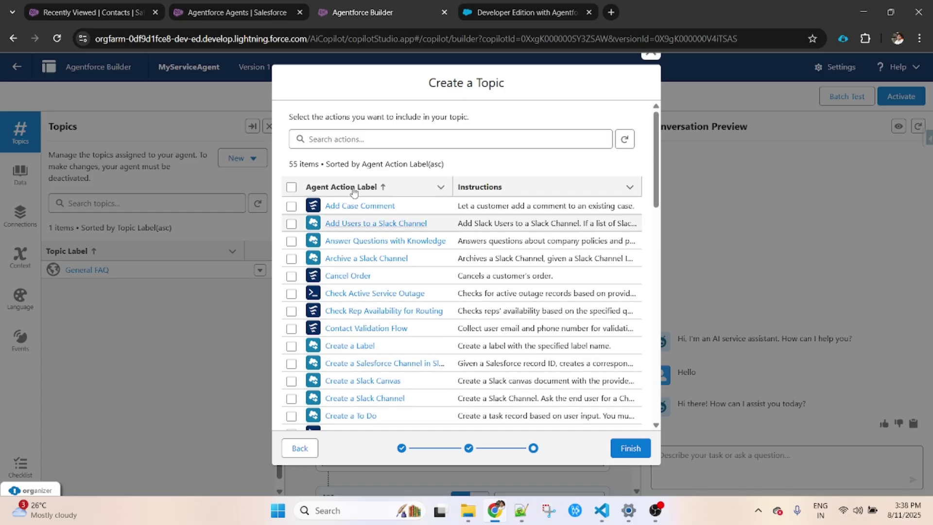
left_click(629, 448)
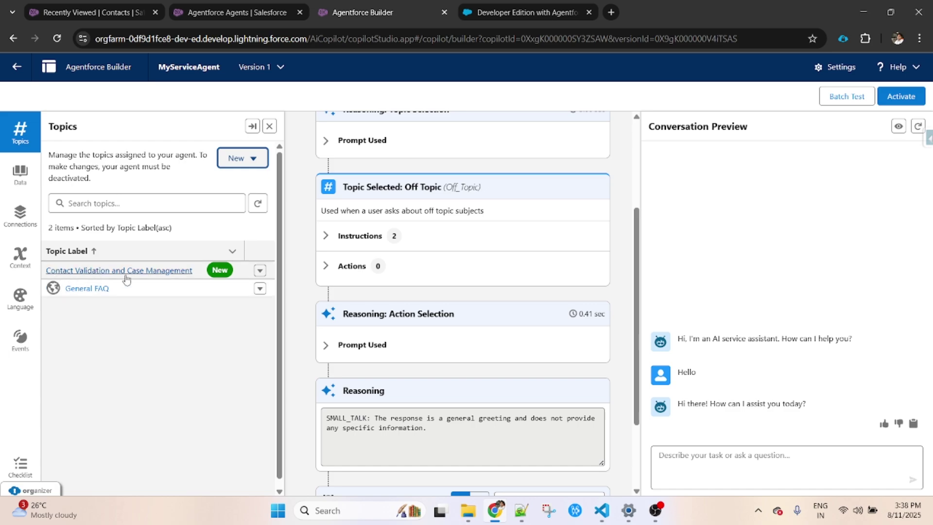
Step: Open the Contact Validation and Case Management topic and review its scope, instruction and assigned actions
left_click(162, 273)
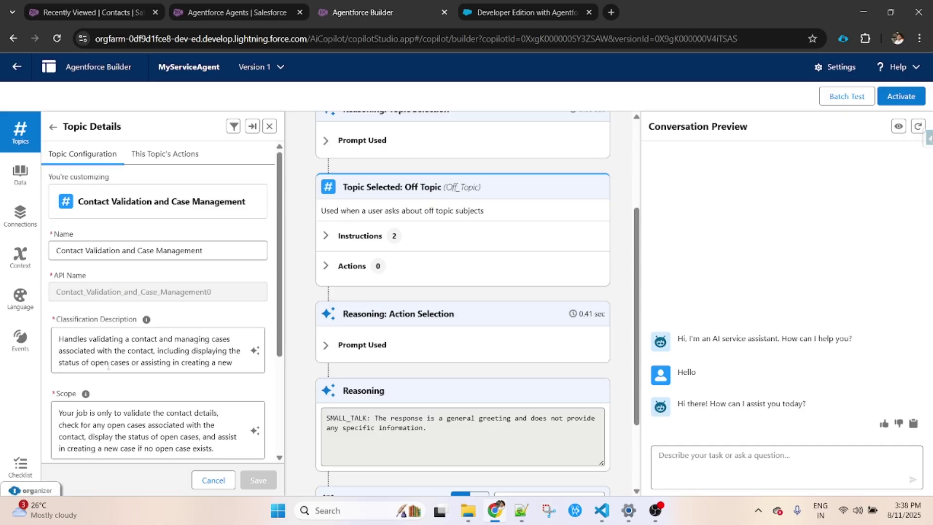
scroll(206, 332, "down", 3)
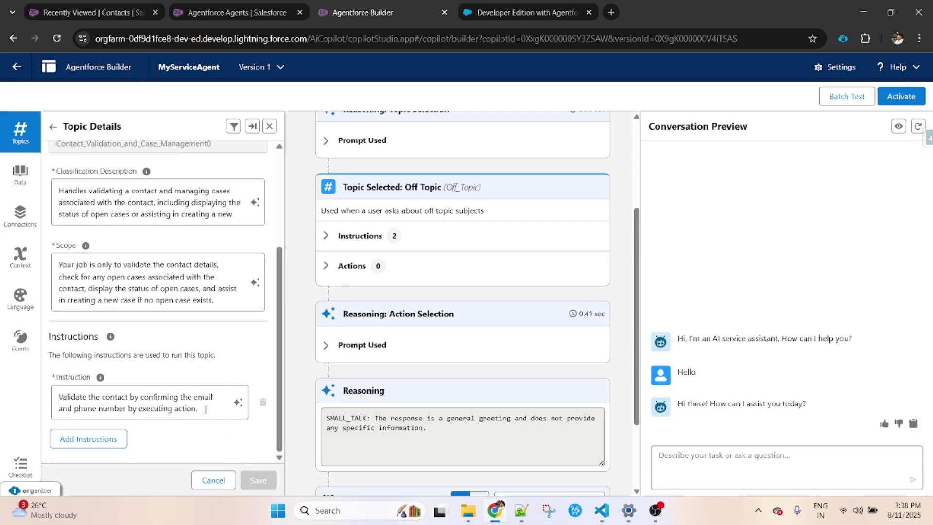
left_click_drag(204, 408, 55, 397)
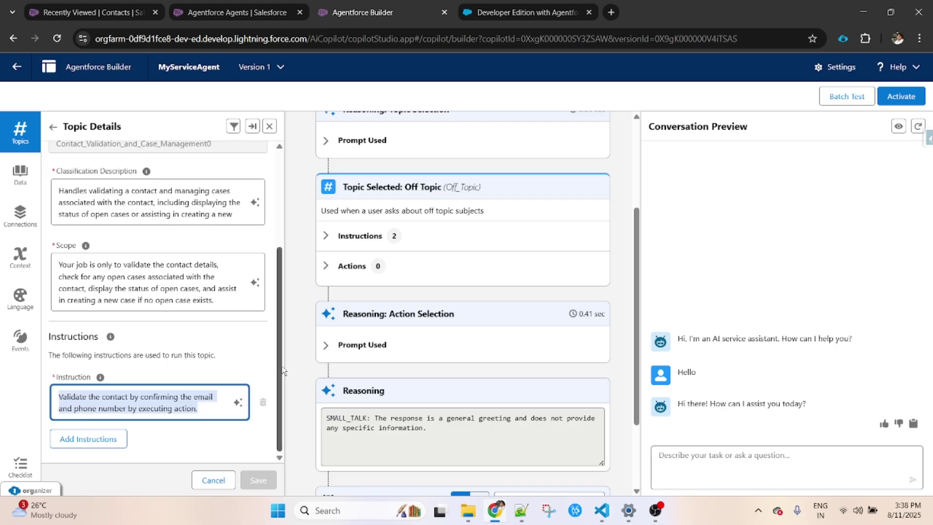
scroll(291, 376, "up", 3)
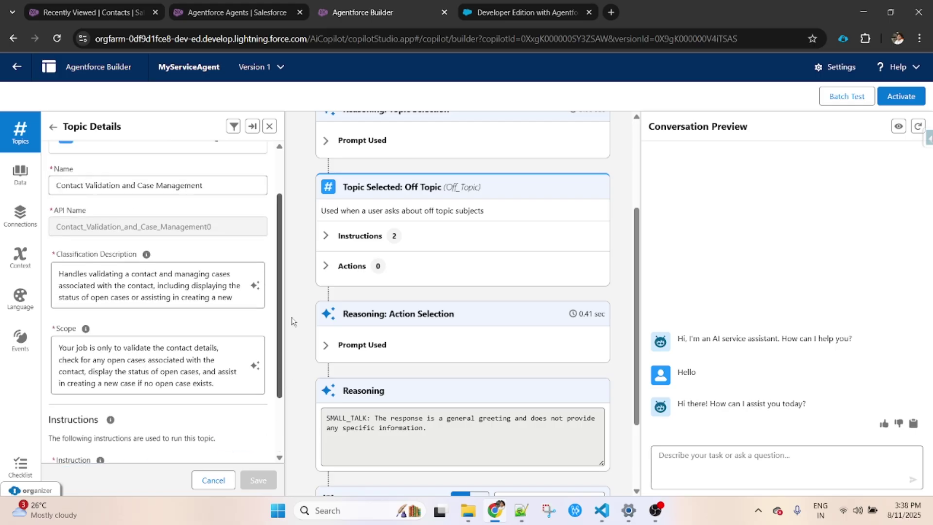
left_click(190, 157)
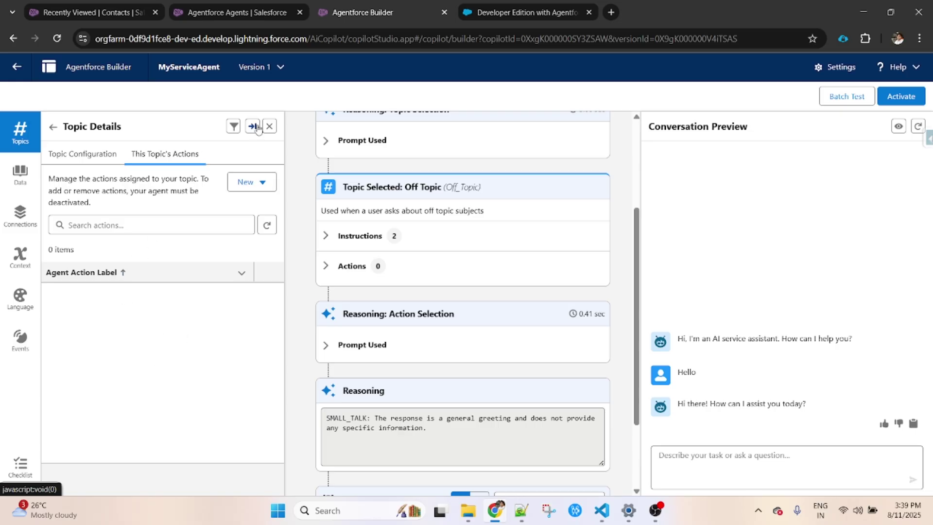
Step: Create a new Autolaunched Flow (No Trigger) from the Flows page in Setup and show the flow's toolbox
left_click(223, 13)
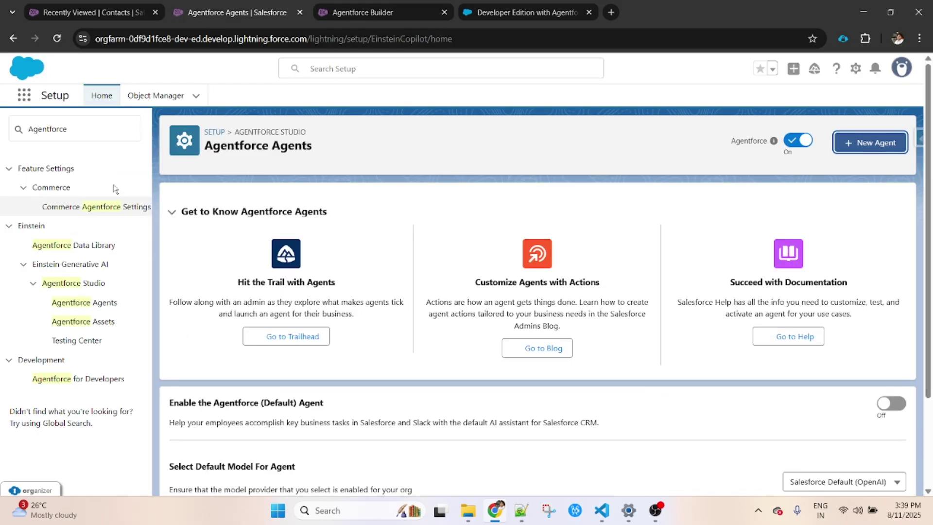
left_click(44, 122)
type("Flow")
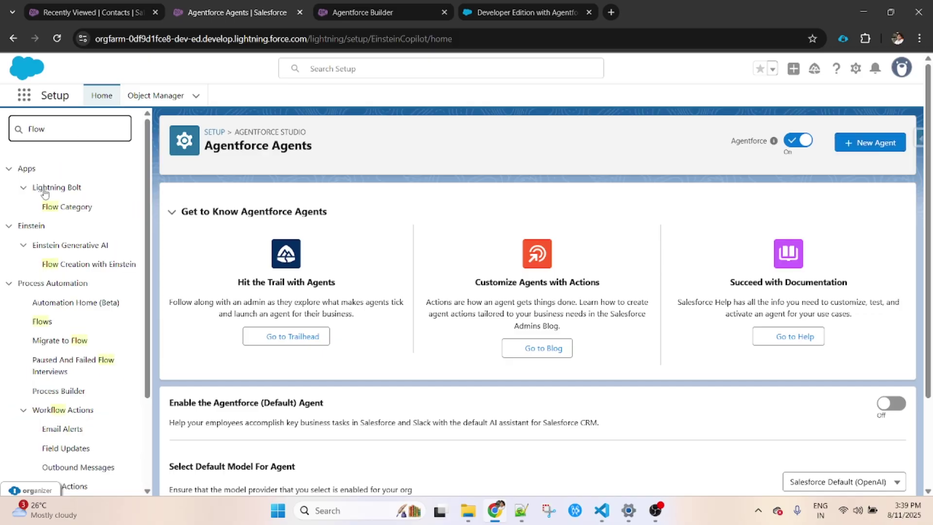
left_click(42, 323)
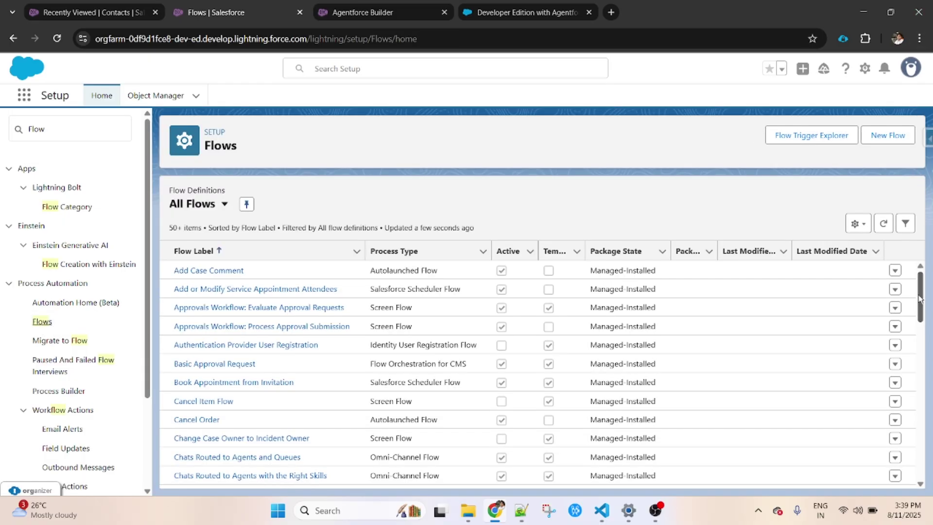
left_click(894, 139)
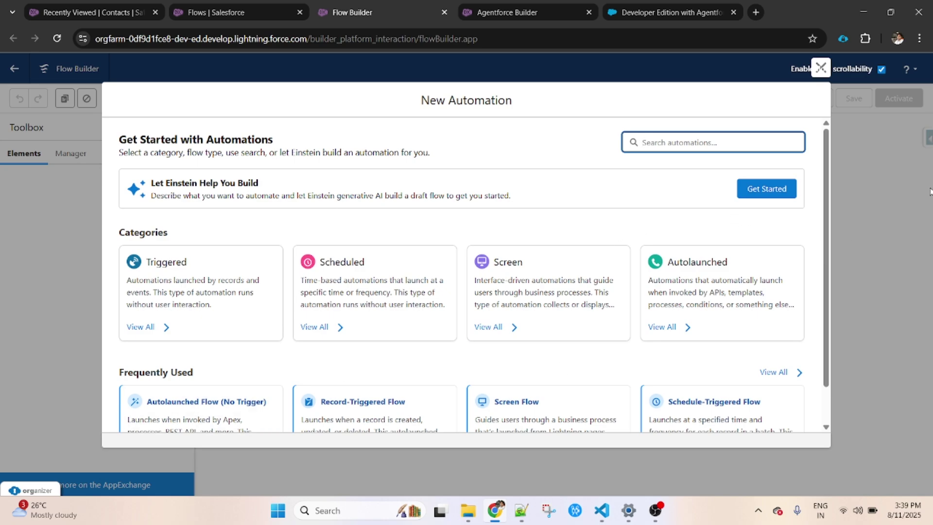
scroll(535, 311, "down", 1)
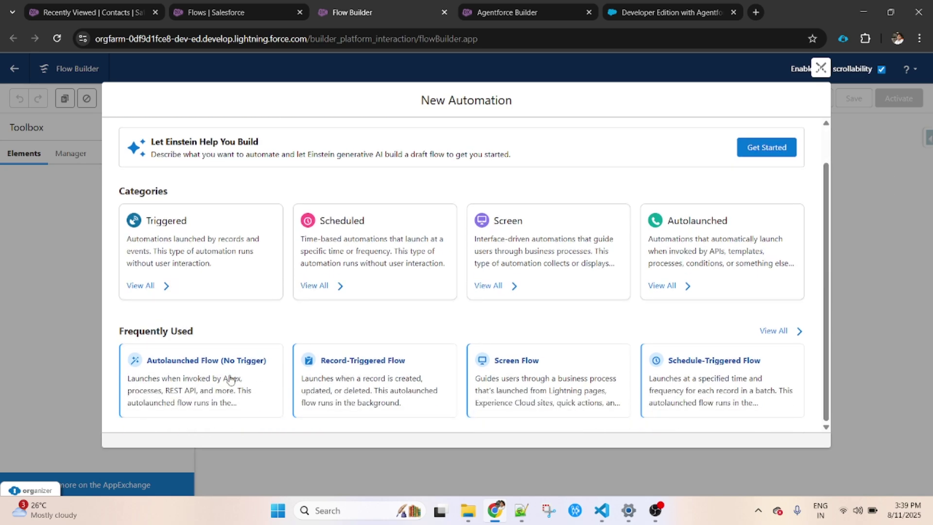
left_click(208, 392)
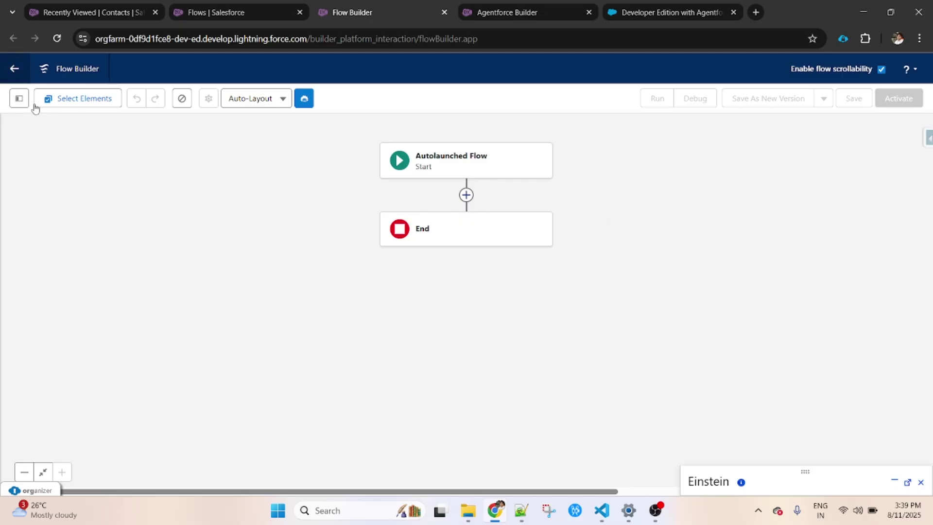
left_click(21, 98)
left_click(57, 184)
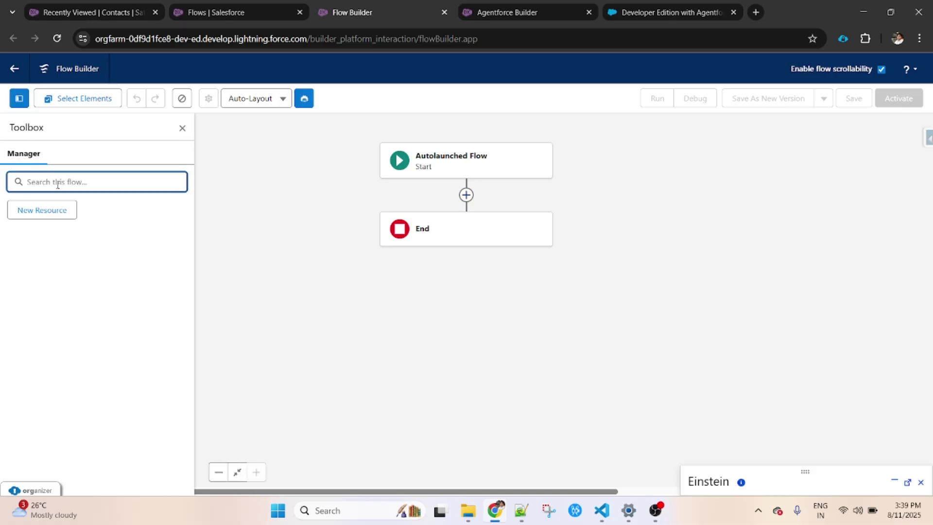
Step: Check the phone and email fields in the Contacts list and the topic's actions, and return to the Flows page in Setup
left_click(92, 15)
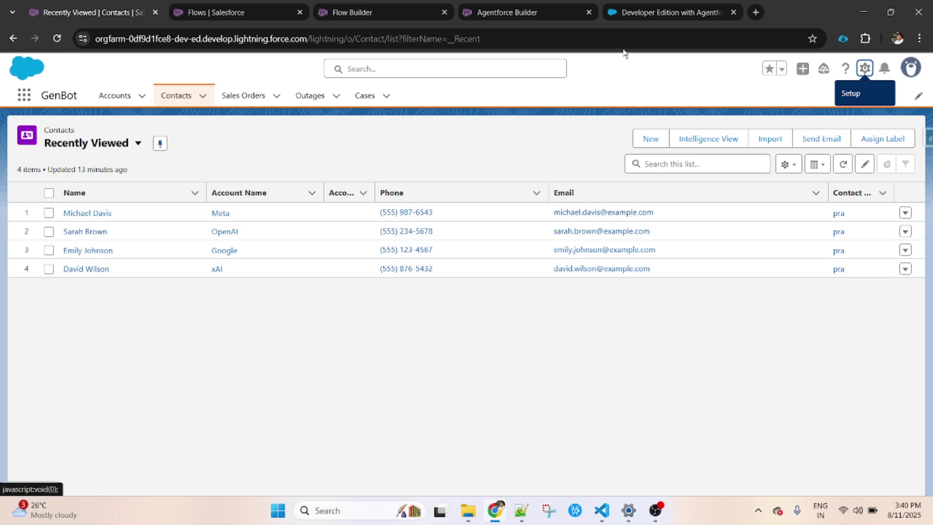
left_click(523, 13)
left_click(135, 228)
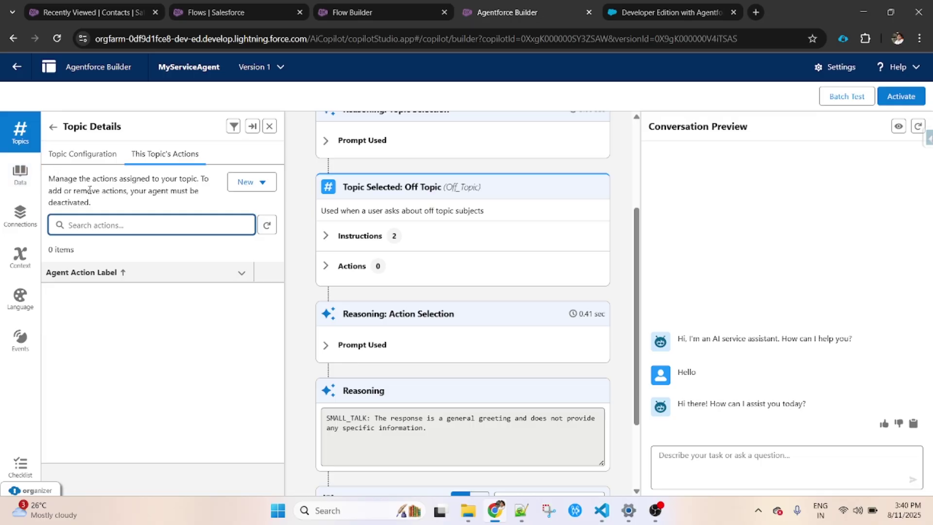
left_click(228, 13)
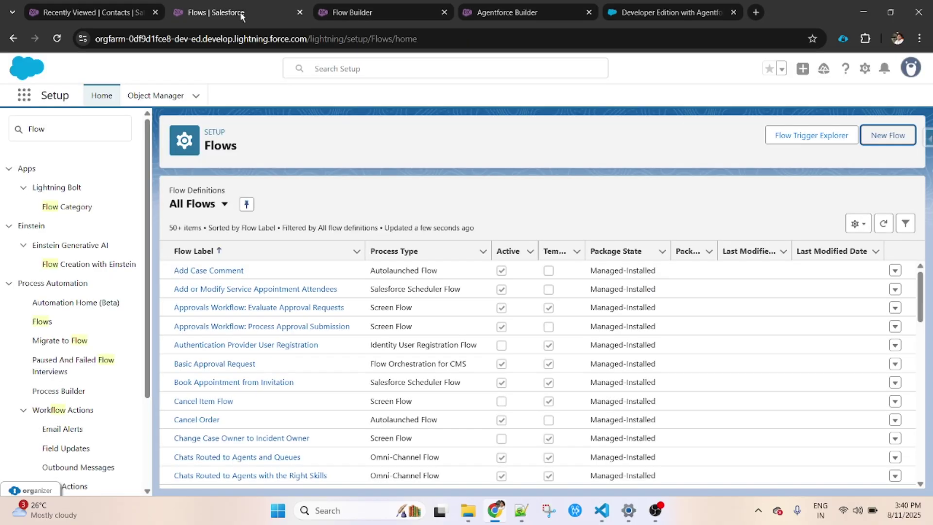
Step: Return to the autolaunched flow and create a Text variable named ContactEmail that is available for input
left_click(345, 18)
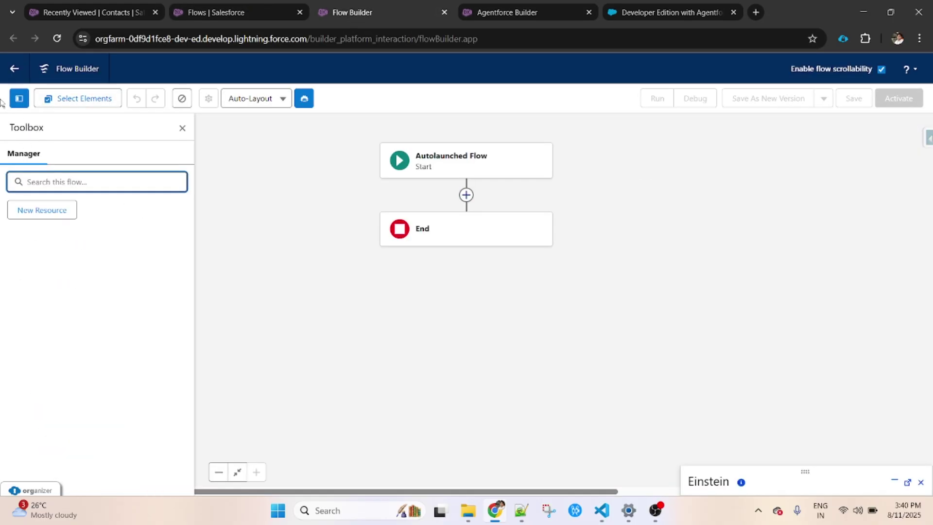
left_click(19, 99)
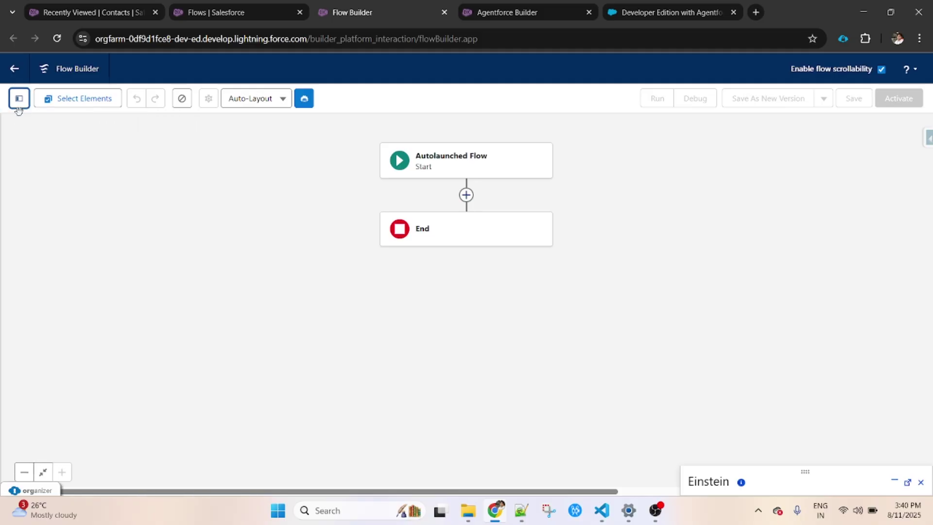
left_click(19, 99)
left_click(63, 214)
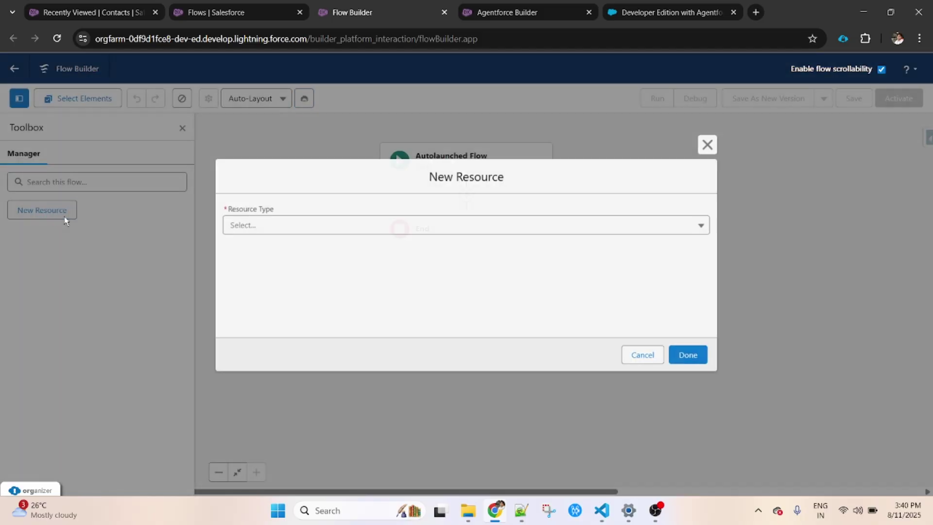
left_click(368, 226)
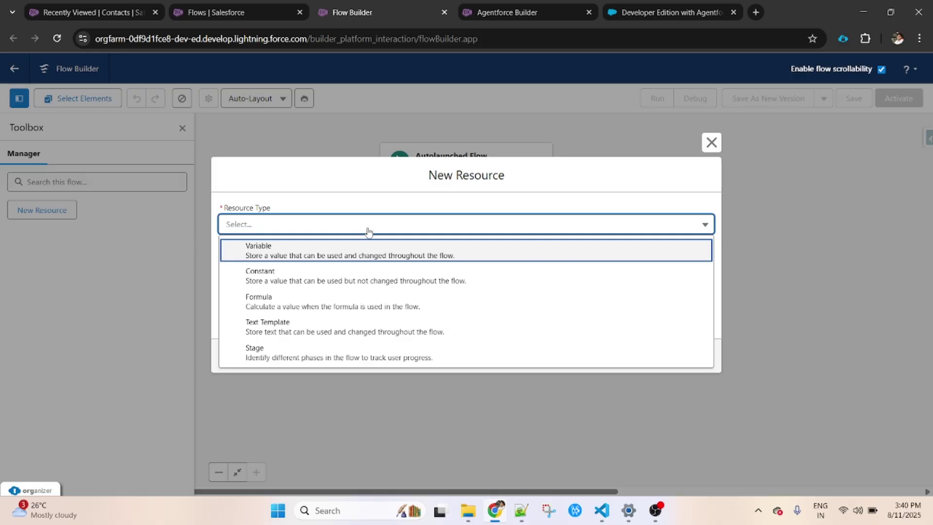
left_click(333, 257)
left_click(309, 249)
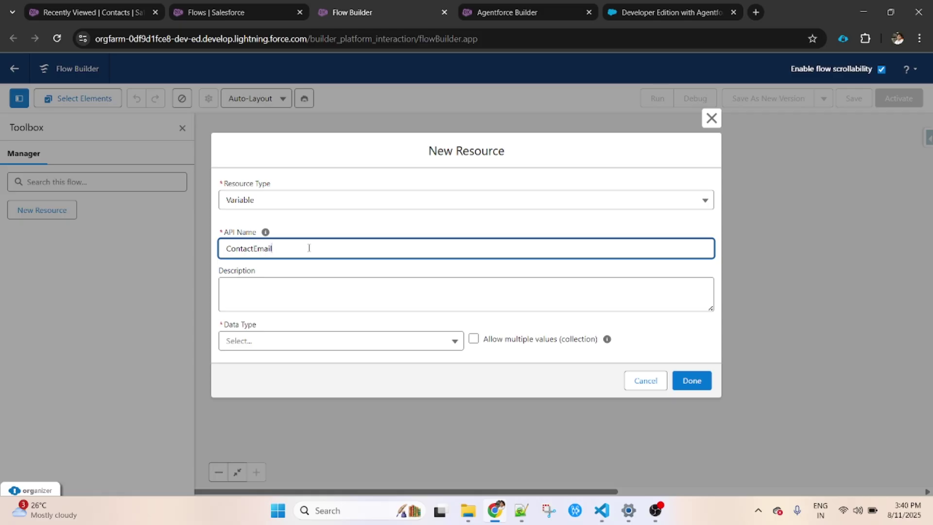
left_click(350, 345)
left_click(289, 179)
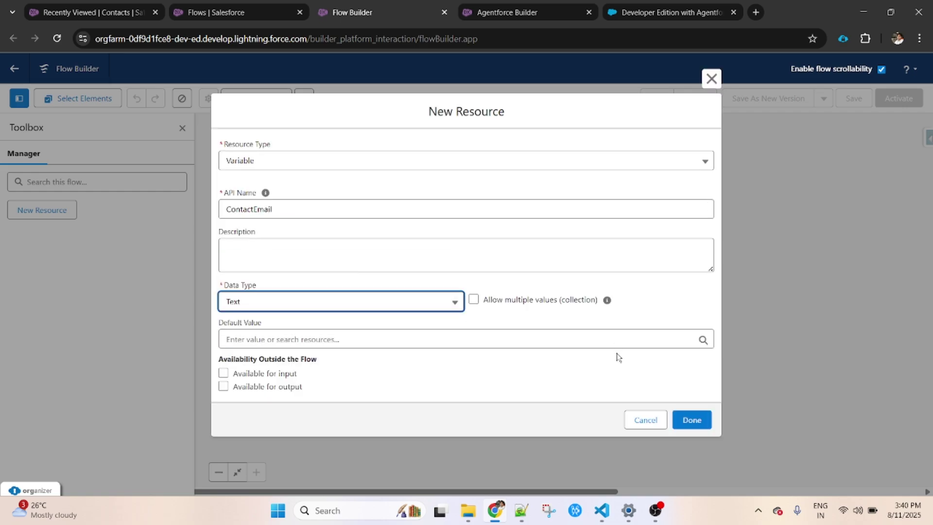
left_click(223, 373)
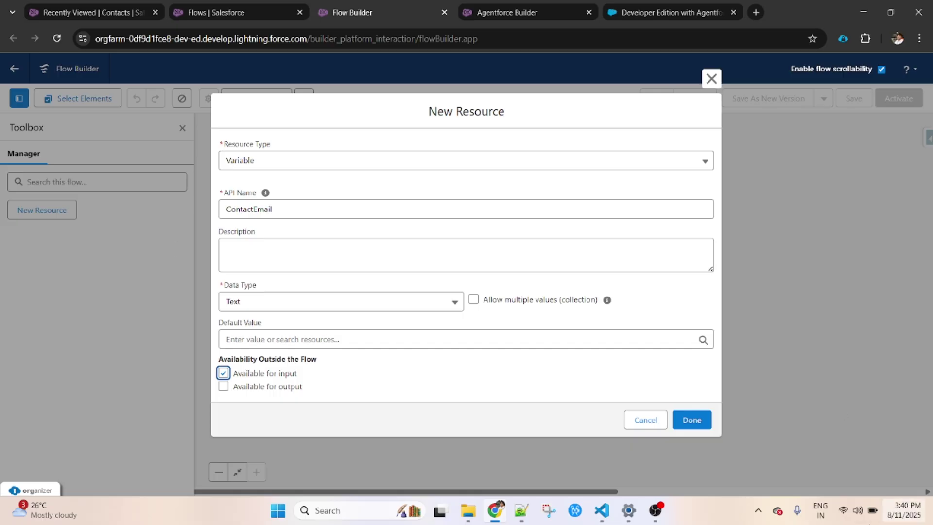
left_click(930, 509)
left_click(786, 391)
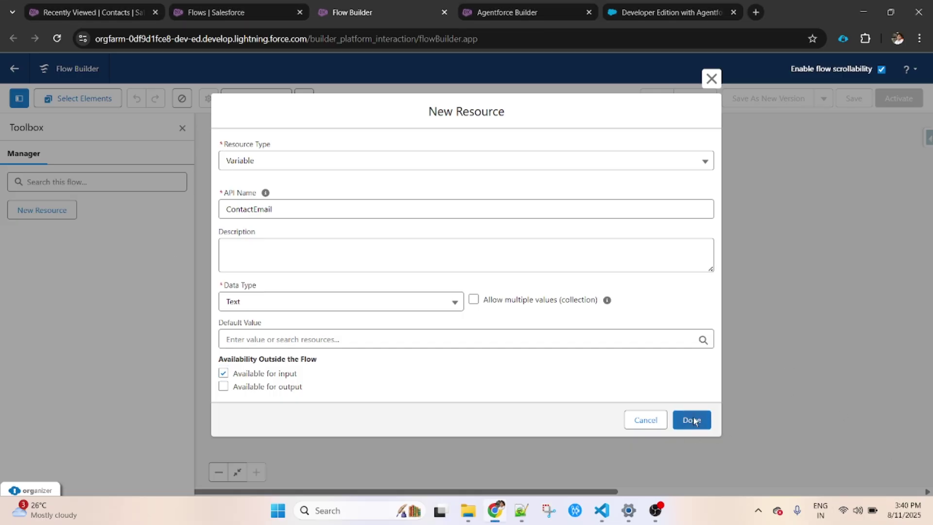
left_click(684, 420)
Step: Create a second Text variable named ContactPhone in the flow and make it available for input
left_click(45, 183)
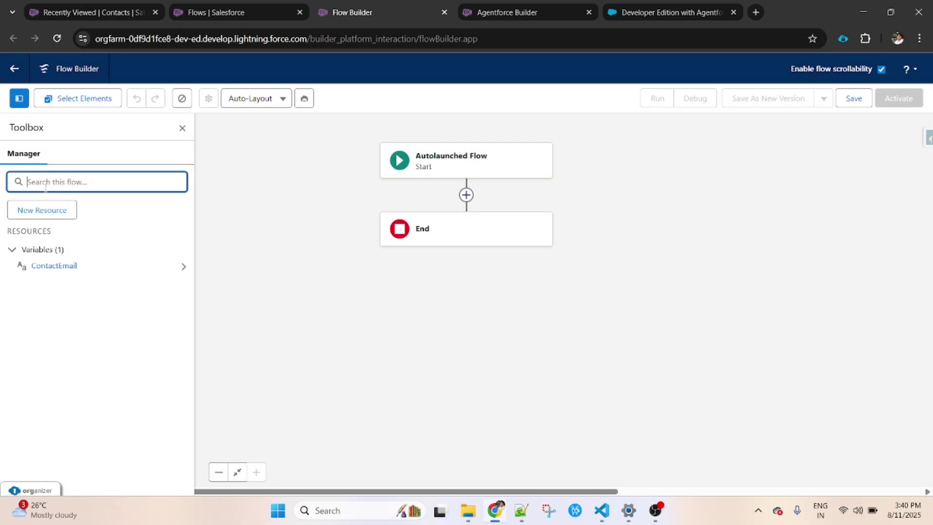
type("Co")
left_click(39, 210)
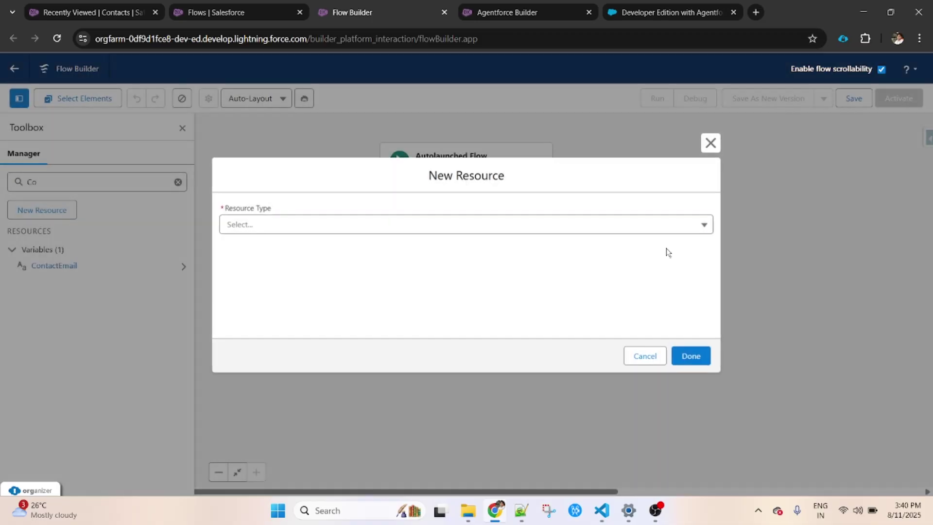
left_click(581, 228)
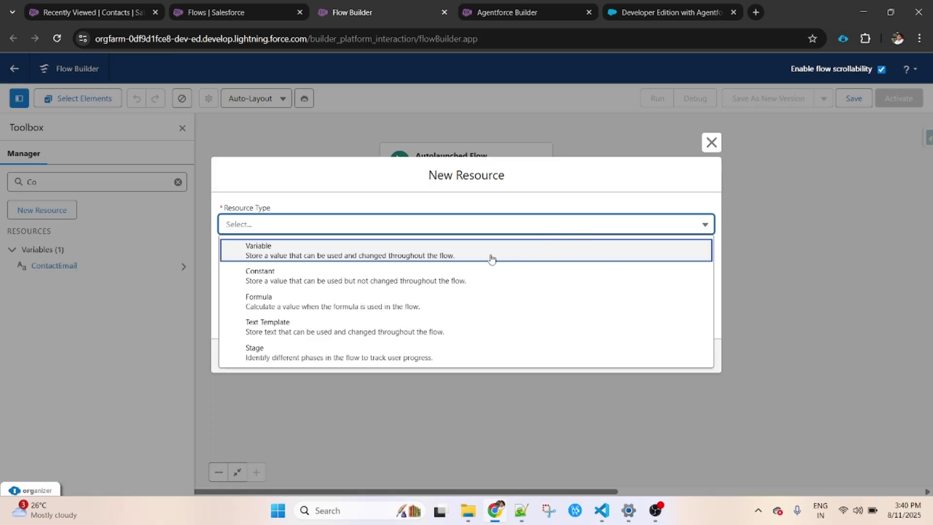
left_click(354, 255)
left_click(301, 251)
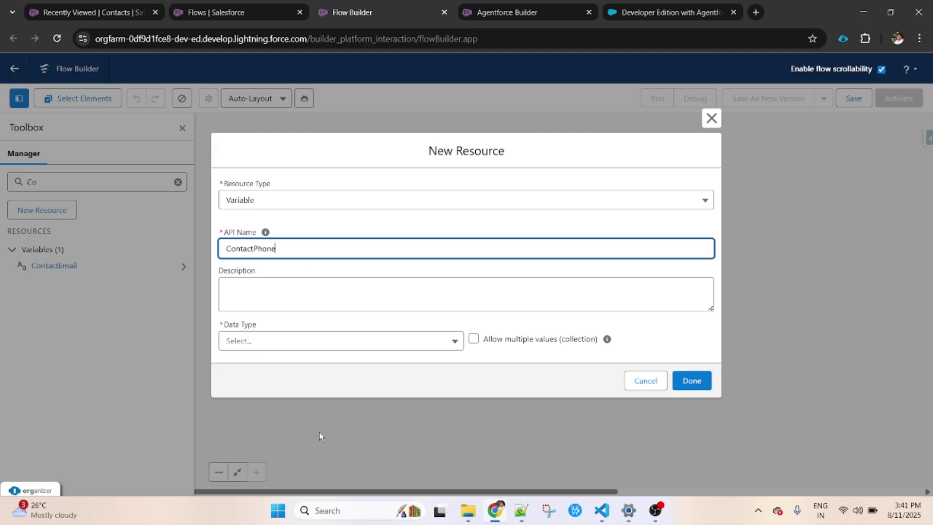
left_click(347, 343)
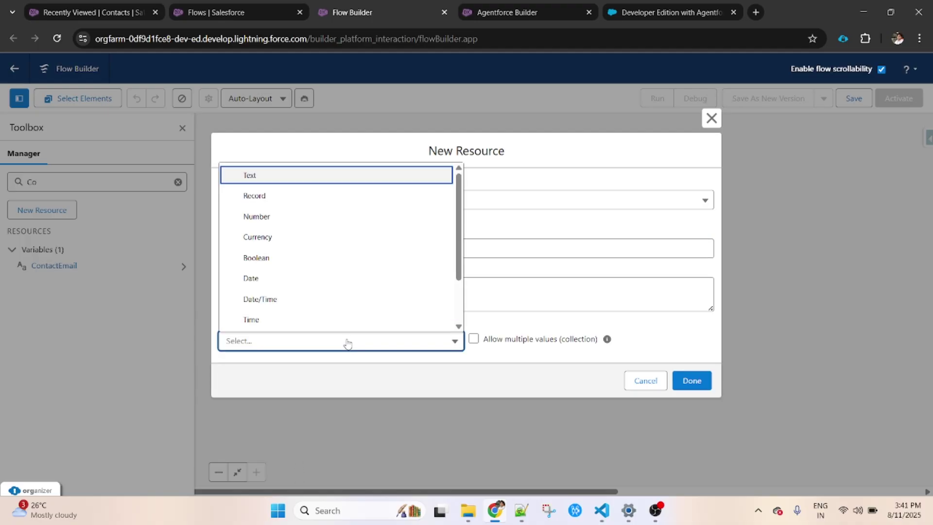
left_click(327, 184)
left_click(282, 374)
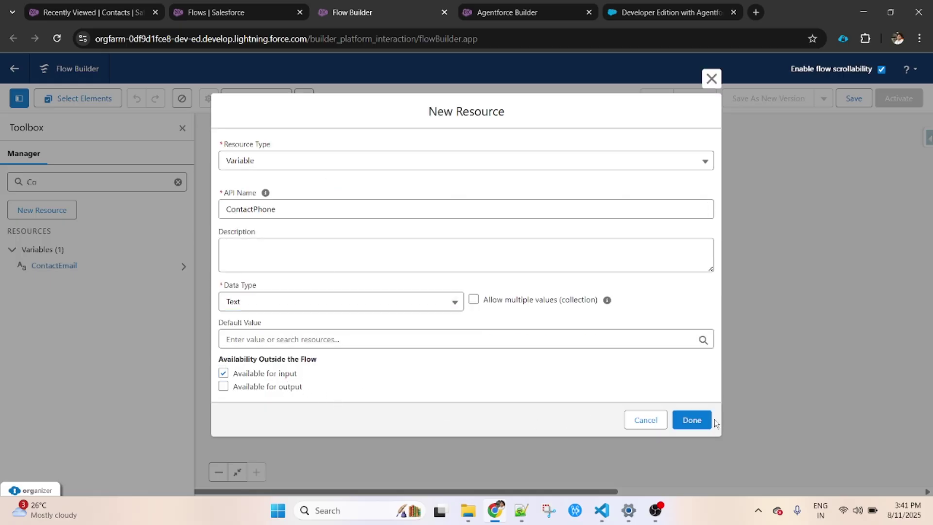
left_click(690, 419)
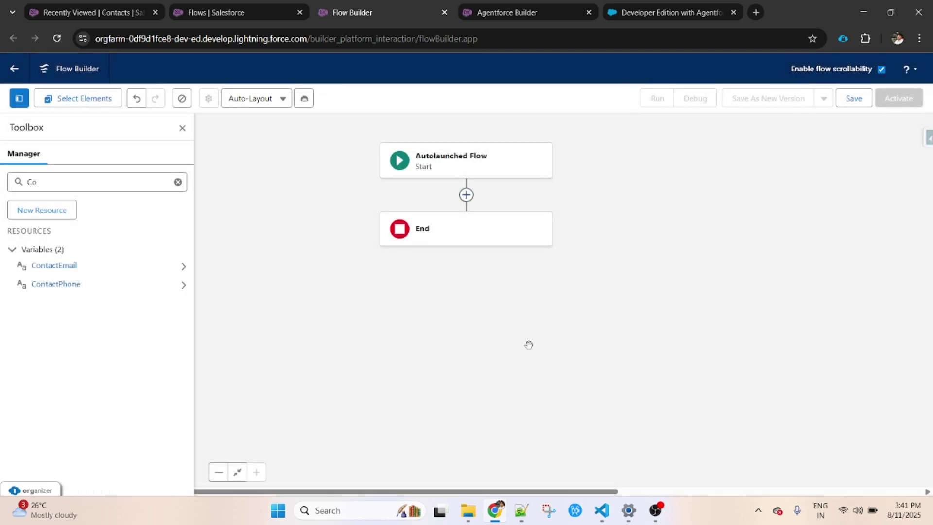
Step: Create a Text variable named FullName in the flow and make it available for output
left_click(53, 210)
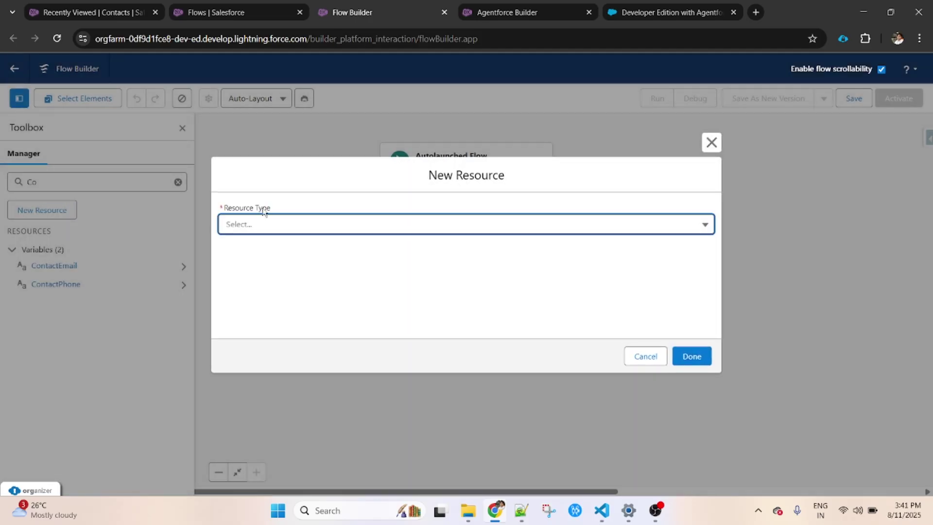
left_click(267, 224)
left_click(272, 259)
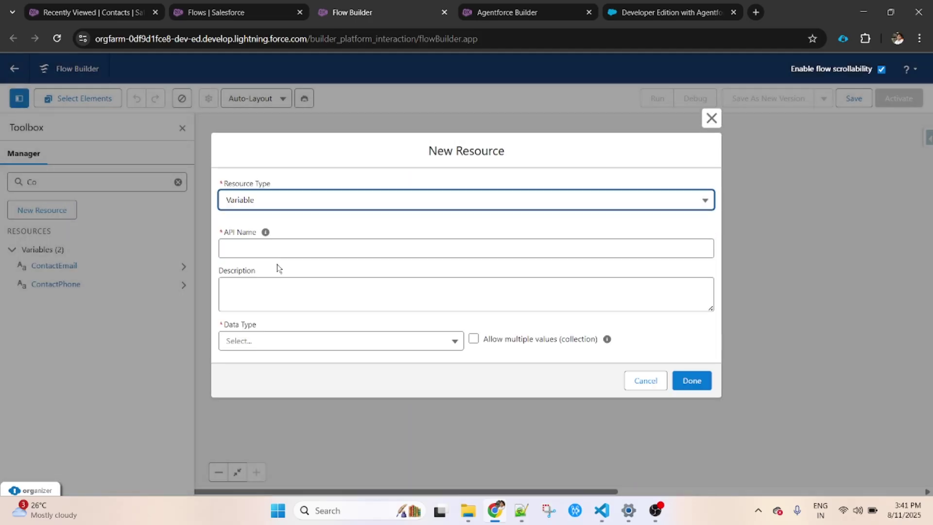
left_click(270, 250)
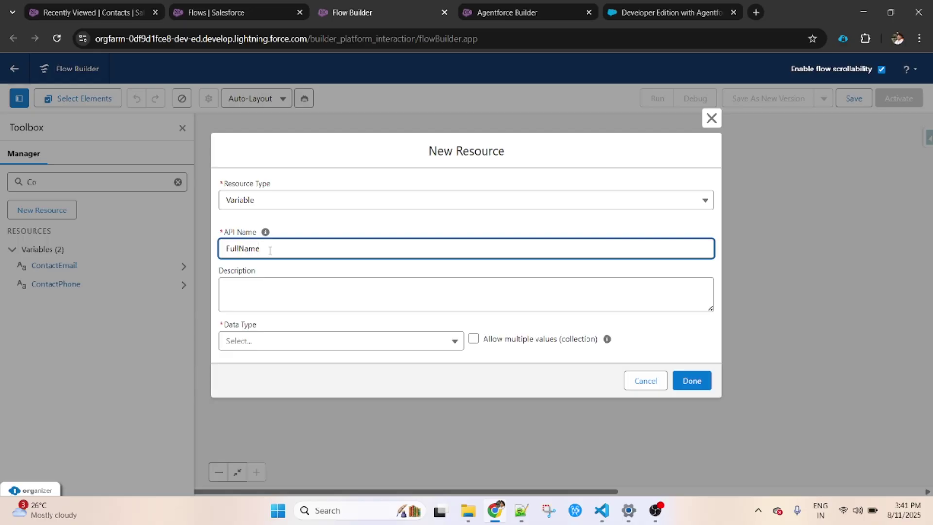
left_click(313, 342)
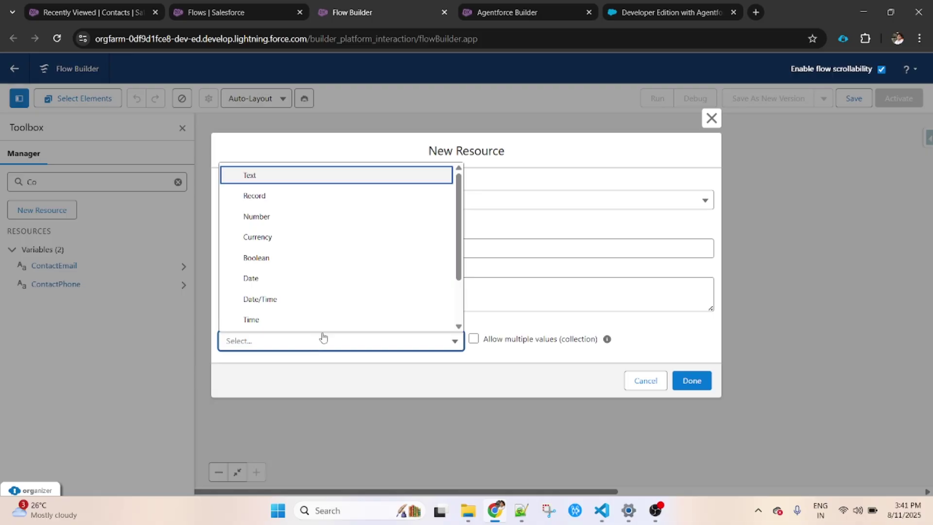
left_click(287, 188)
left_click(275, 388)
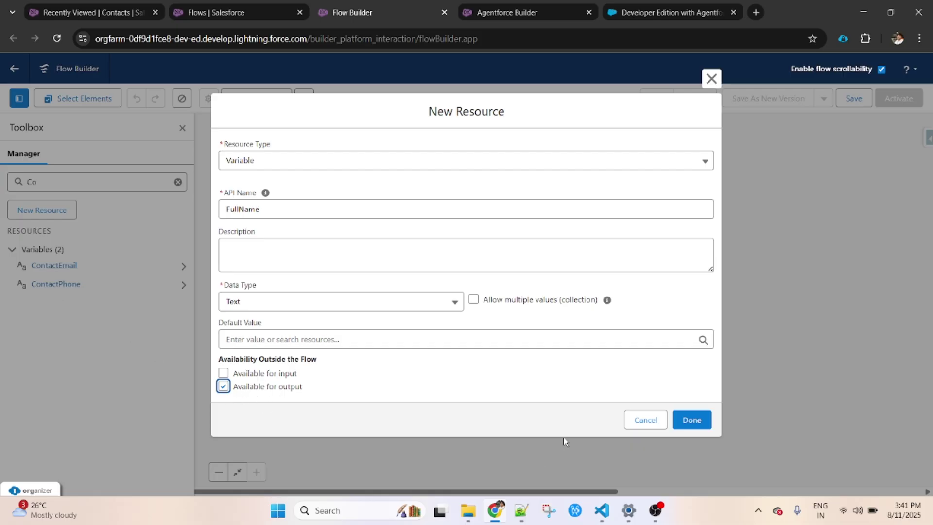
left_click(692, 421)
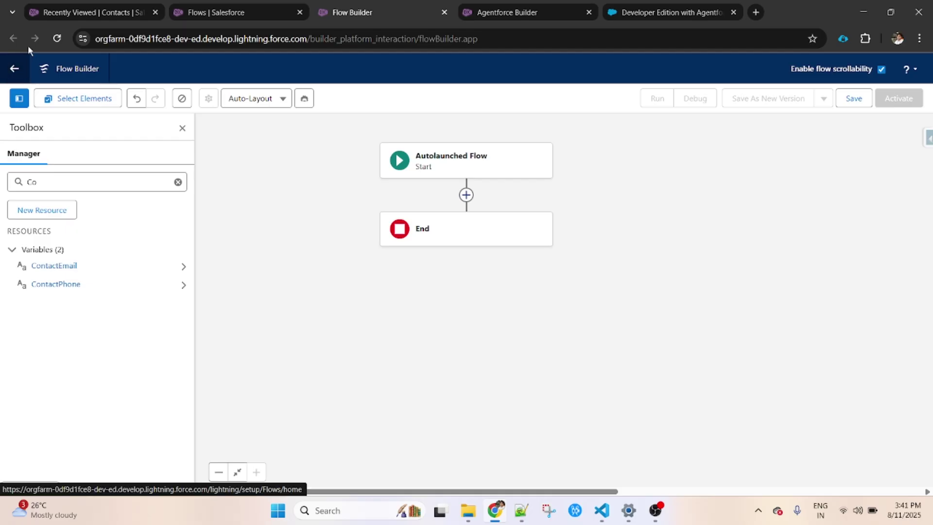
left_click(56, 38)
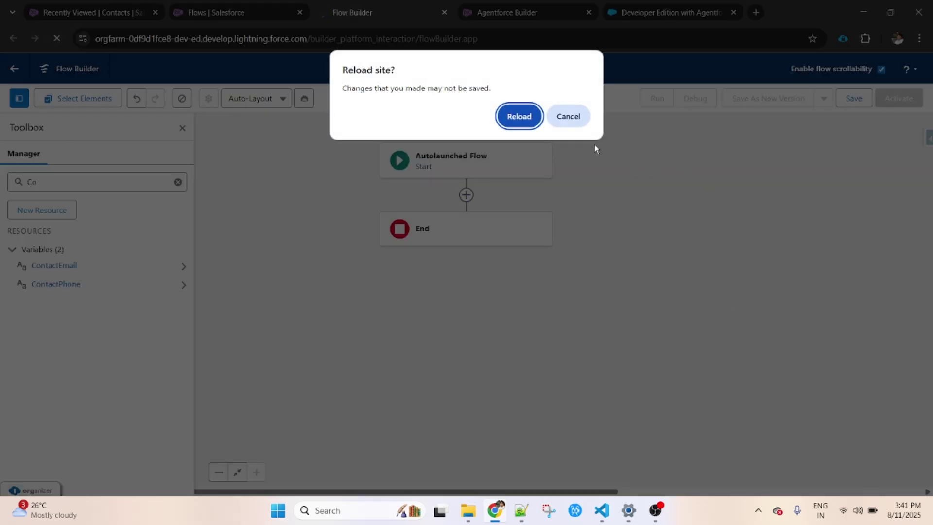
left_click(568, 116)
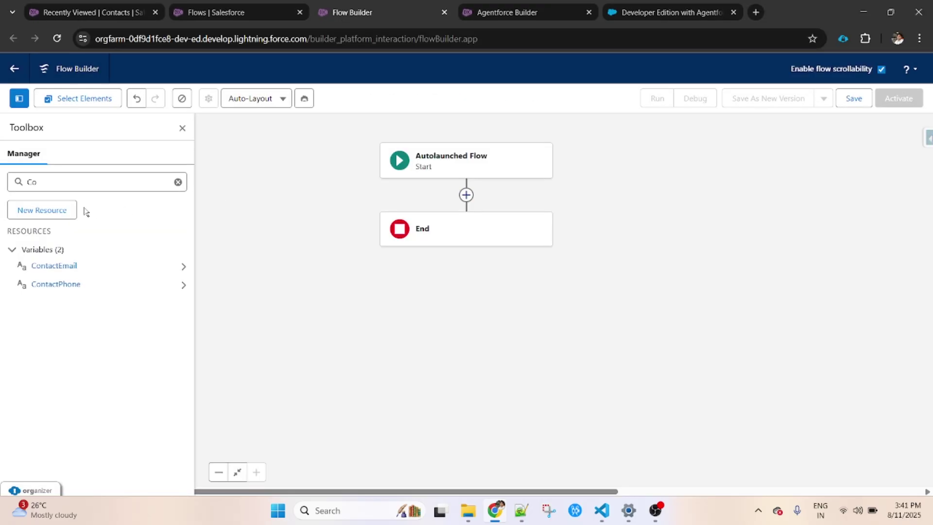
left_click(51, 210)
left_click(310, 226)
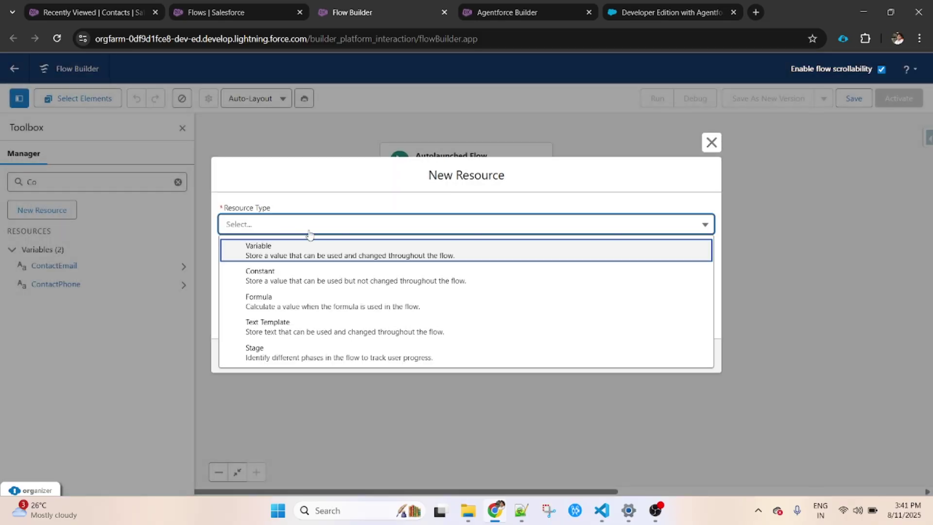
left_click(296, 254)
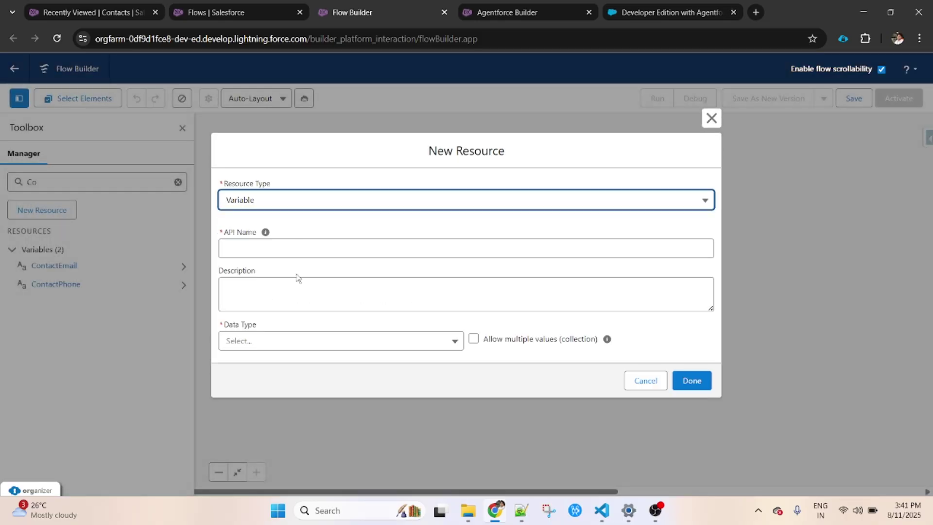
left_click(286, 346)
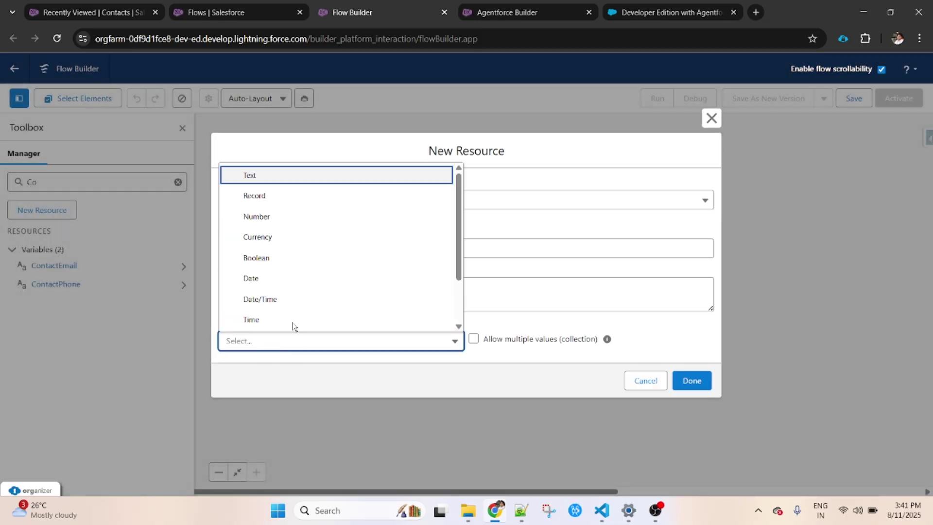
left_click(302, 183)
left_click(271, 206)
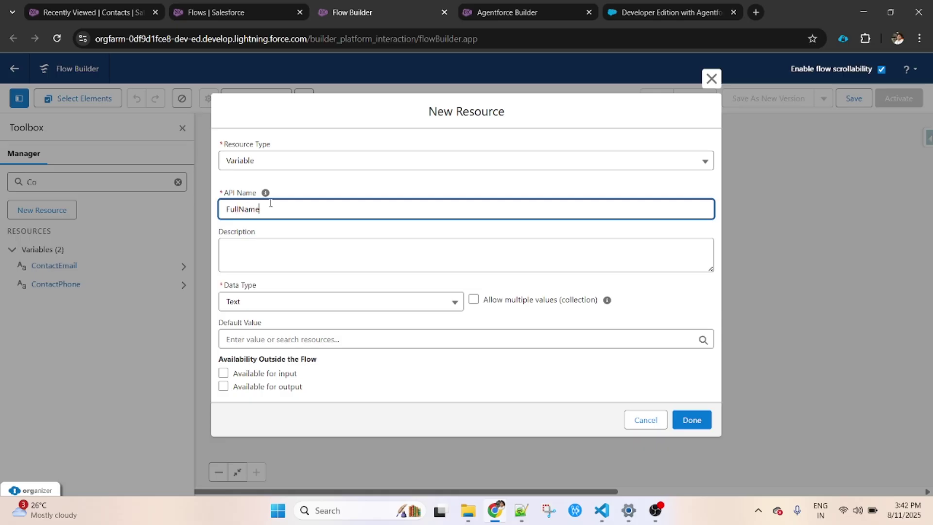
left_click(226, 387)
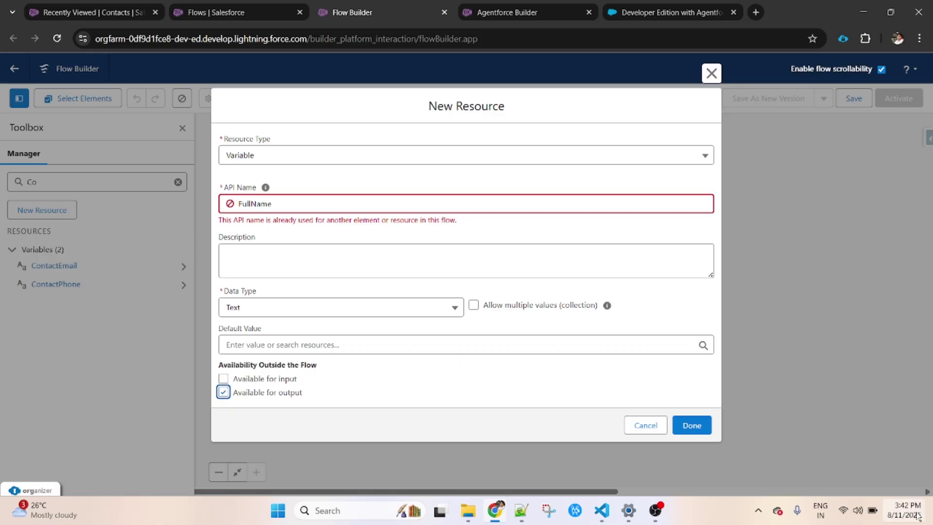
left_click(646, 431)
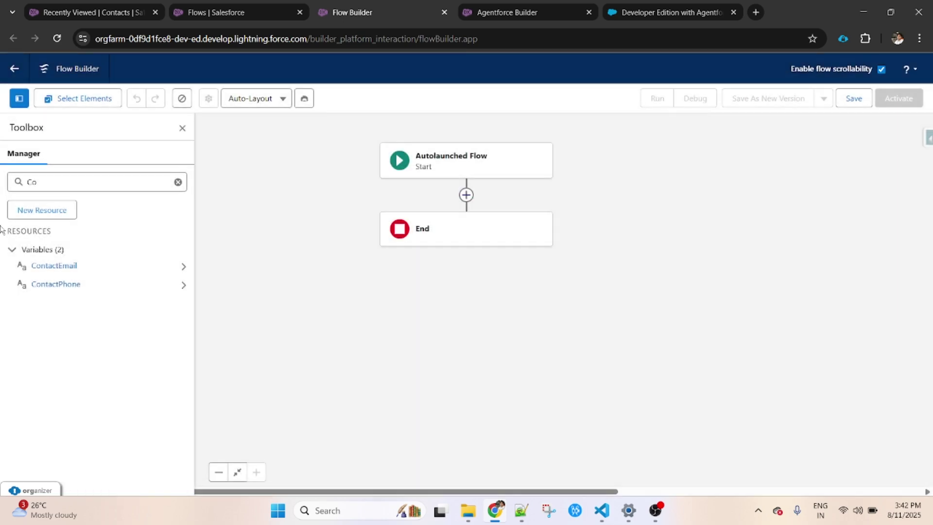
Step: Clear the resource search and add a Get Records element labelled Get Contact, with API name Get_Contact, after the flow's start
left_click(59, 182)
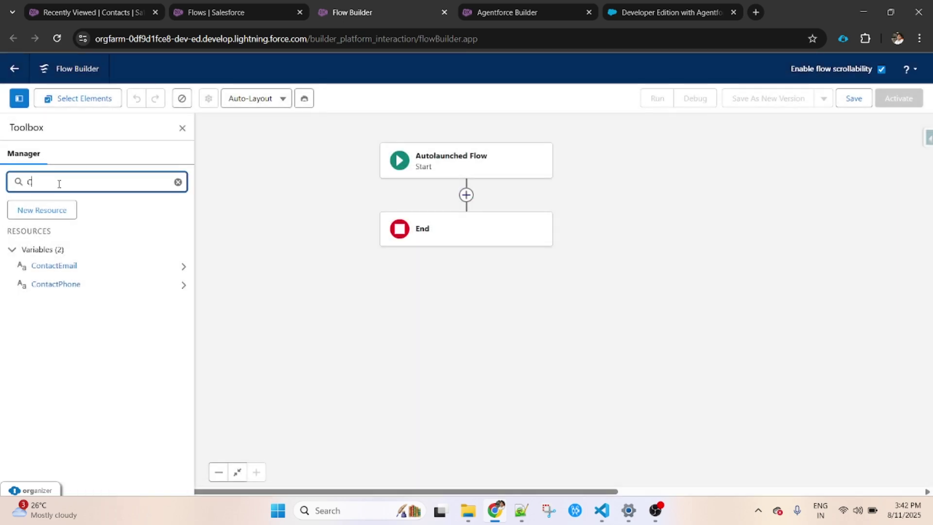
key("BackSpace")
left_click(467, 195)
left_click(466, 195)
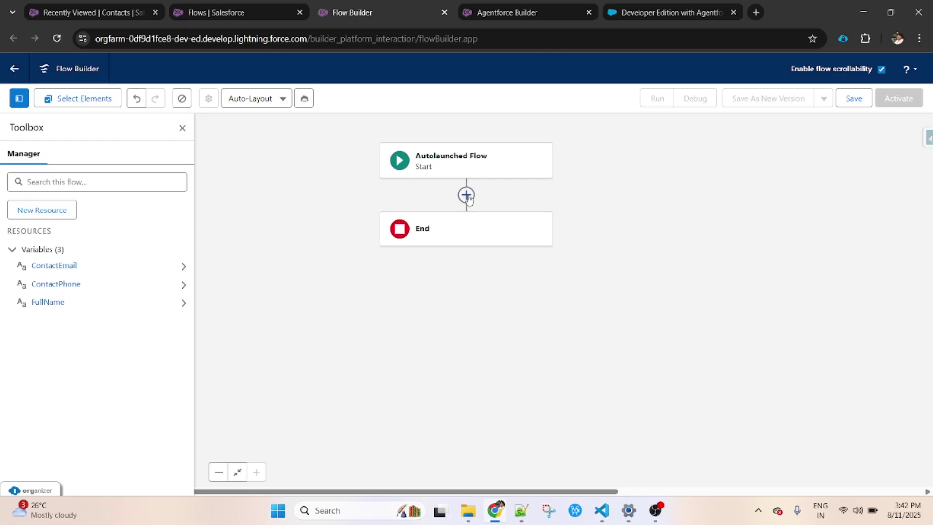
left_click_drag(553, 290, 548, 376)
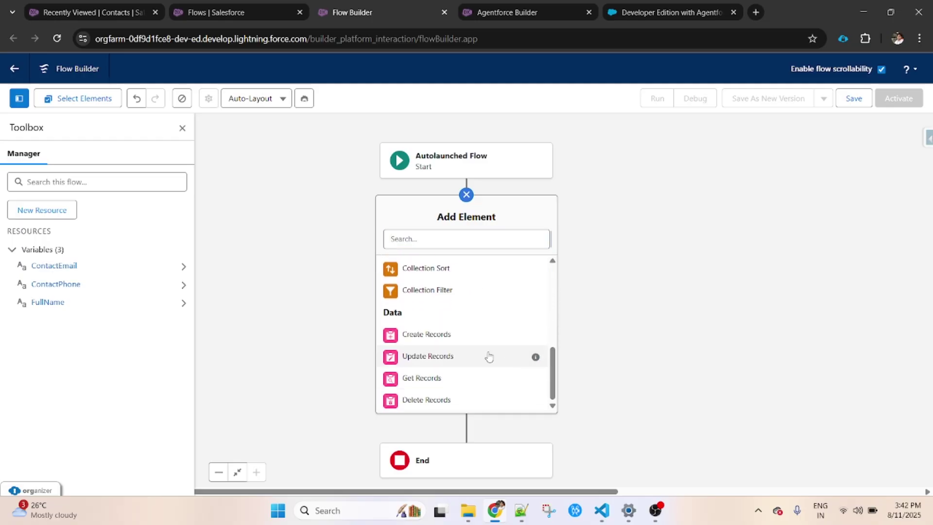
left_click(442, 379)
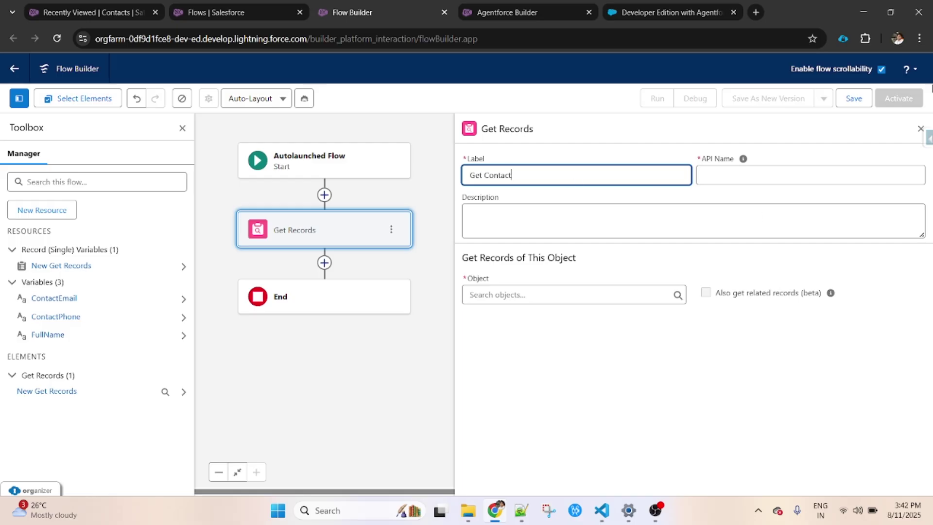
left_click(740, 174)
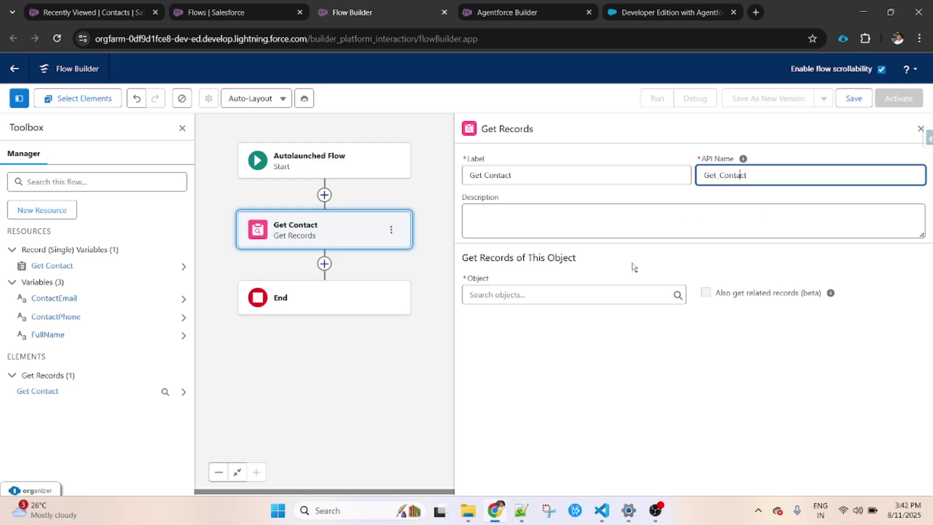
Step: Set the Get Contact element to retrieve records of the Contact object
left_click(603, 295)
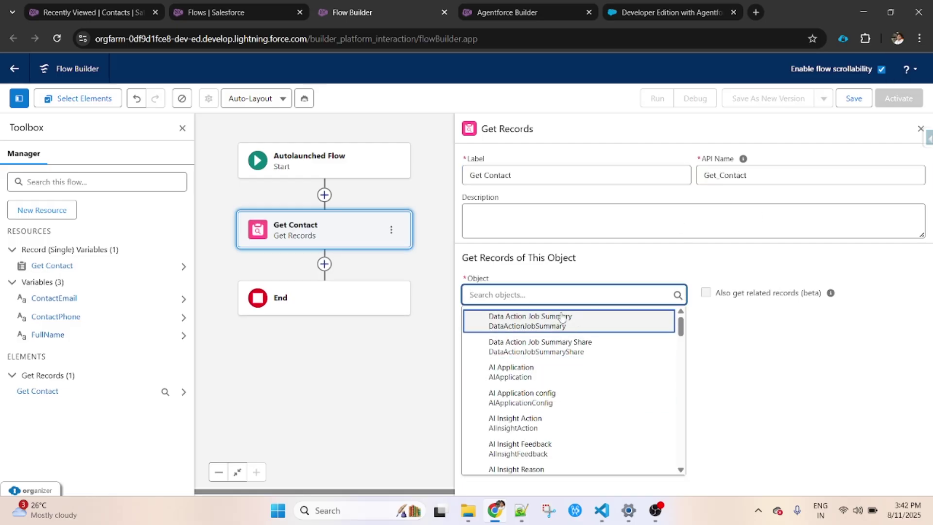
type("Contact")
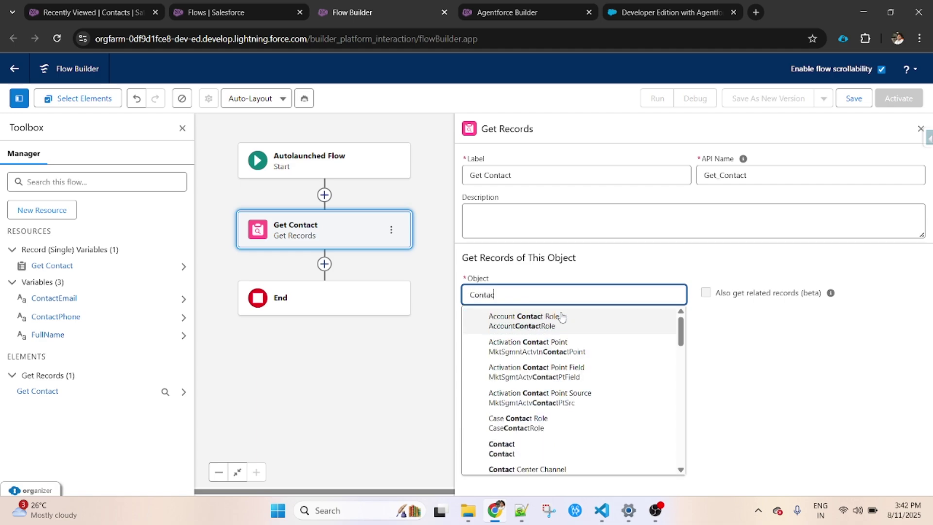
key("BackSpace")
type("t")
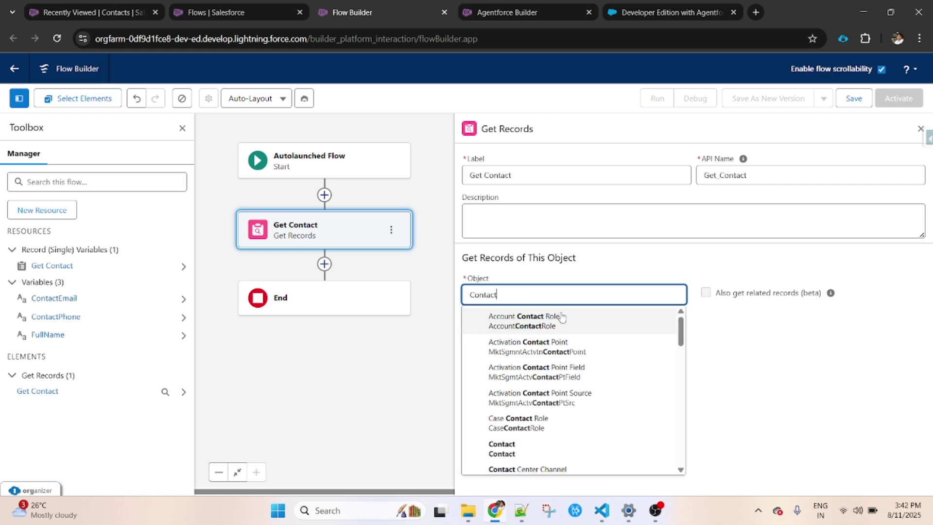
left_click(555, 443)
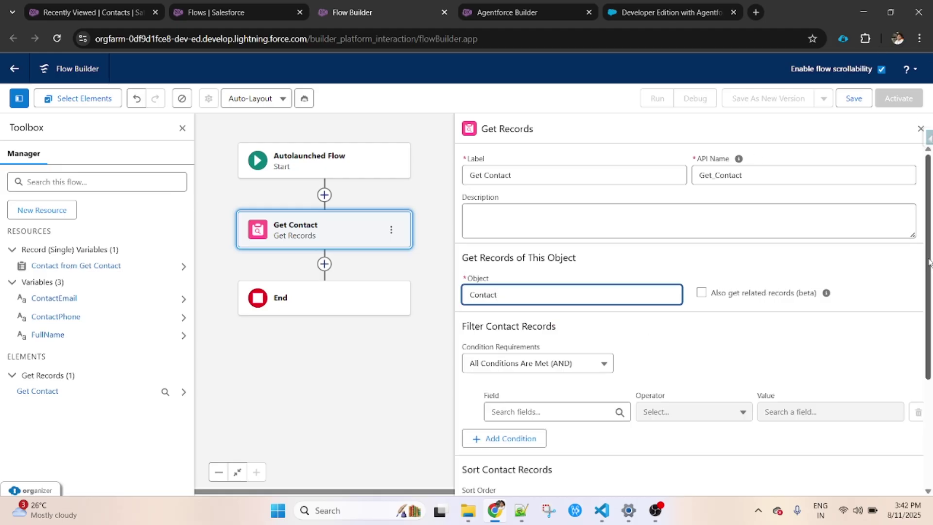
Step: Filter the contact records where Email equals the ContactEmail variable
scroll(593, 331, "down", 3)
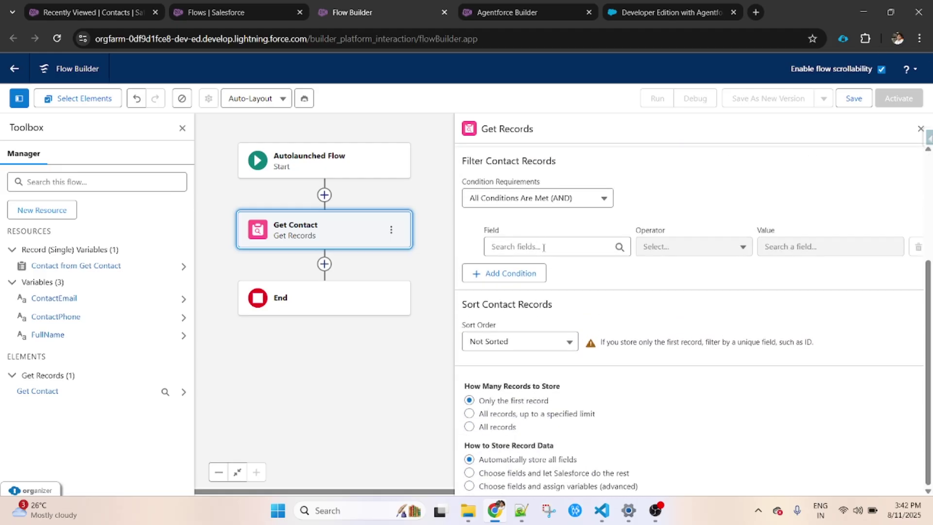
left_click(543, 248)
type("Email")
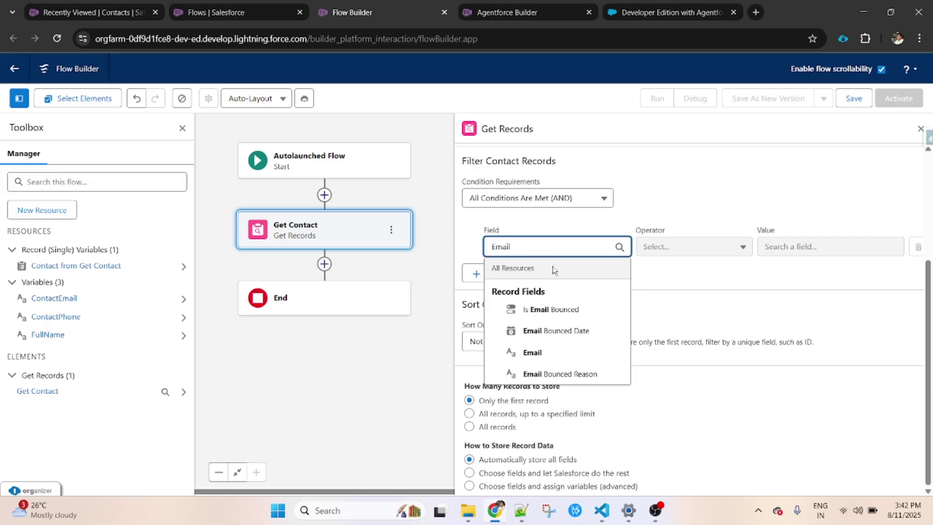
left_click(557, 355)
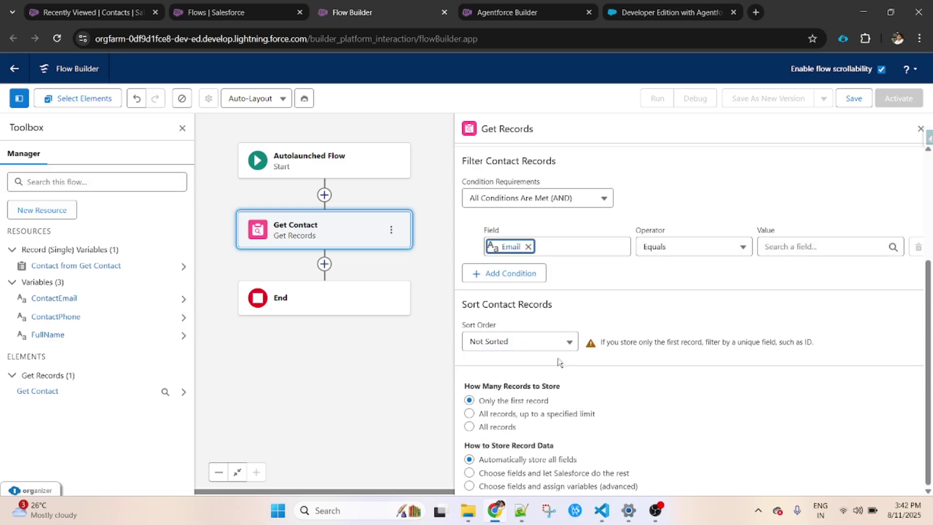
left_click(859, 248)
left_click(833, 344)
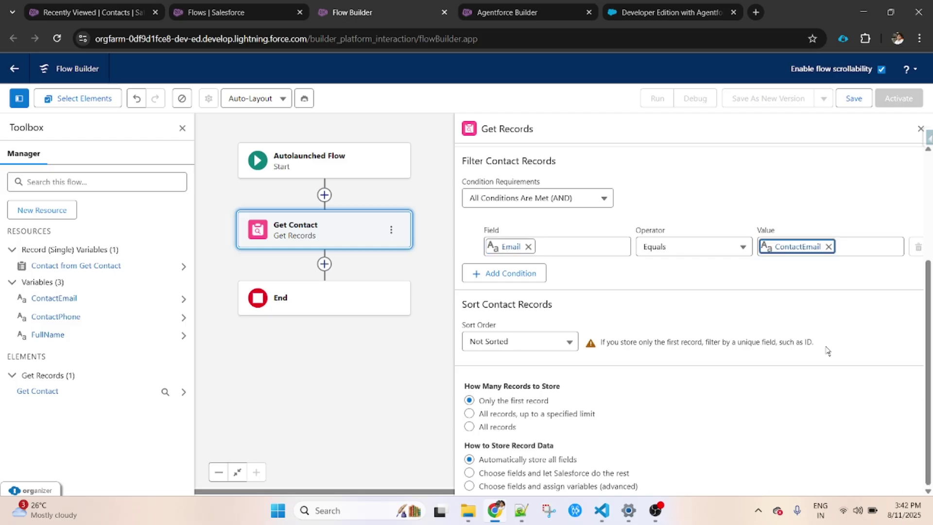
Step: Add a second filter condition to Get Contact where Business Phone equals the ContactPhone variable, and review the element's settings
left_click(511, 279)
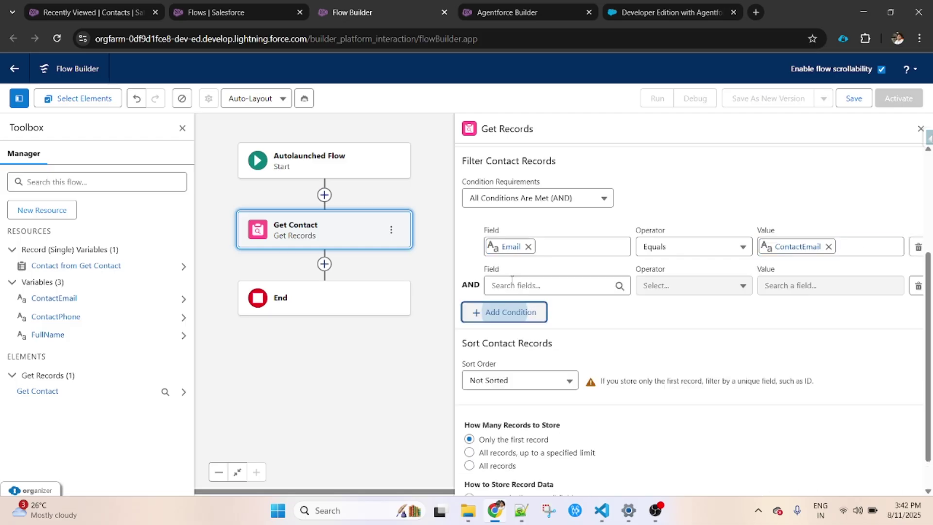
left_click(554, 290)
type("Phone")
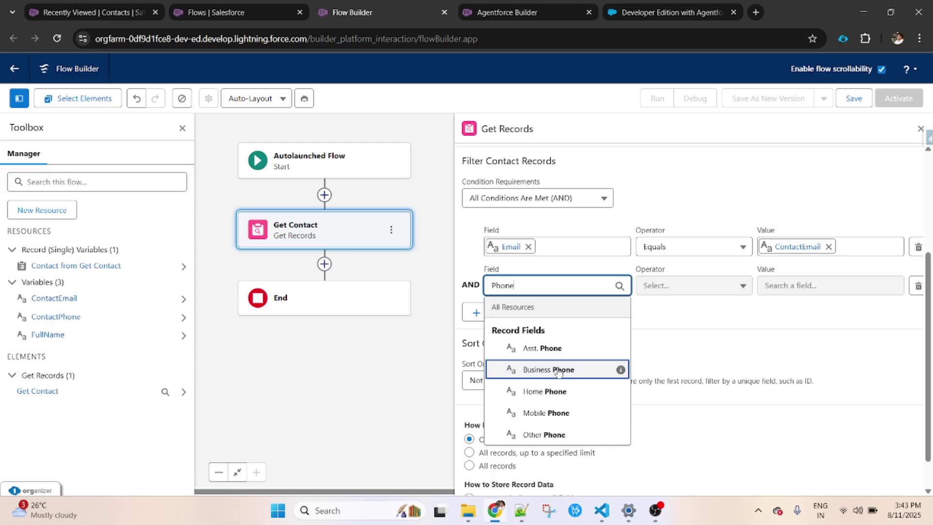
mouse_move(621, 371)
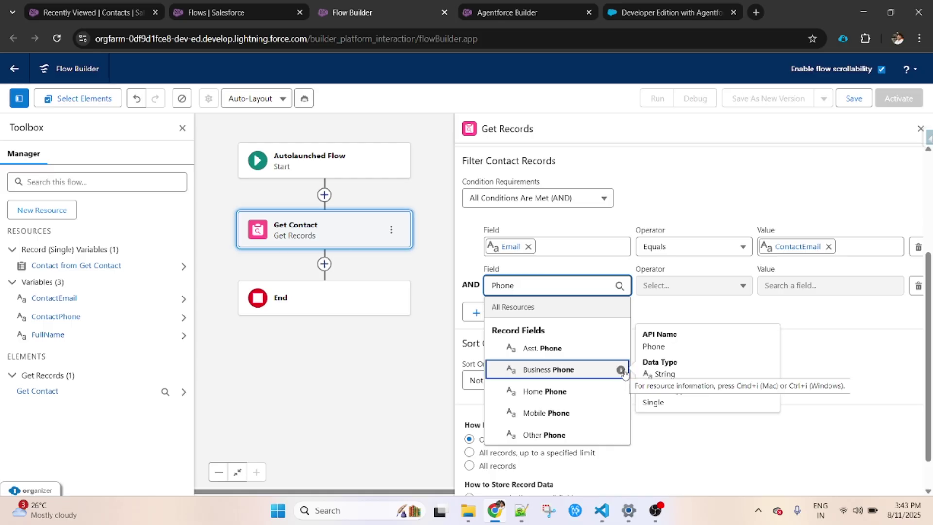
left_click(572, 370)
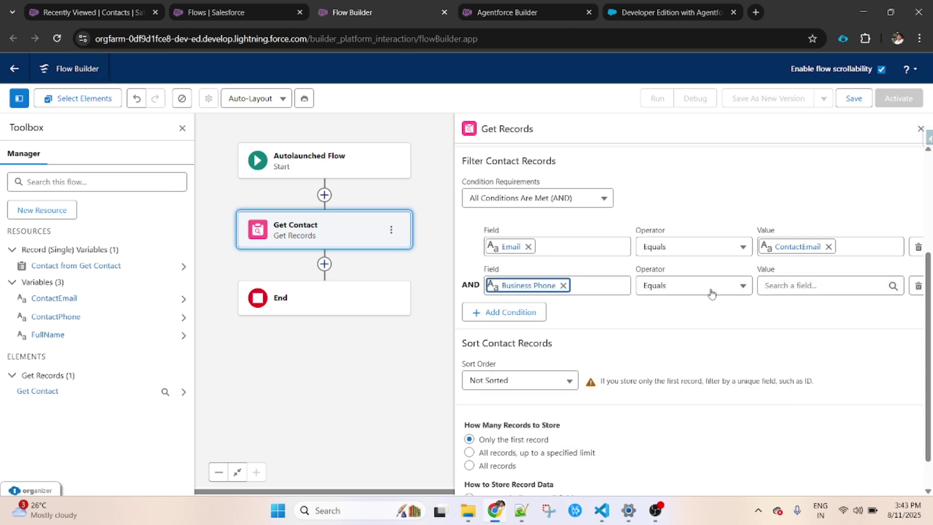
left_click(800, 286)
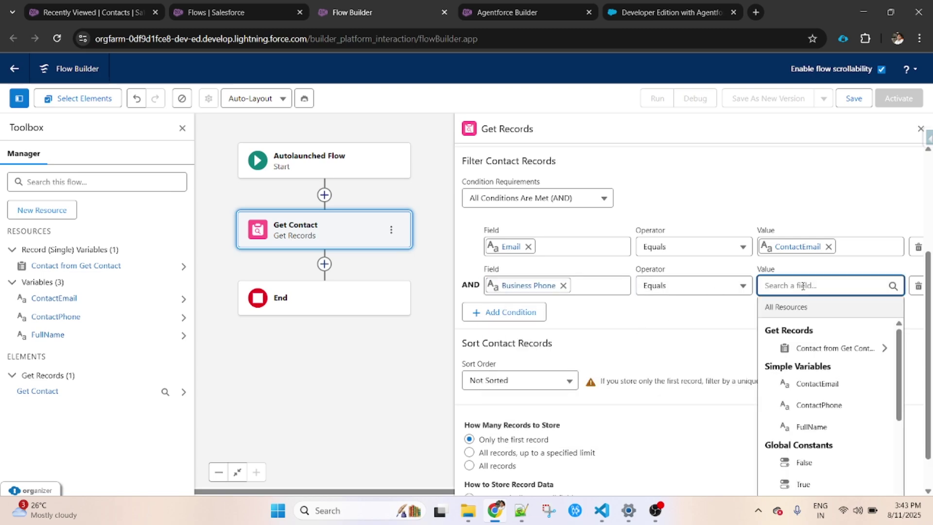
type("Contact")
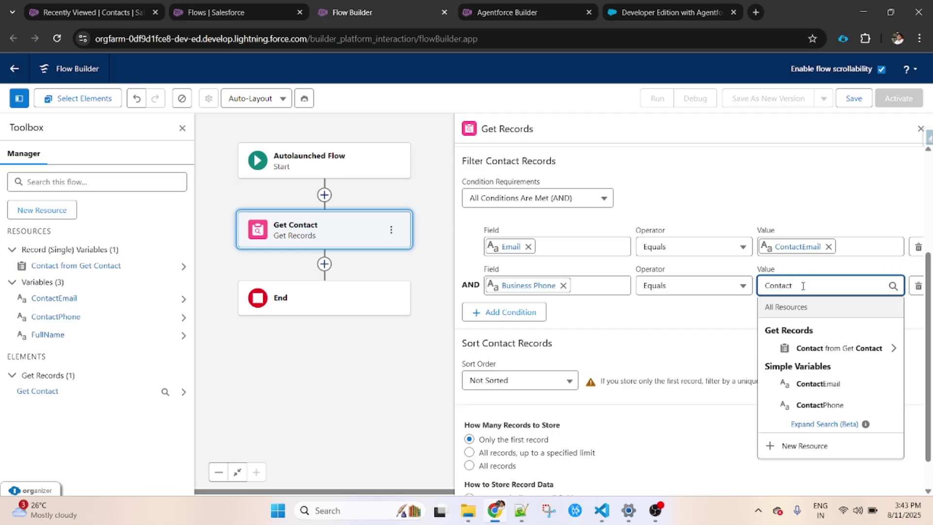
left_click(819, 406)
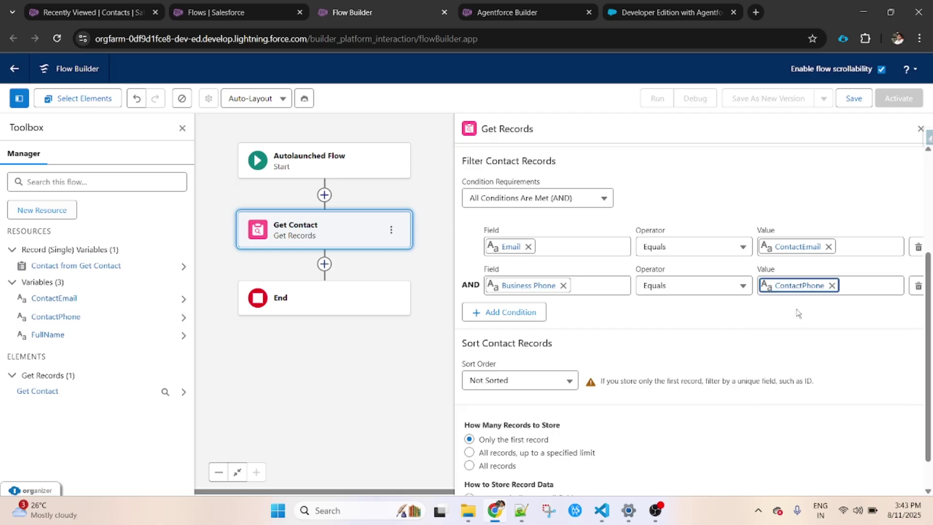
scroll(929, 320, "down", 1)
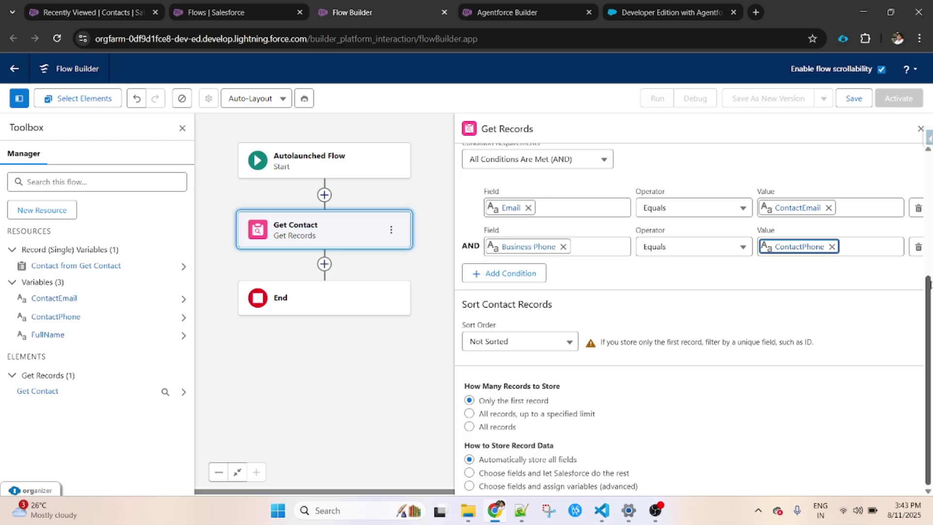
left_click_drag(929, 302, 931, 157)
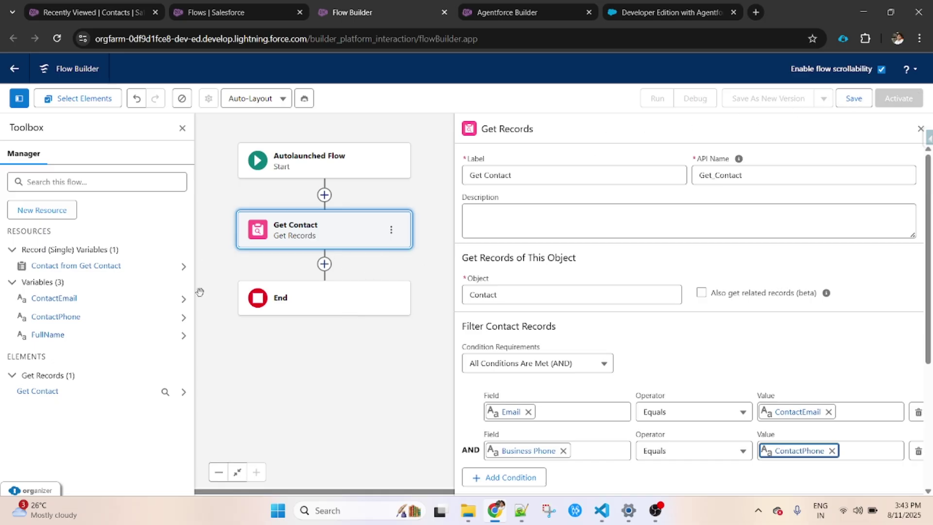
Step: Add an Assignment element after Get Contact, labelled Store Full Name with API name Store_FullName
left_click(324, 264)
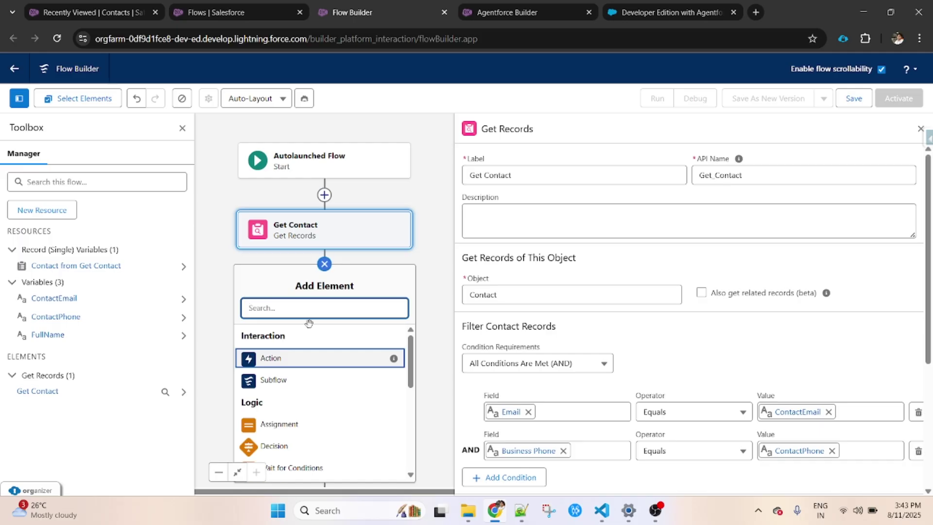
left_click(280, 424)
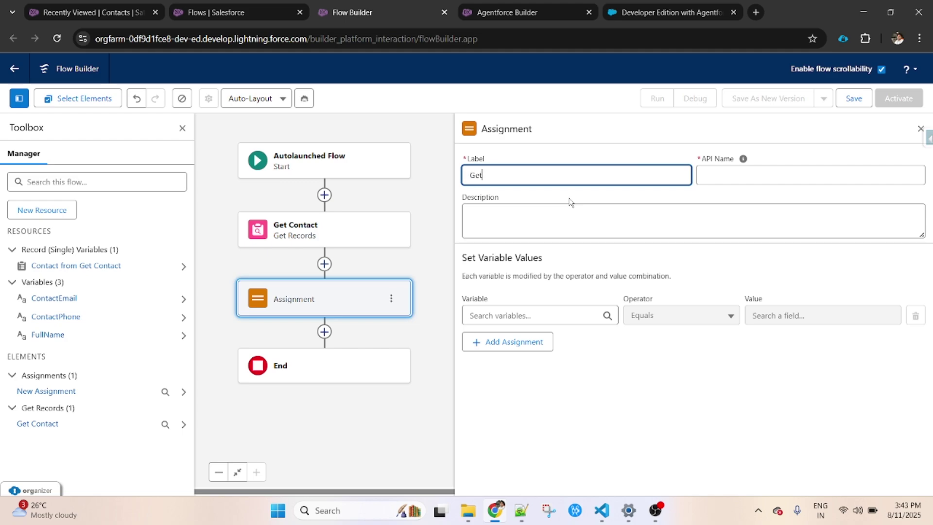
key("BackSpace")
key("BackSpace")
type("Store FullName")
left_click(732, 178)
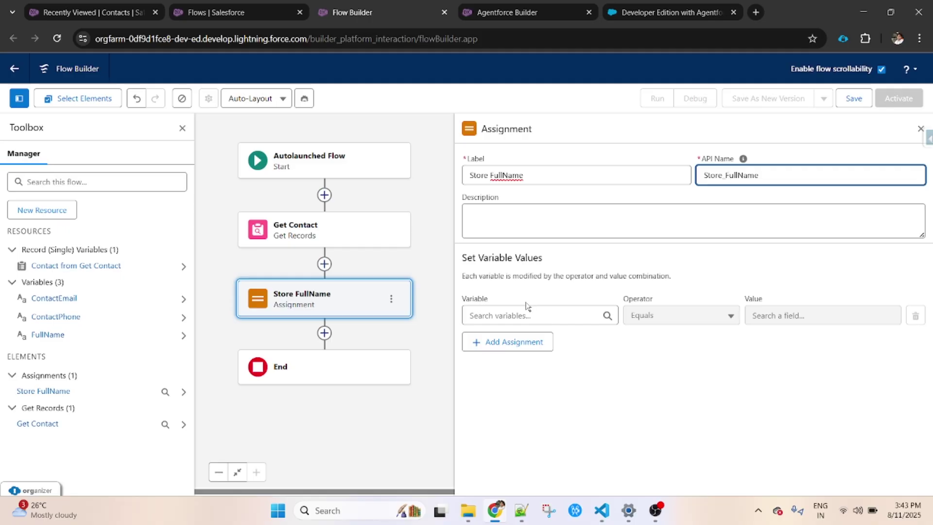
left_click(506, 177)
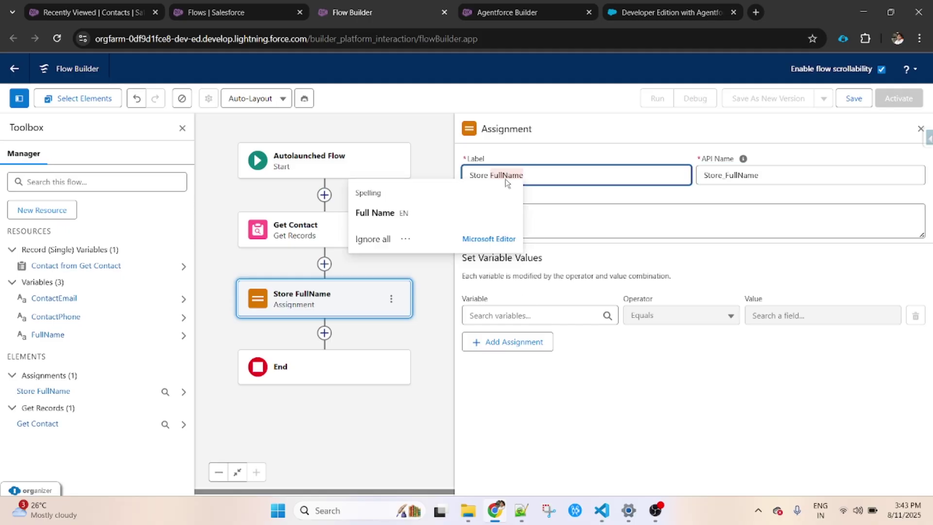
left_click(633, 217)
Step: Assign the FullName variable the Full Name field of the contact from Get Contact, using the Equals operator
left_click(568, 312)
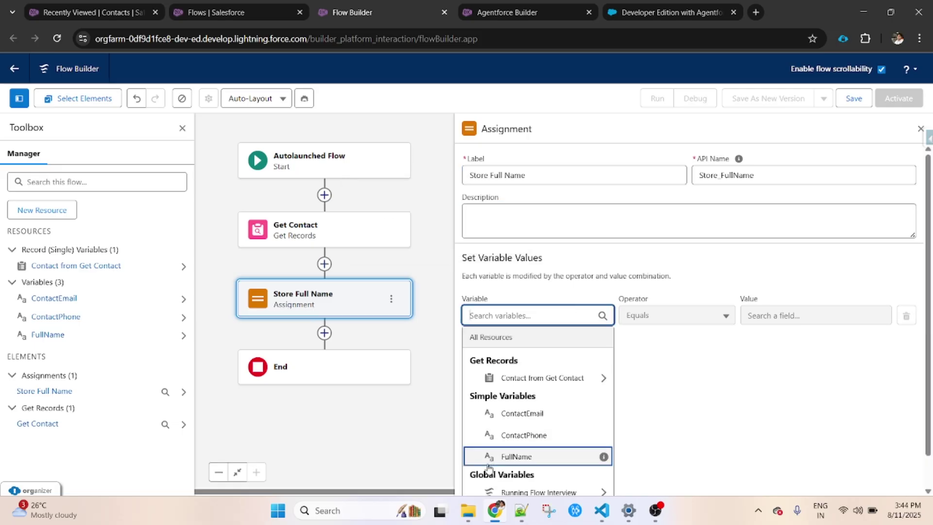
left_click(539, 456)
left_click(783, 314)
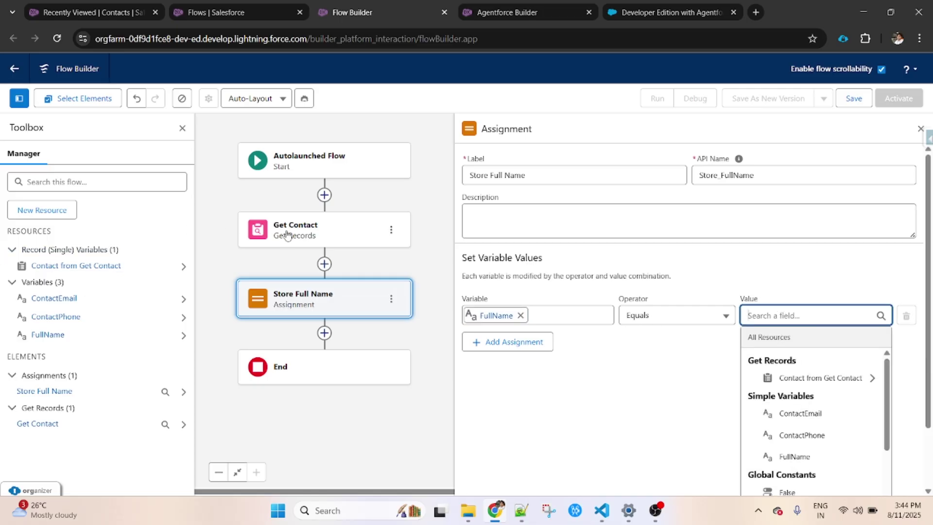
left_click(845, 379)
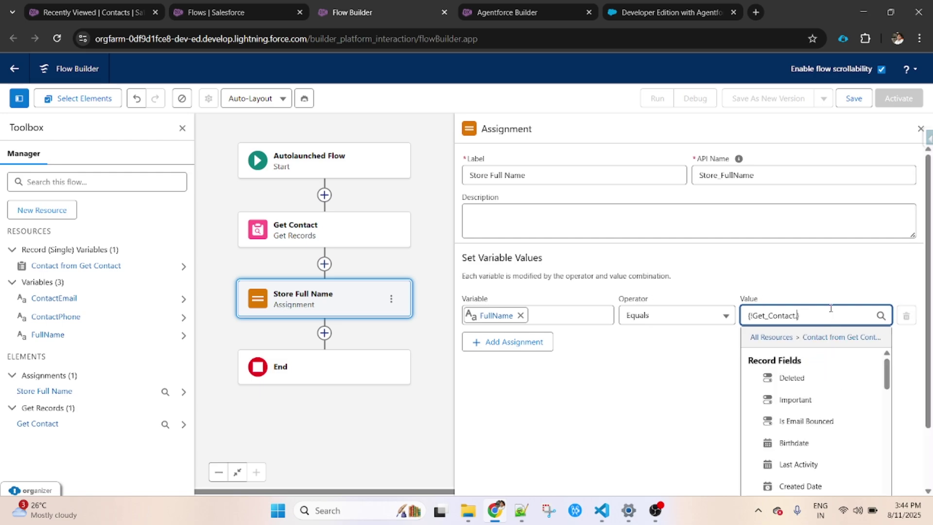
type("Full")
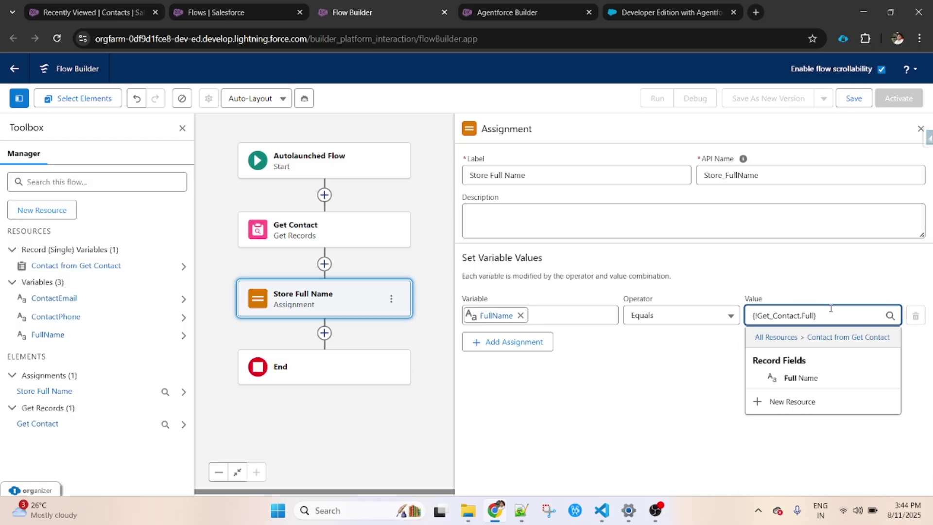
left_click(815, 378)
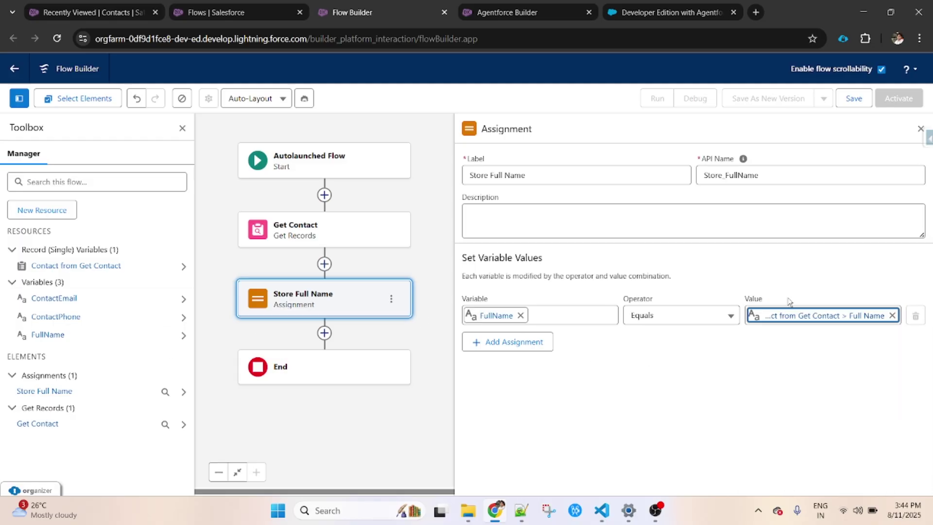
Step: Try to save the flow as Contact Validation Flow with the API name Contact_Validation_Flow
left_click(852, 99)
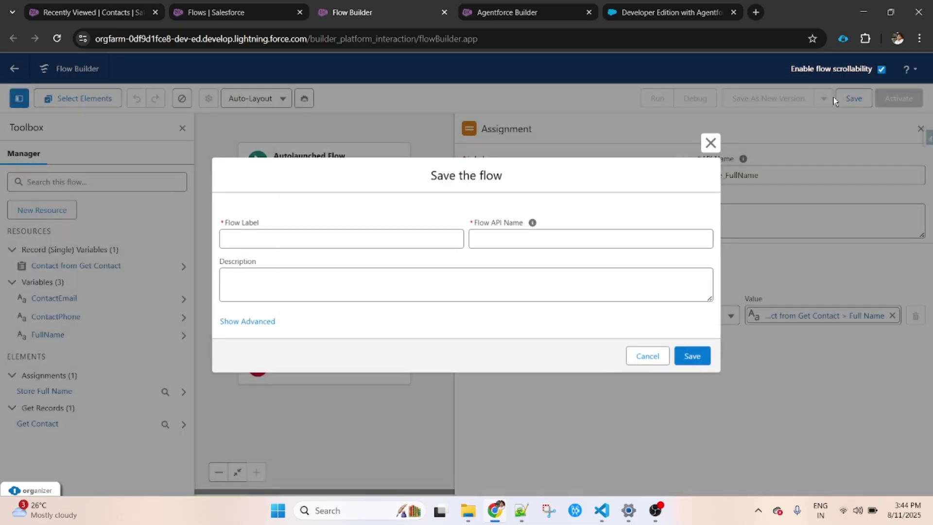
left_click(288, 234)
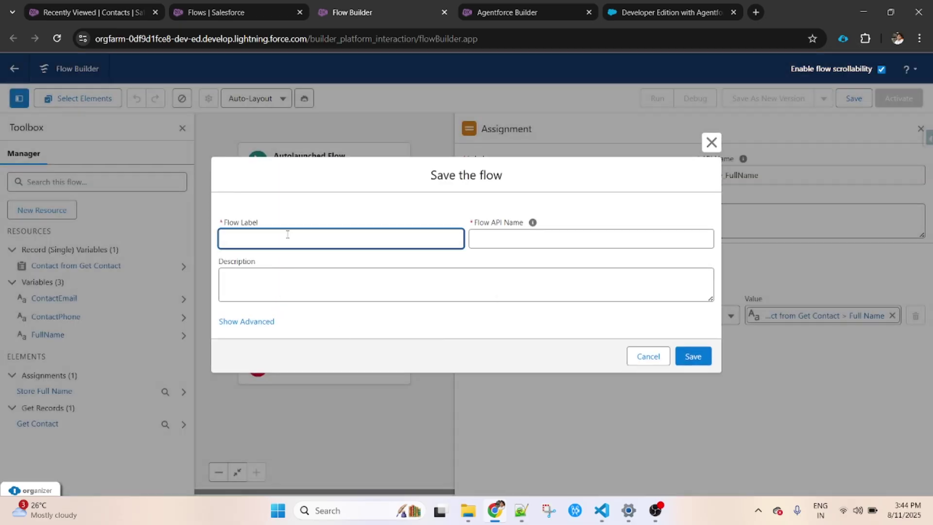
type("Contact Validation Flow")
left_click(534, 238)
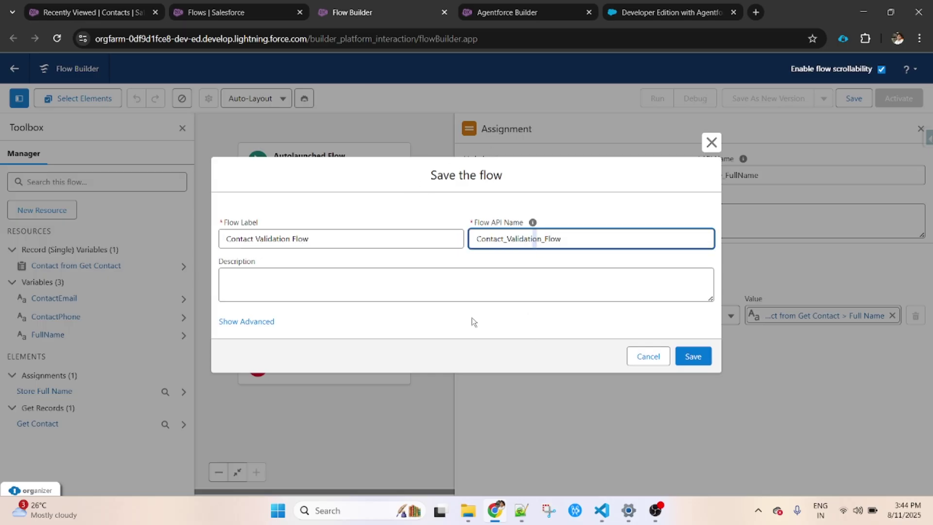
left_click(693, 358)
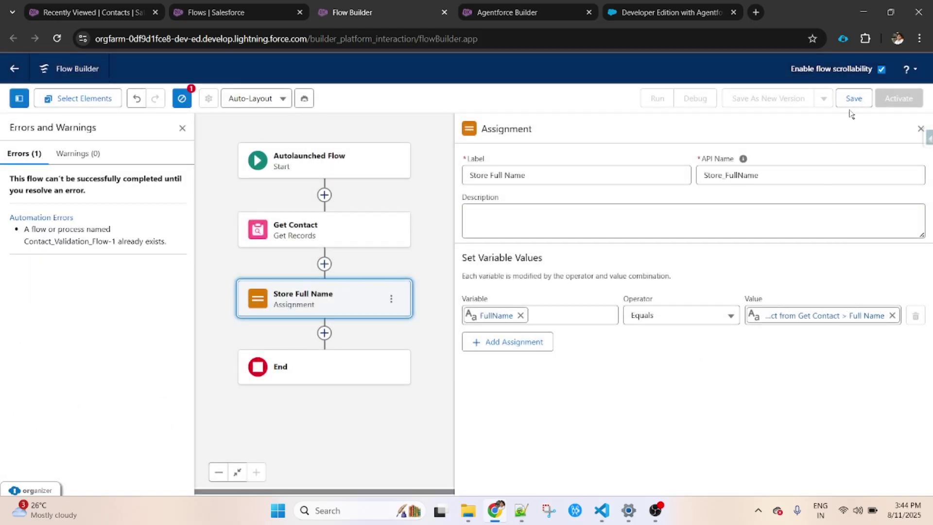
Step: Try again to save the flow as Contact Validation Flow with the same API name, and recheck the reported errors
left_click(854, 99)
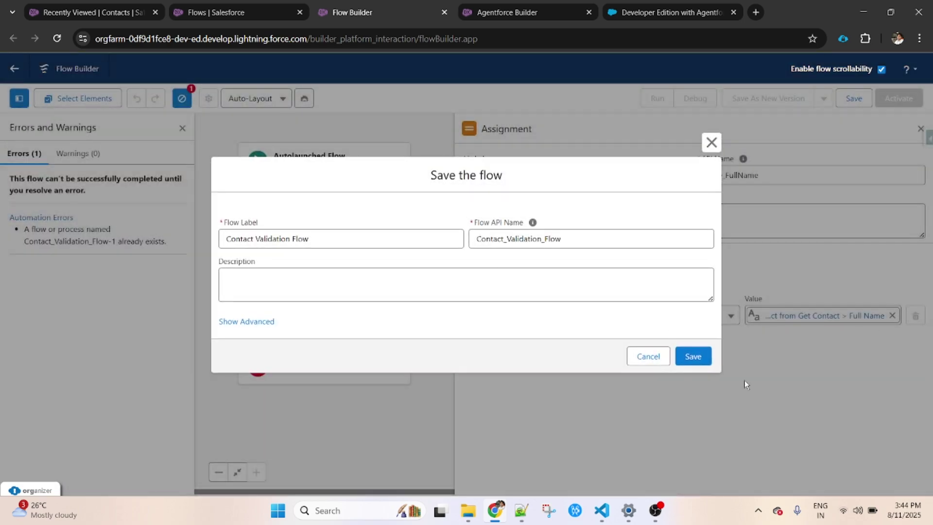
left_click(693, 356)
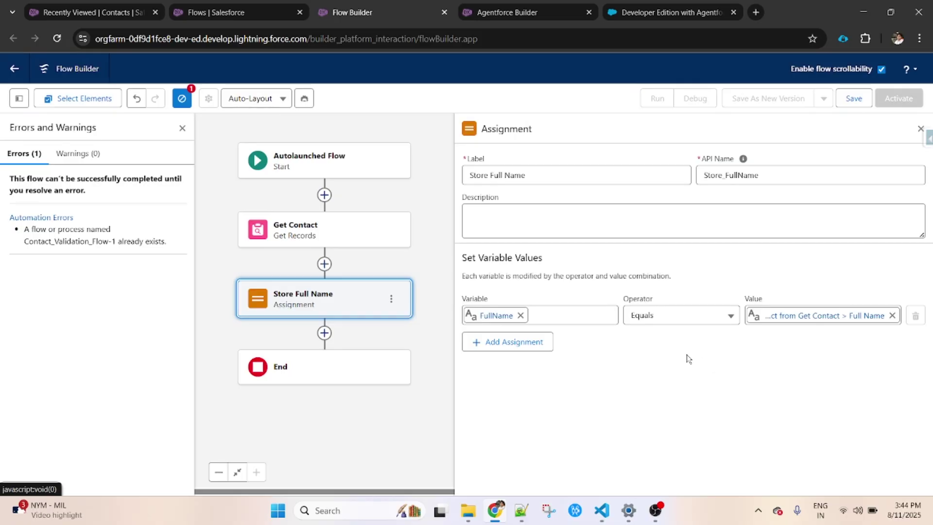
left_click(181, 99)
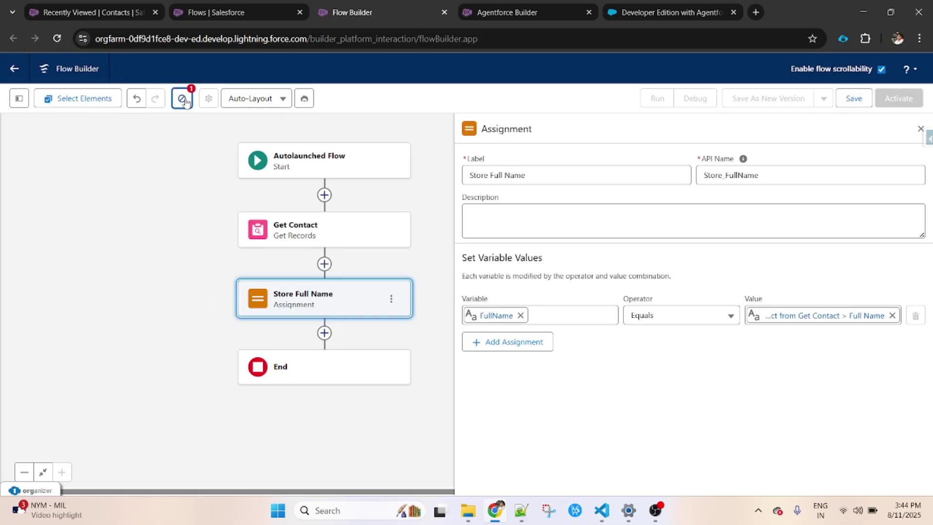
left_click(182, 99)
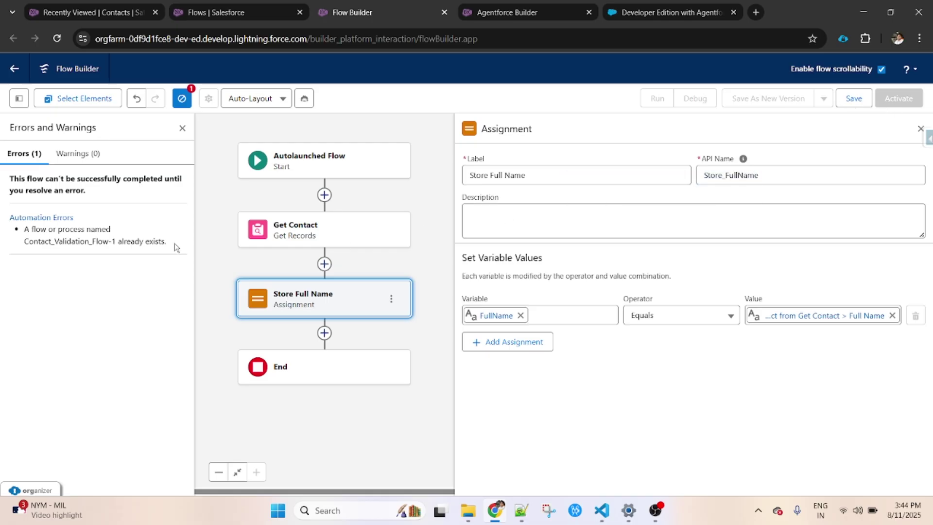
Step: Save the flow as Contact Validation Check with API name Contact_Validation_Check, and activate it
left_click(847, 99)
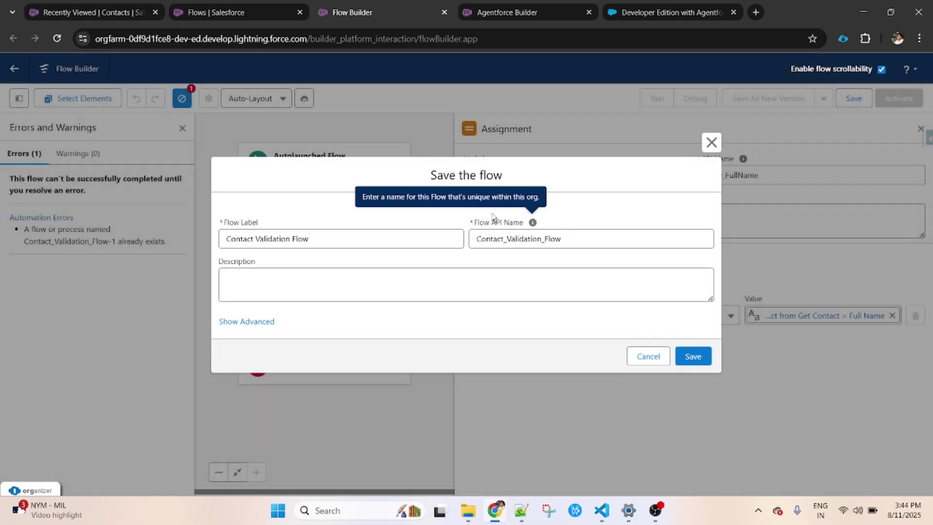
left_click(318, 243)
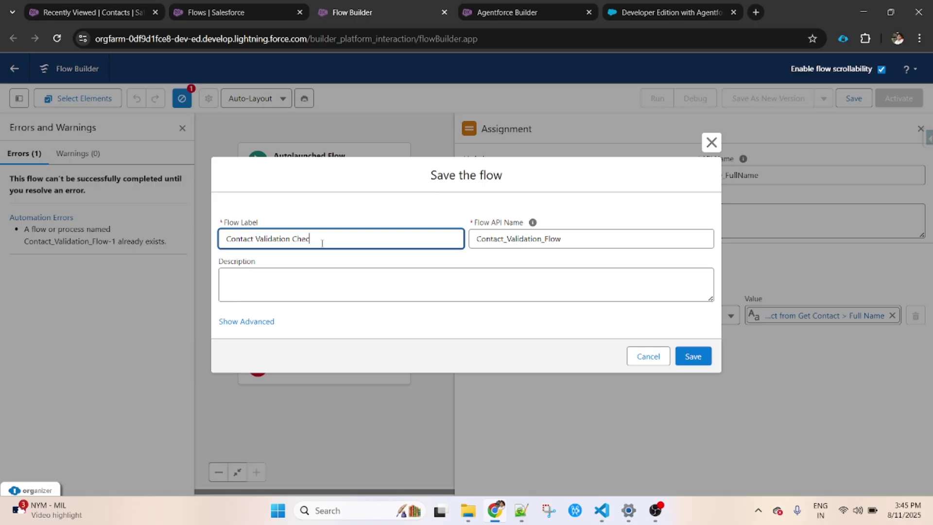
left_click(591, 237)
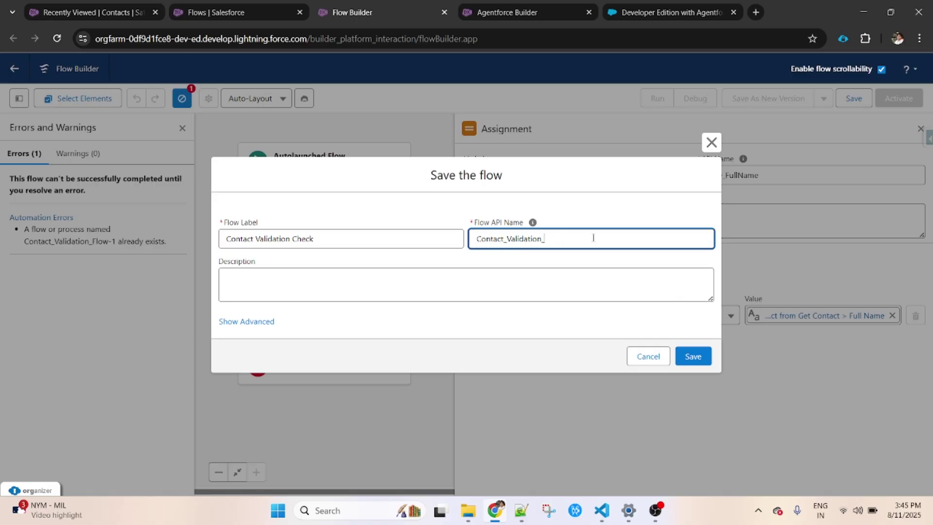
type("Check")
left_click(693, 356)
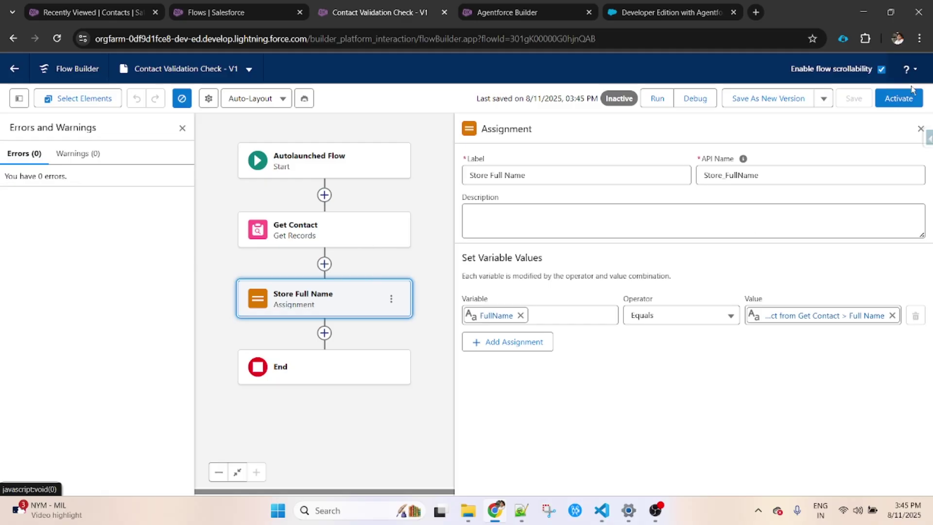
left_click(899, 100)
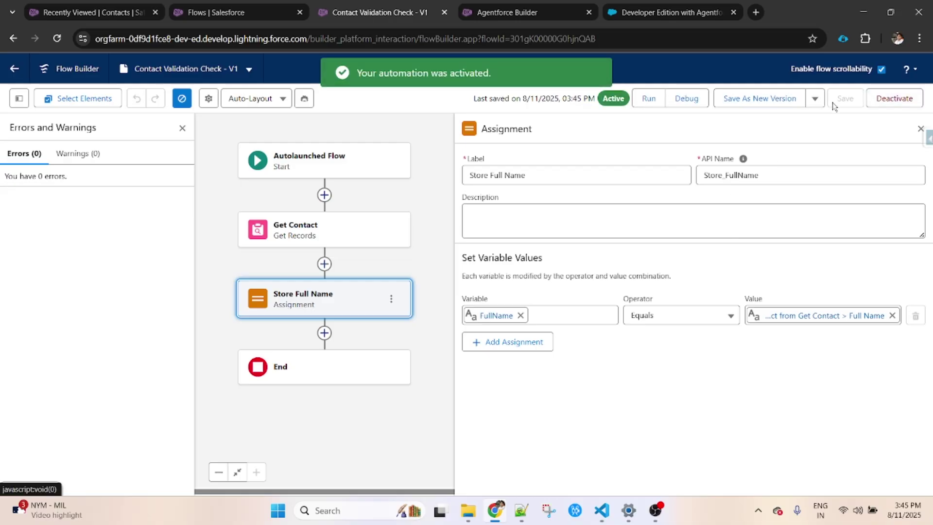
Step: Switch to Agentforce Builder and create a new topic action of type Flow that references Contact Validation Check
left_click(233, 15)
left_click(524, 12)
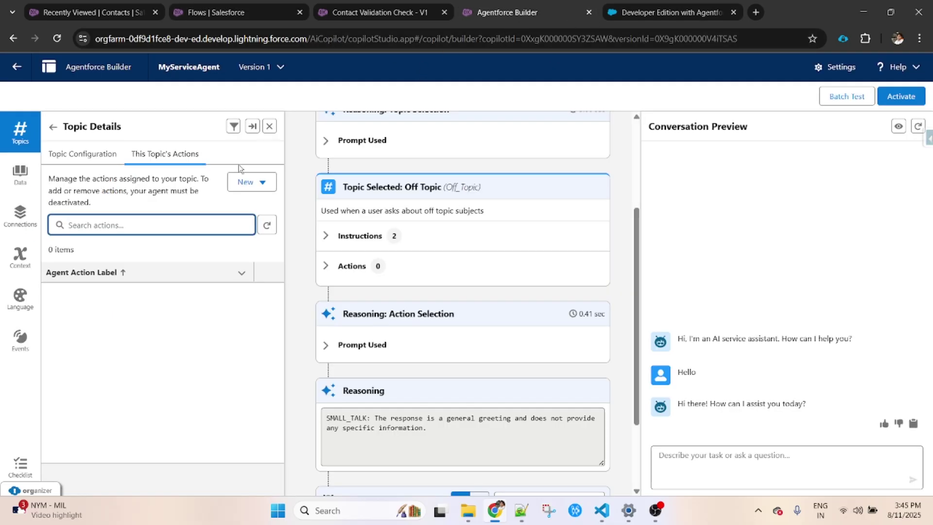
left_click(246, 185)
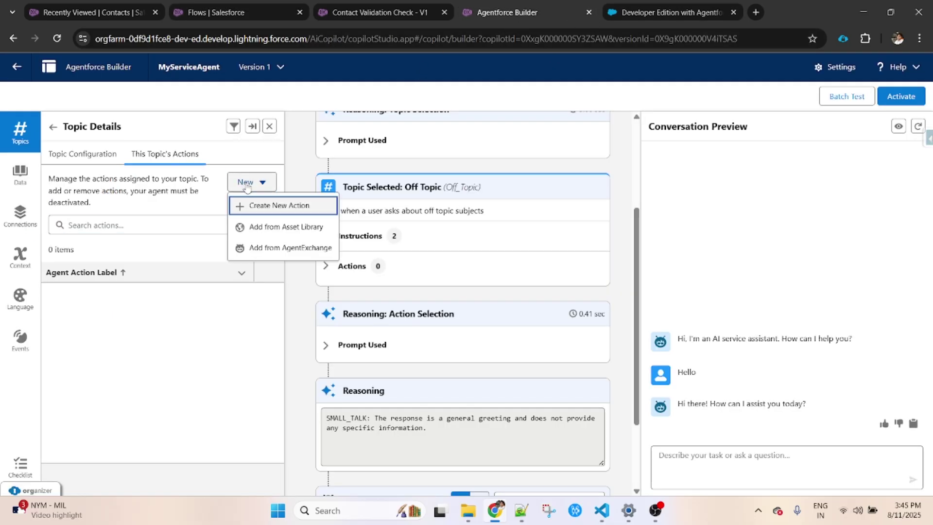
left_click(276, 208)
left_click(311, 221)
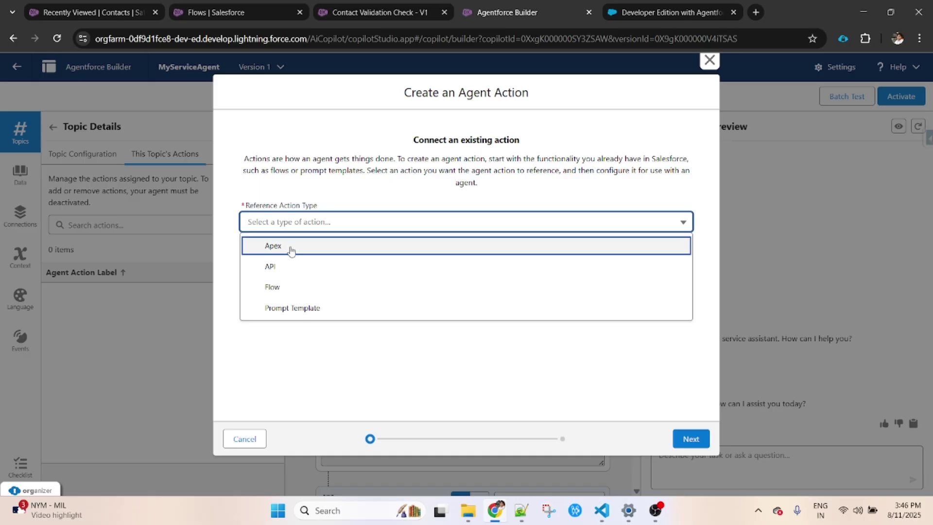
left_click(293, 289)
left_click(457, 261)
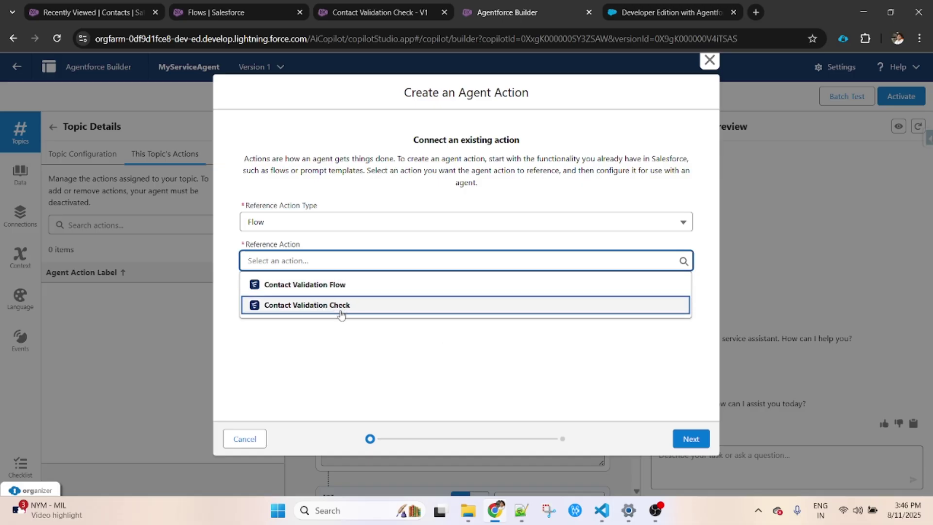
left_click(321, 306)
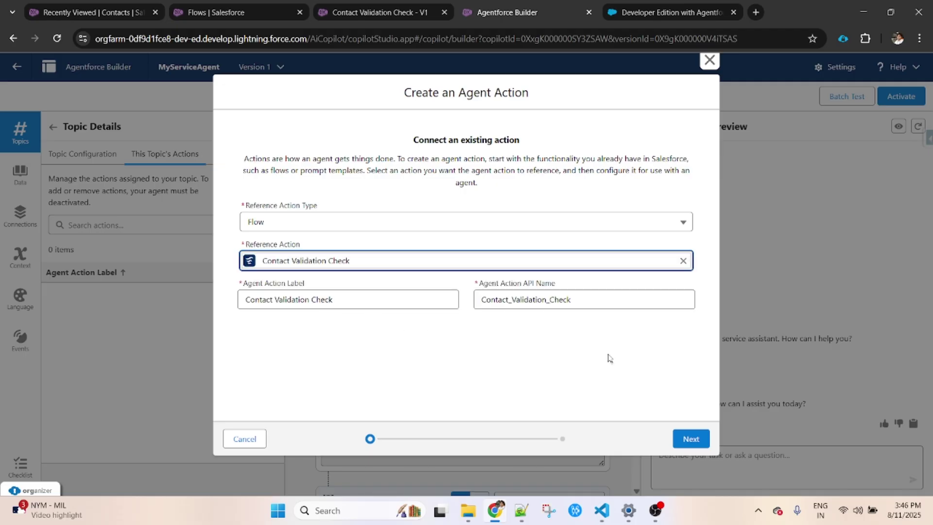
left_click(685, 440)
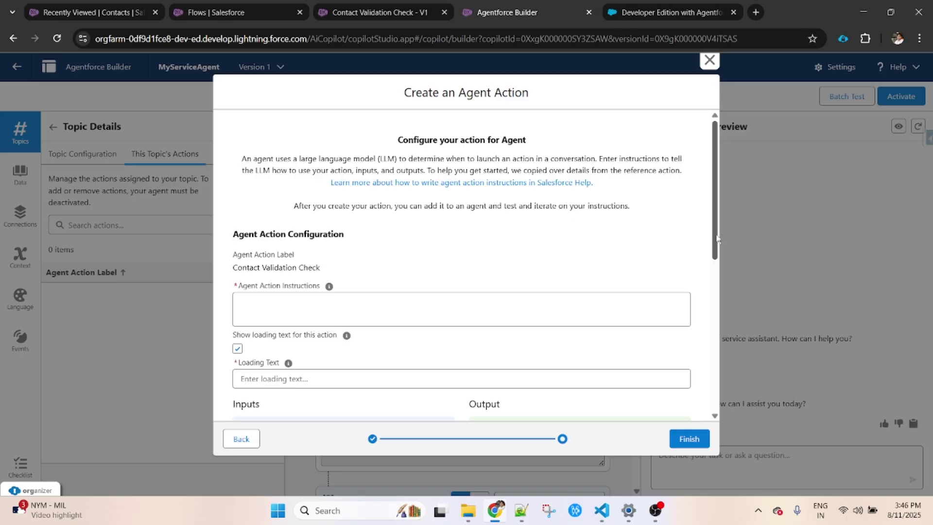
Step: Set the agent action instructions to "Ask the user for email and phone number to validate the contact" and the loading text to "Validating..."
left_click_drag(717, 238, 718, 264)
left_click(377, 237)
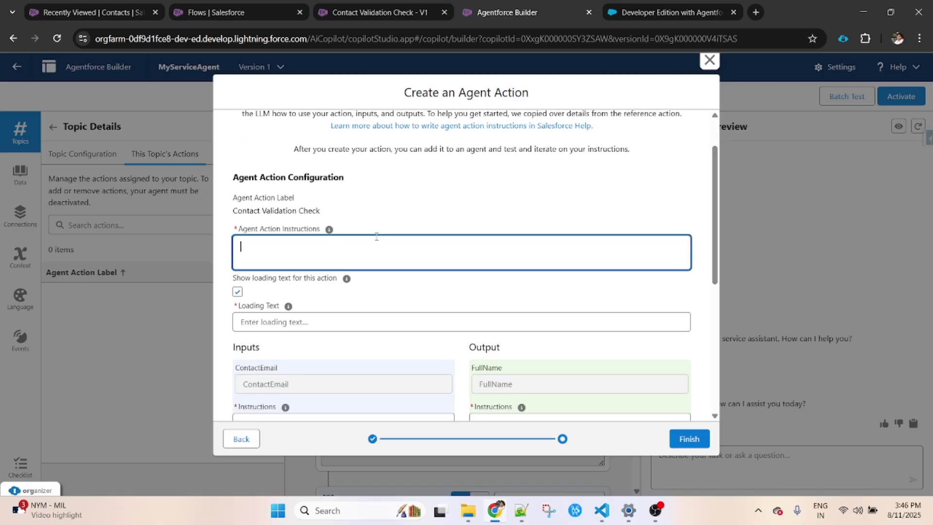
type("Ask the")
type("user for email and ")
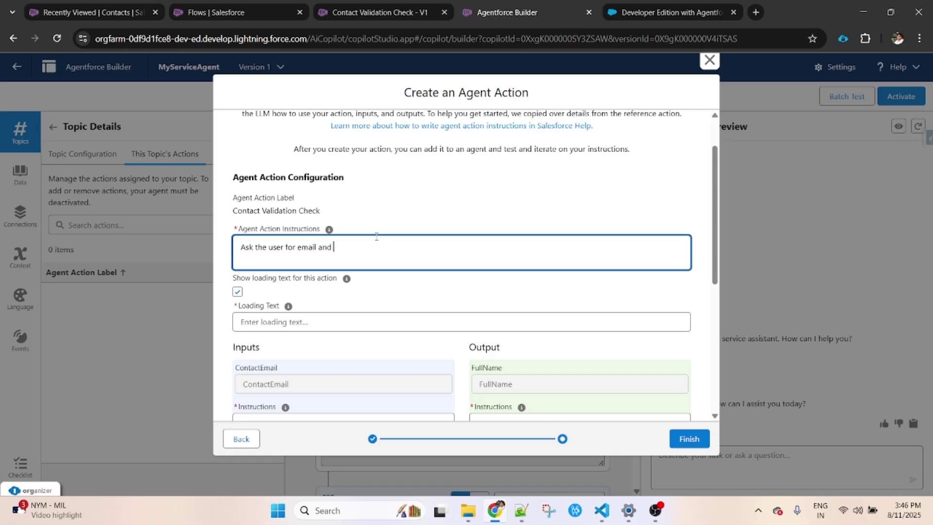
type("phone number to validate the contact")
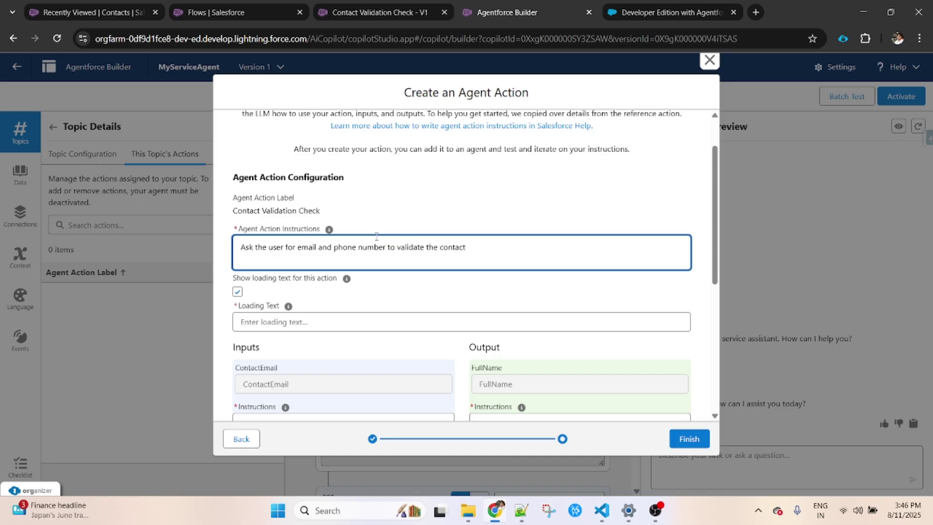
left_click(278, 323)
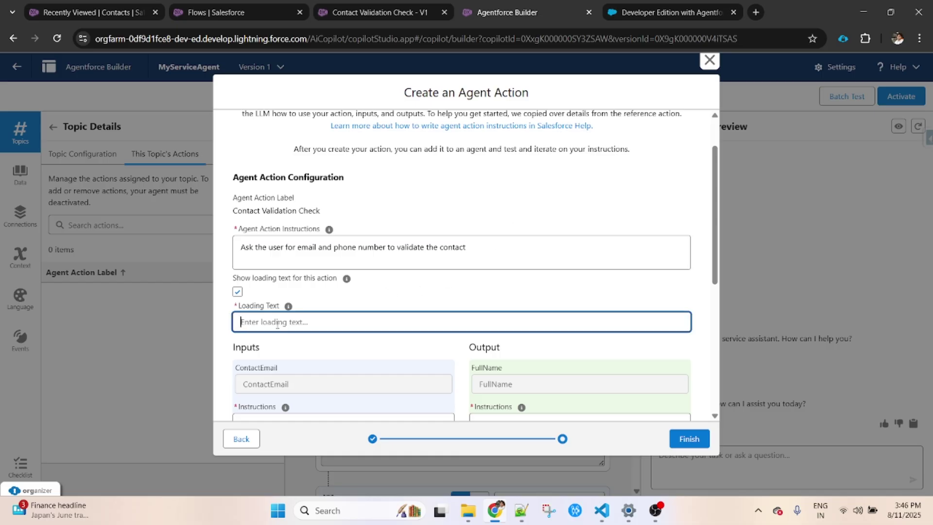
type("Validating...")
Step: Set the ContactEmail input's instructions to "Accept from user" and enable collecting its data from the user
left_click_drag(714, 265, 715, 411)
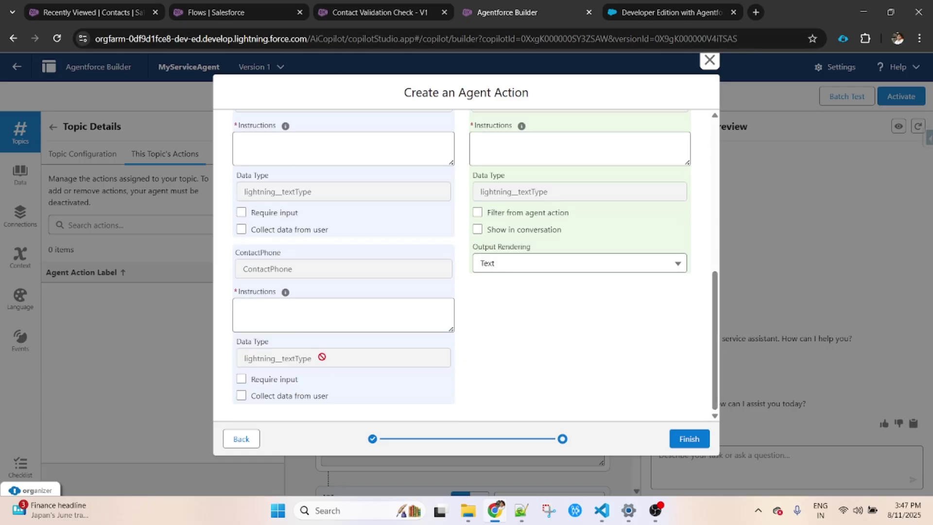
left_click(302, 141)
type("Accept ")
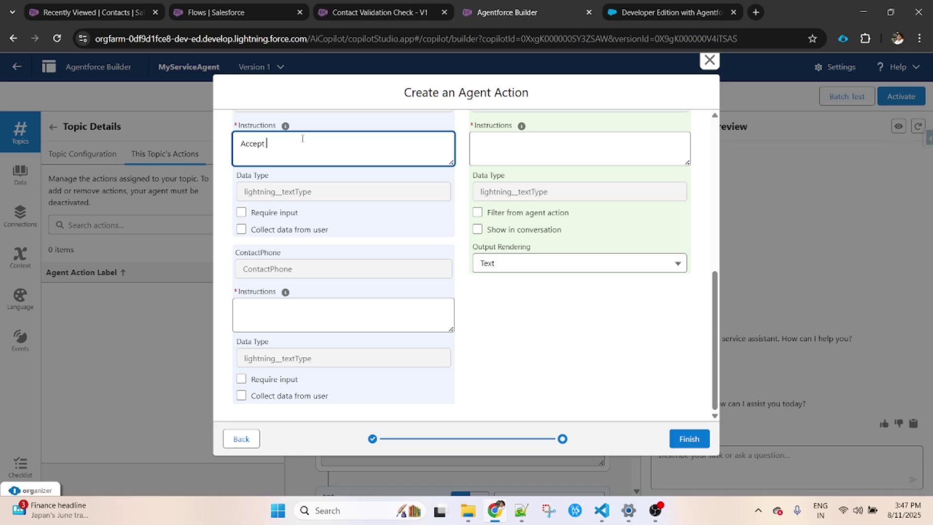
type("from user")
left_click(241, 229)
Step: Set ContactPhone's instructions to "Accept from user", collect its data from the user, and require both the phone and email inputs
left_click(272, 321)
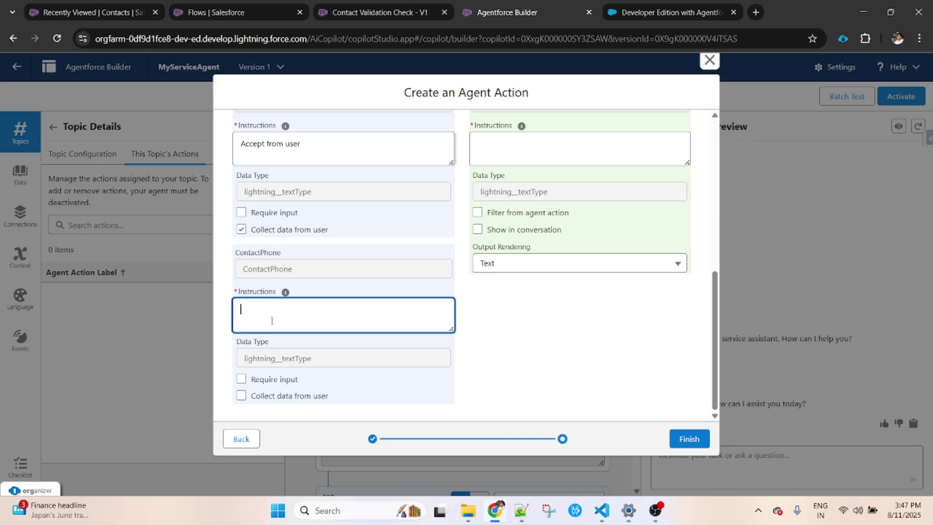
type("Accept from user")
left_click(242, 396)
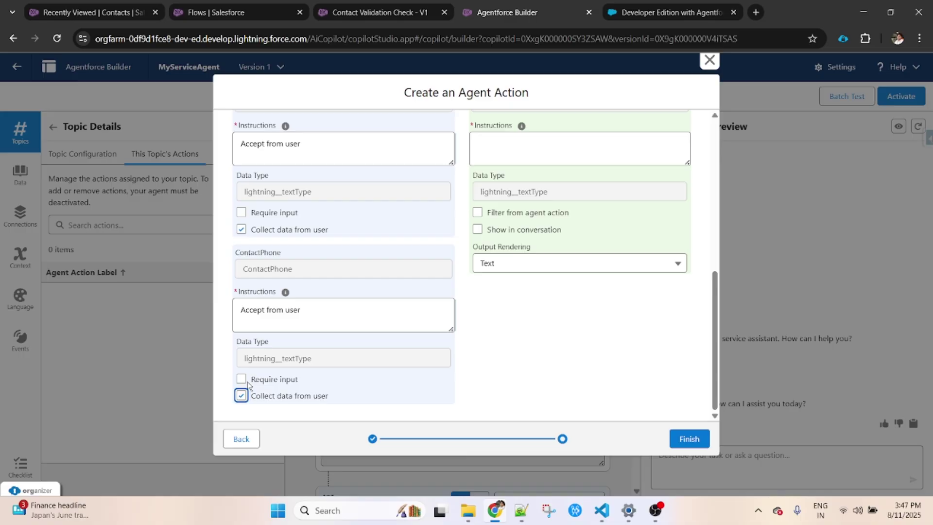
left_click(242, 379)
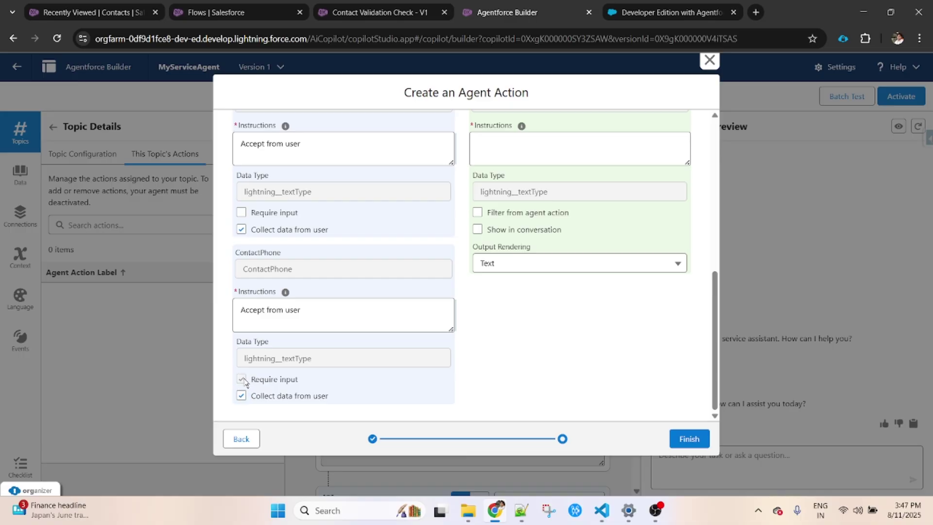
left_click(243, 214)
Step: Extend ContactPhone's instructions with "If any special formatting like blacket or hypen exist please ignore."
left_click_drag(716, 374, 714, 372)
left_click(344, 322)
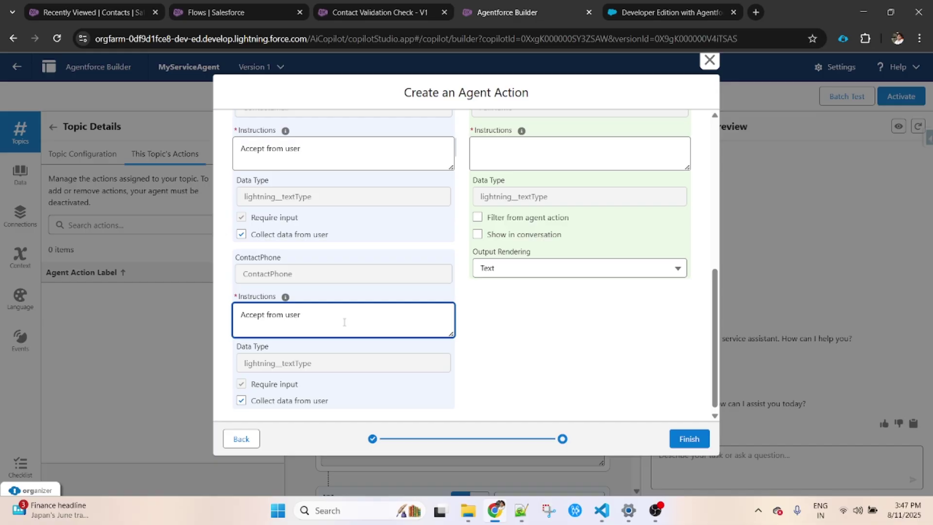
type(". If")
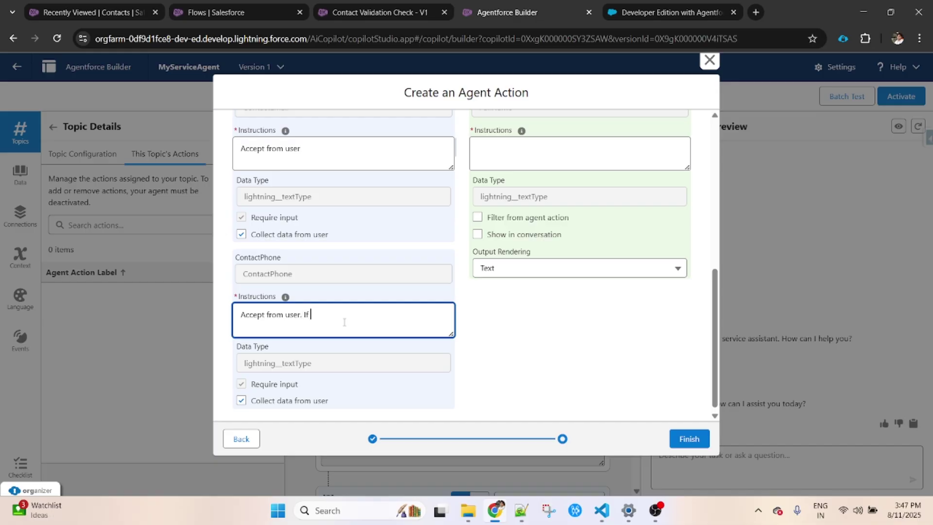
type(" any special formating")
key("BackSpace")
key("BackSpace")
key("BackSpace")
key("BackSpace")
type("ting like blacket ")
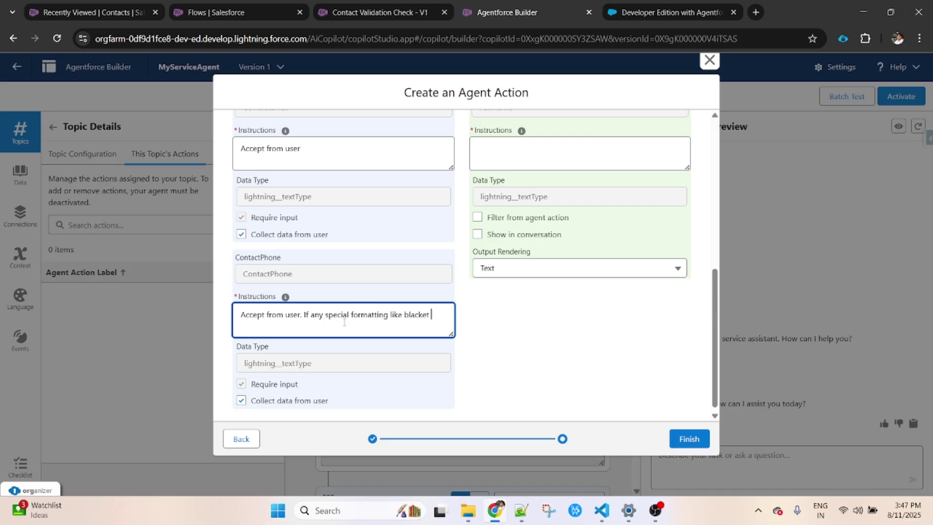
type("or hypen exist please ignore.")
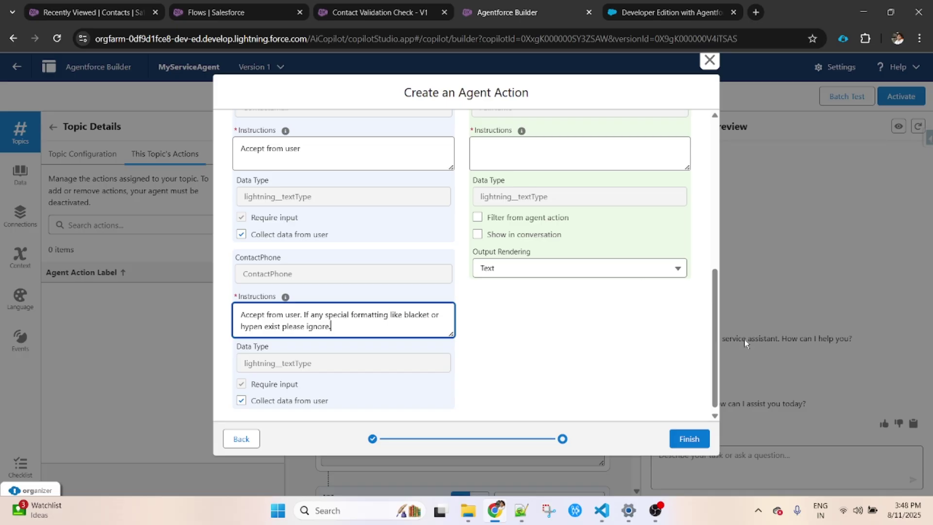
Step: Give FullName instructions "Greet the user with name if it is not blank or null. if null or black inform contact not found." and show it in conversation
left_click_drag(721, 349, 739, 294)
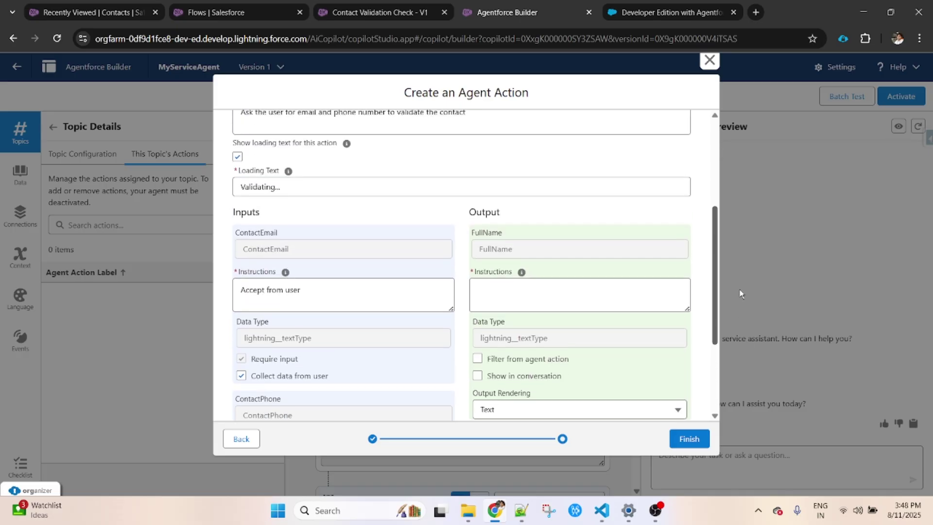
left_click(514, 294)
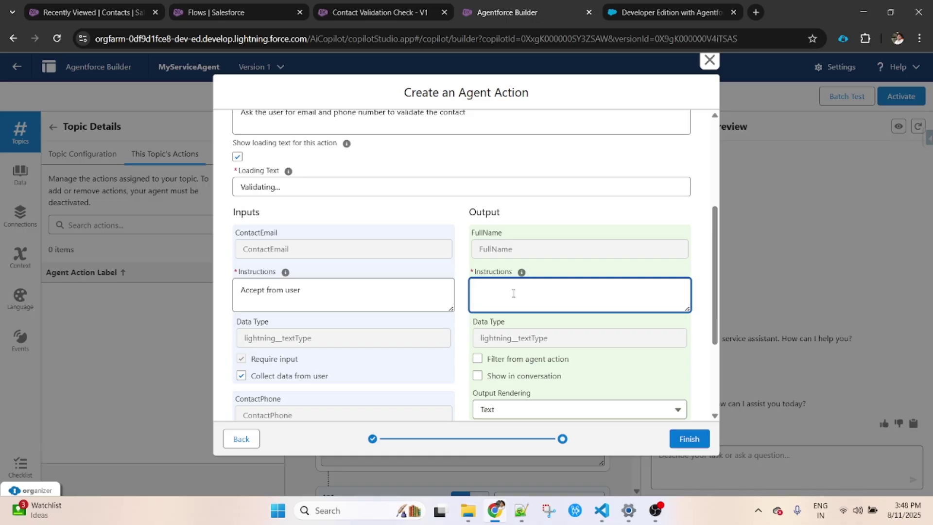
type("W")
type("Gr")
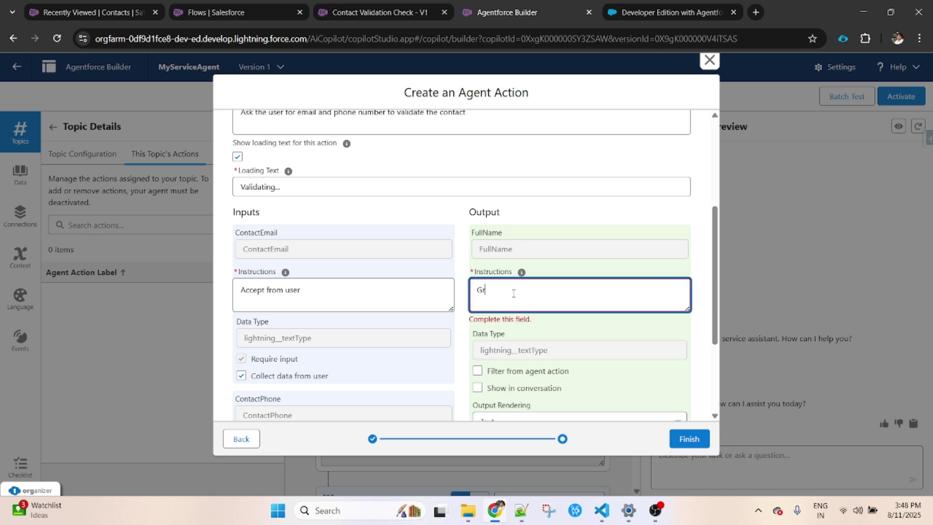
type("eet the user with name if it is not blank or null")
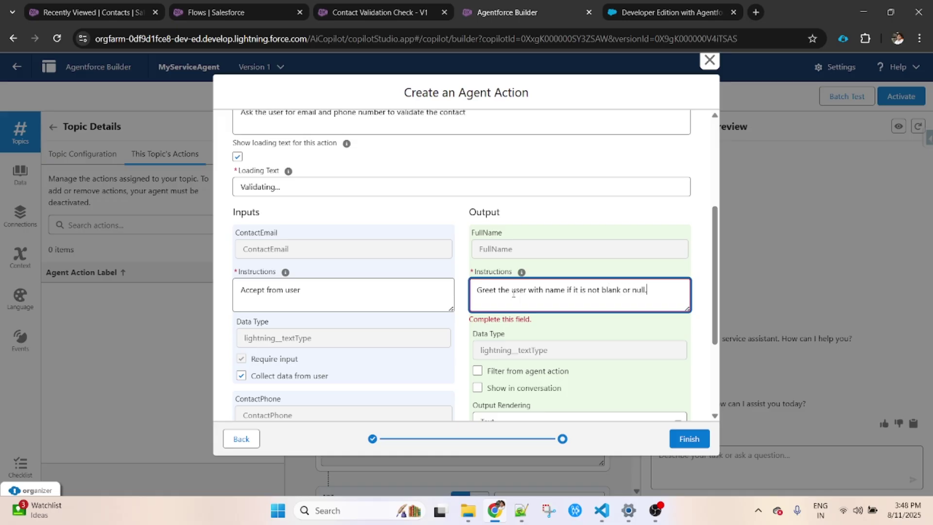
type(". if null or black")
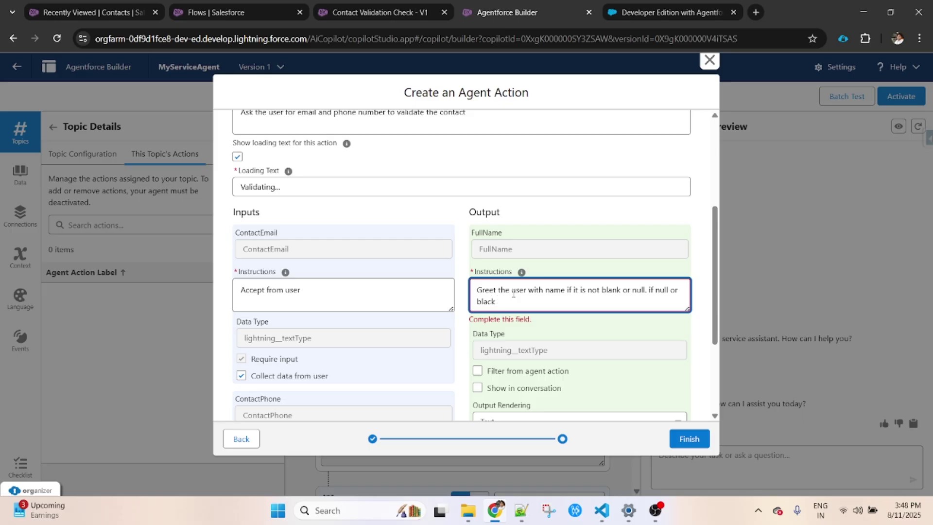
type(" inform")
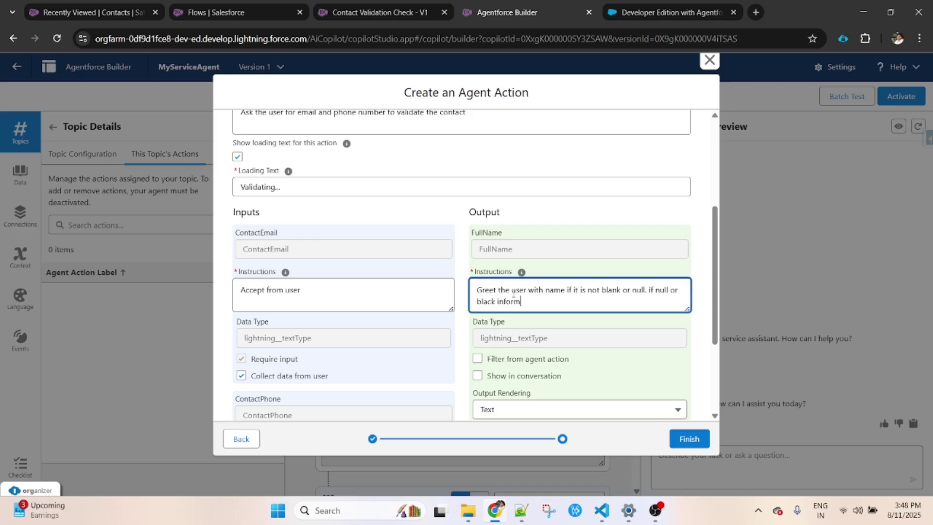
type(" contact not found")
left_click(477, 375)
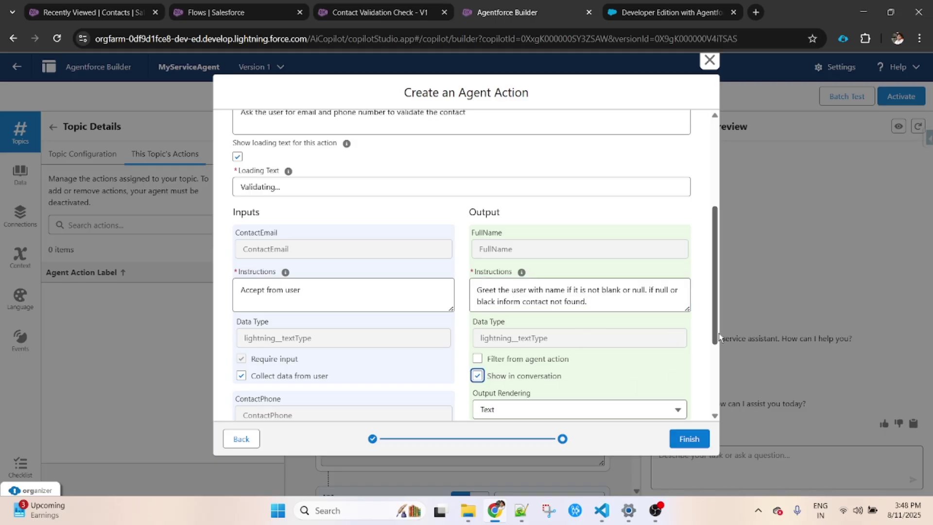
Step: Set the FullName output's rendering to Rich Text and finish creating the agent action
left_click_drag(719, 334, 724, 389)
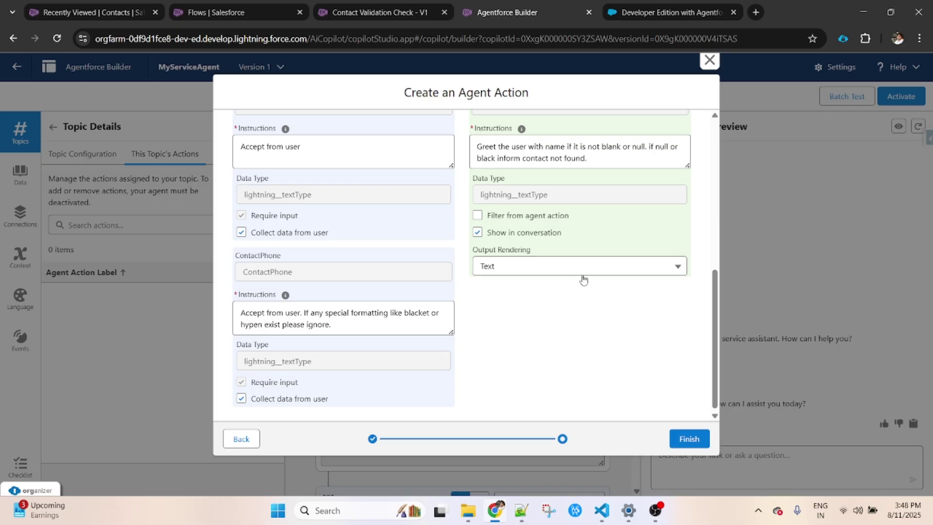
left_click(582, 275)
left_click(571, 297)
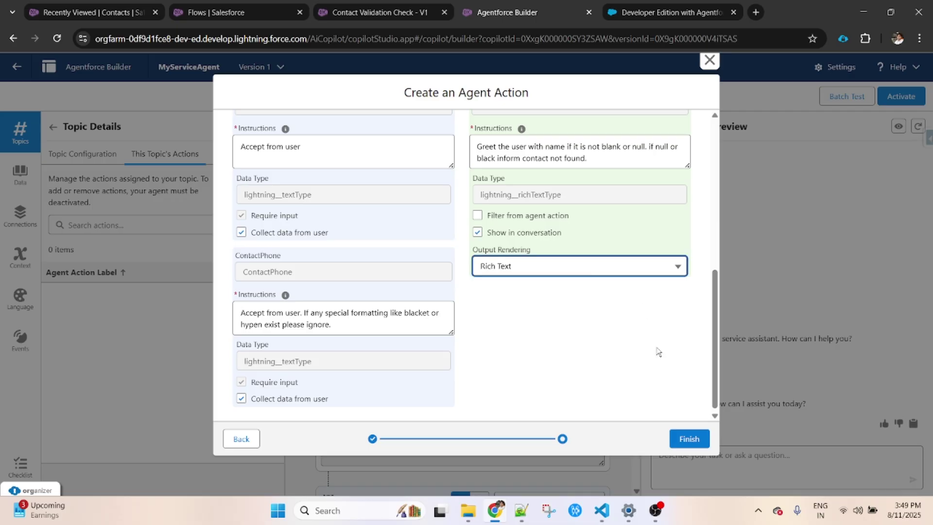
left_click(696, 441)
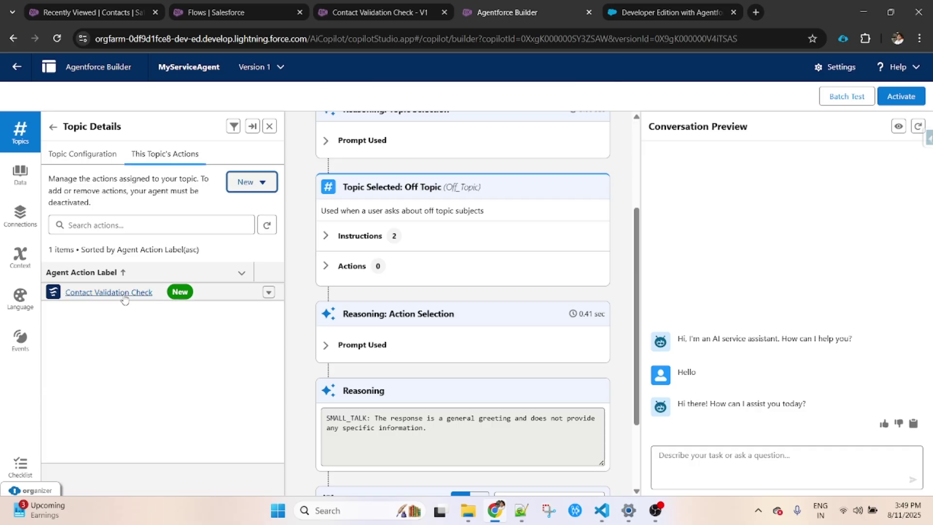
Step: Open the Contact Validation Check action and copy its reference action name, Contact_Validation_Check
left_click(119, 292)
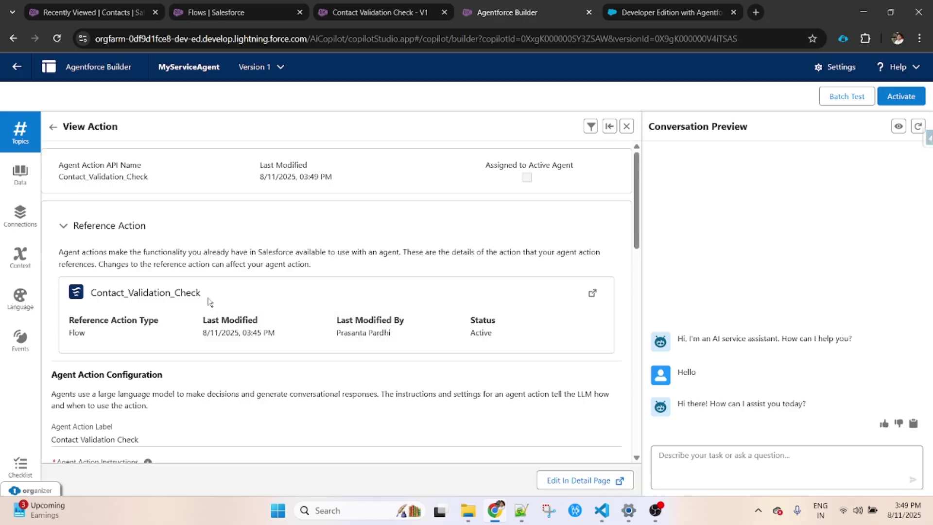
left_click_drag(201, 292, 102, 293)
left_click_drag(209, 300, 77, 291)
key("ctrl+c")
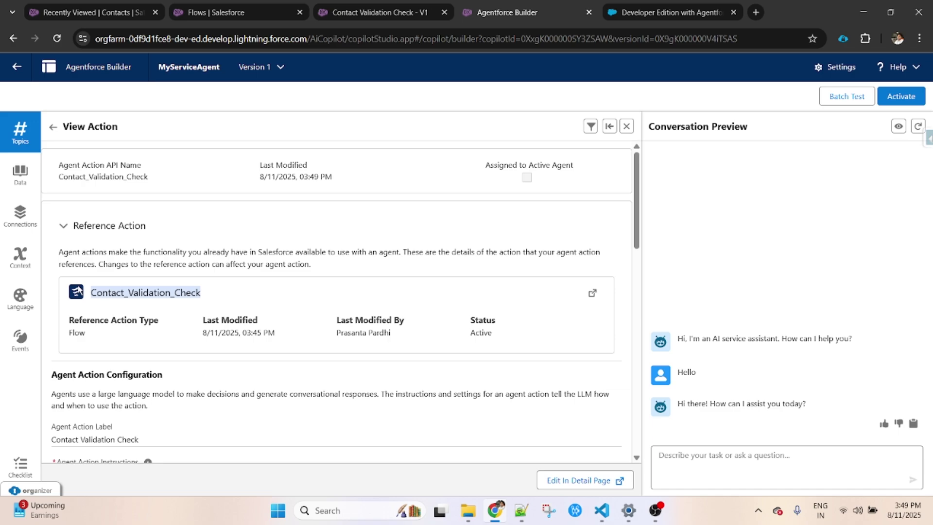
Step: Add Contact_Validation_Check after "by executing action" in the contact validation topic's instruction and save the topic
left_click(53, 126)
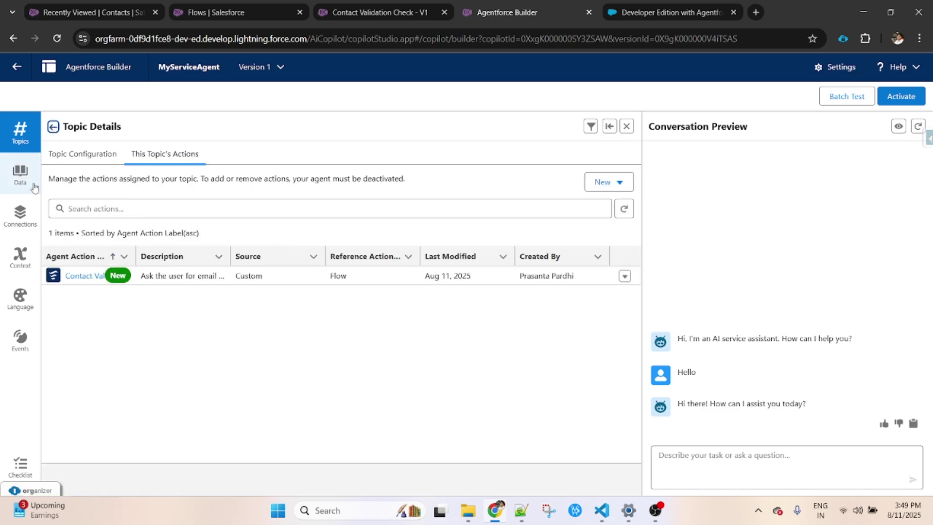
left_click(82, 154)
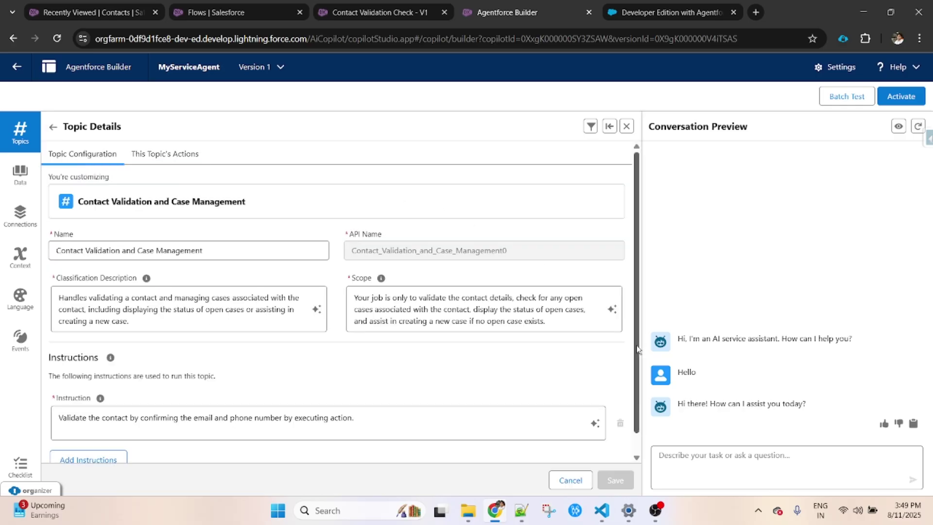
scroll(556, 272, "down", 1)
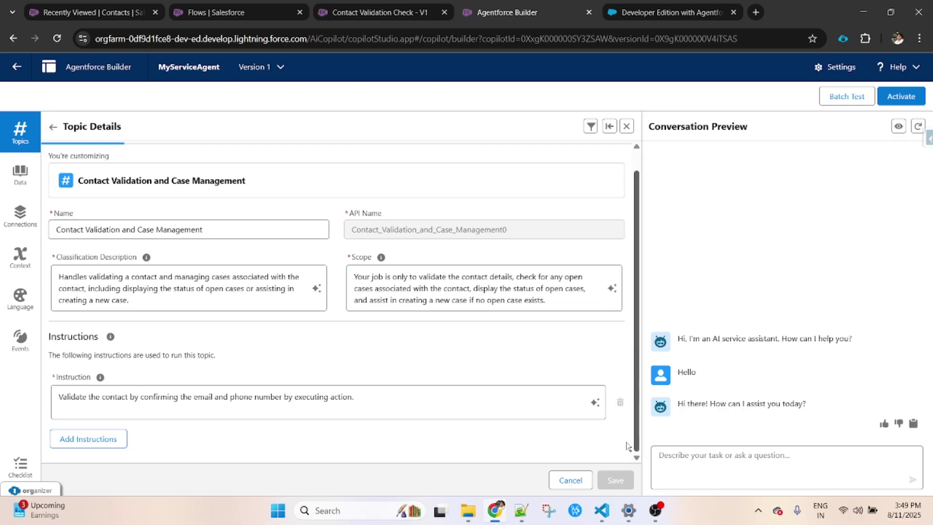
left_click(353, 398)
key("BackSpace")
key("ctrl+v")
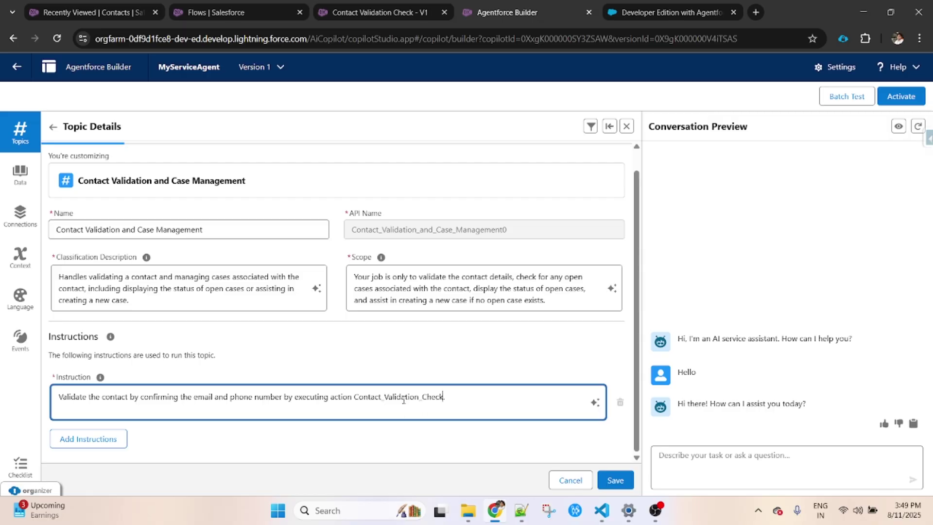
left_click(622, 480)
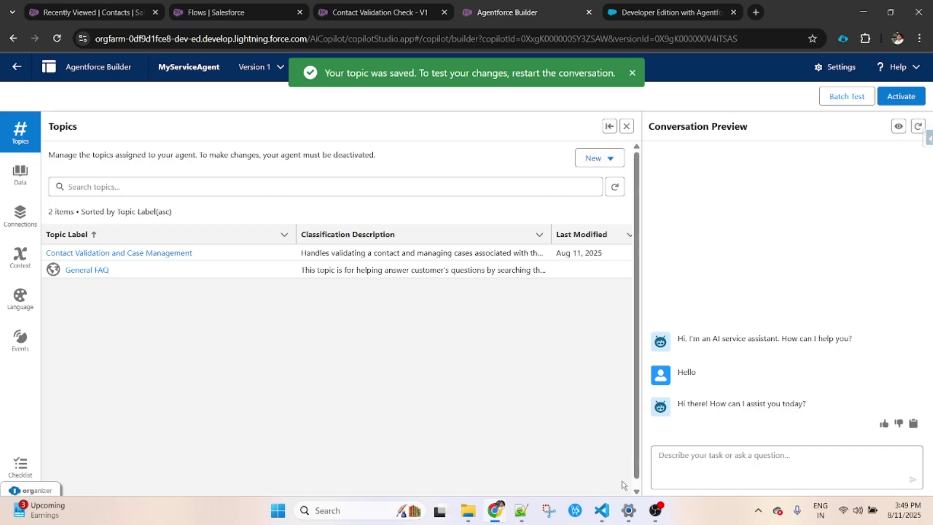
Step: Restart the preview conversation and send the agent the message "Hello"
left_click(920, 130)
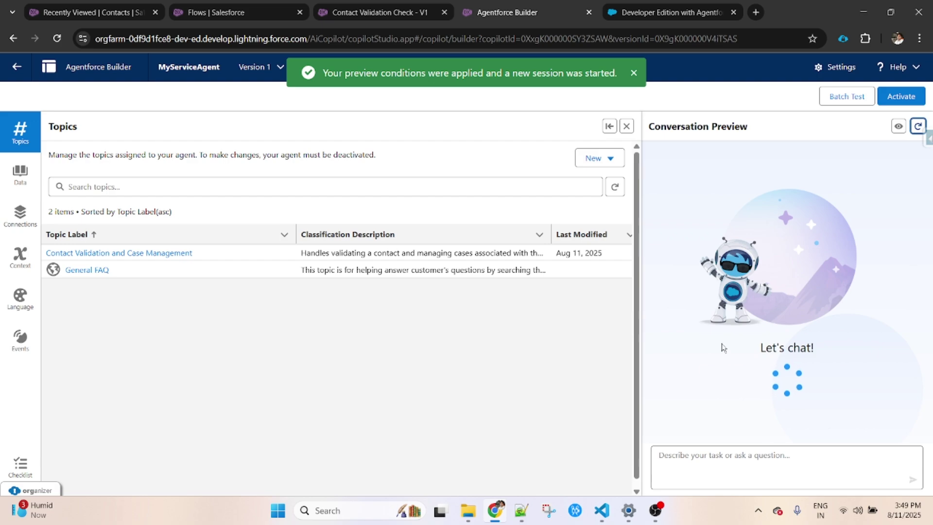
left_click(711, 465)
type("Hello")
key("Return")
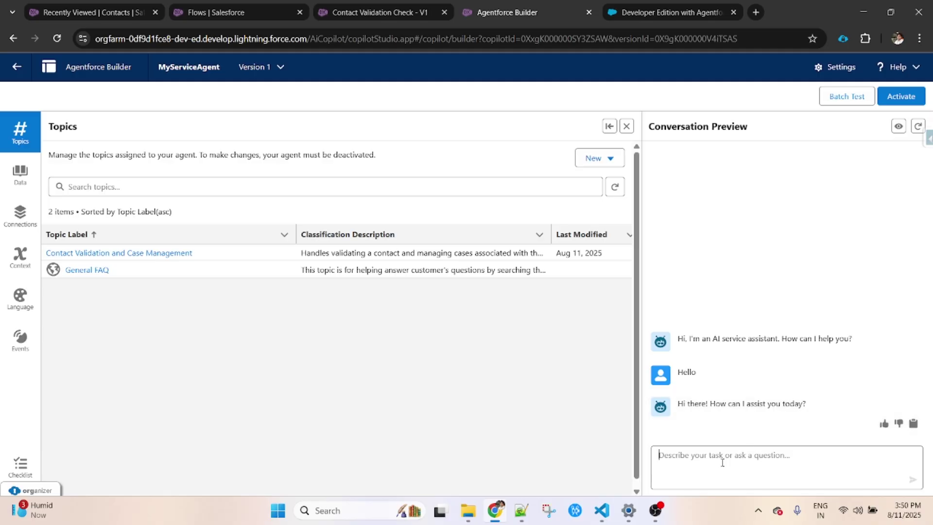
Step: Send the agent the message "I need to create a case" in the preview conversation
type("I need to create a ")
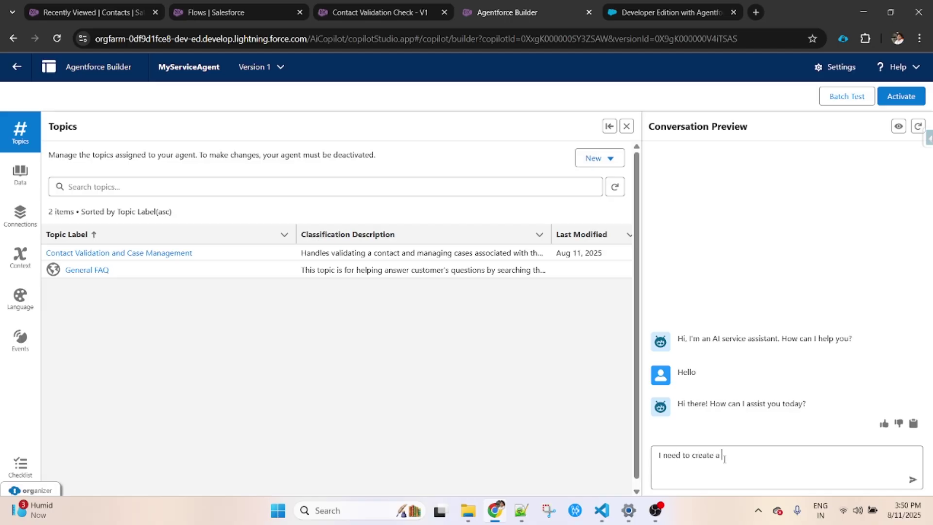
type("case")
key("Return")
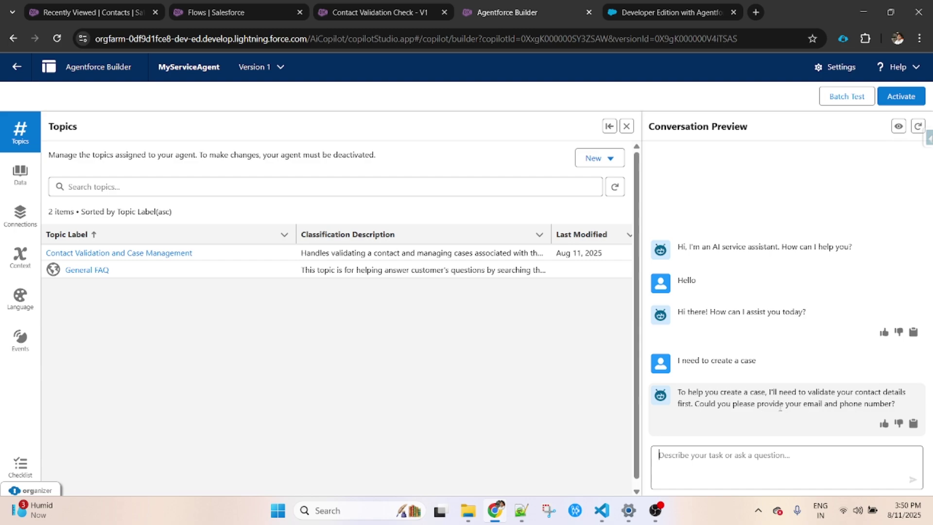
left_click_drag(806, 403, 903, 409)
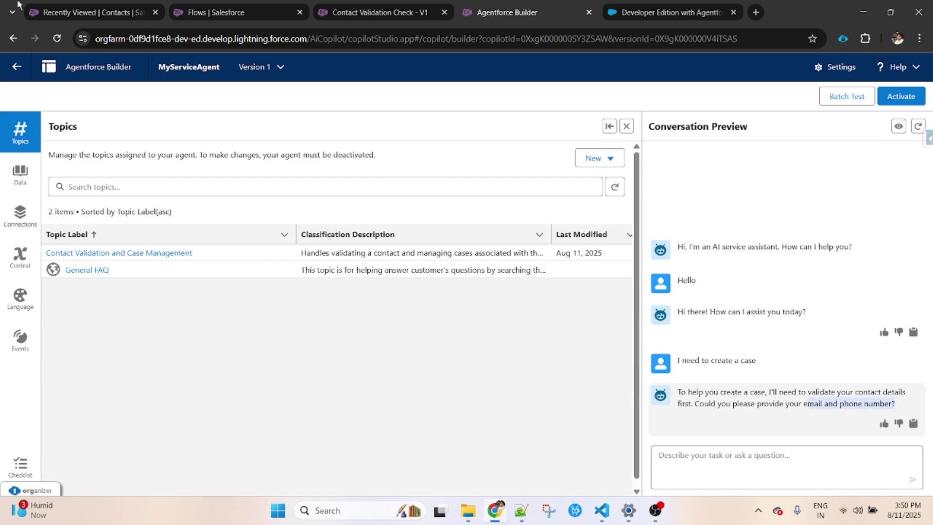
Step: Copy the xAI contact's email from the Contacts list and send it to the agent in the preview conversation
left_click(101, 15)
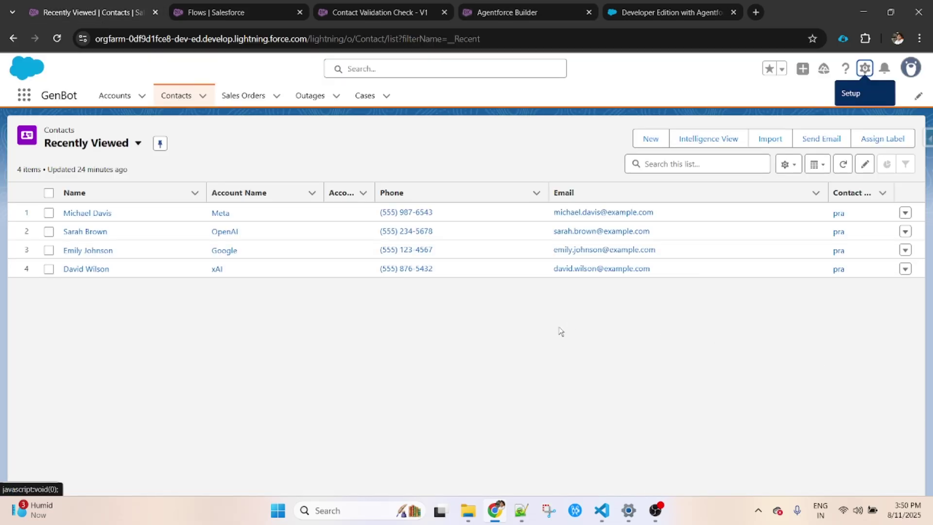
left_click_drag(653, 273, 558, 273)
key("ctrl+c")
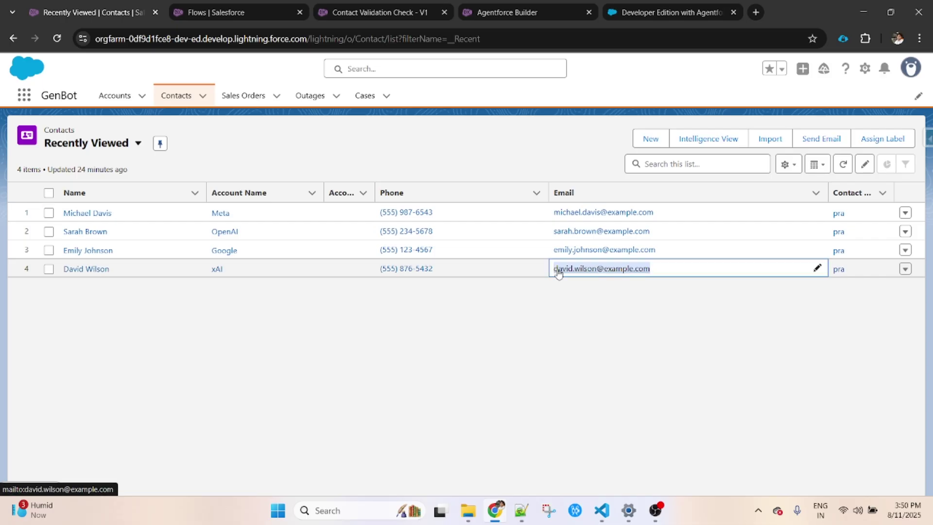
left_click(537, 7)
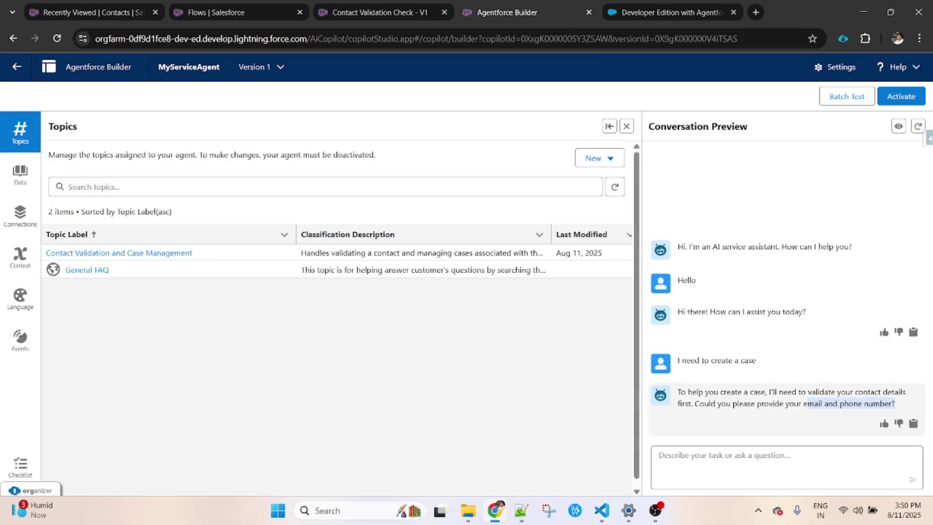
left_click(707, 458)
key("ctrl+v")
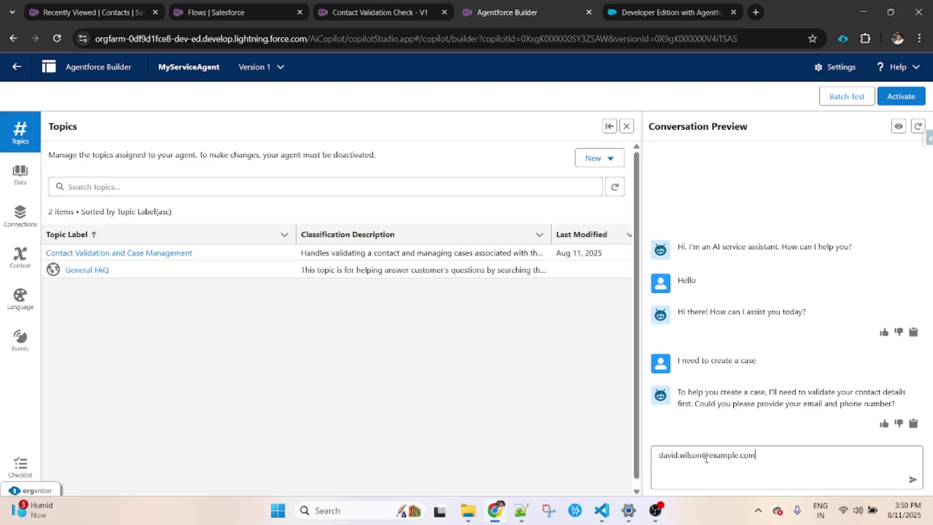
key("Return")
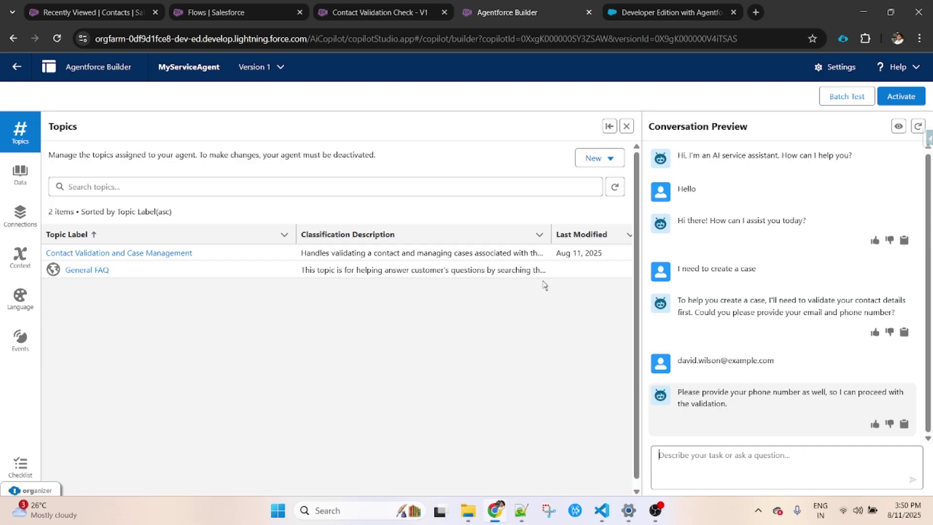
Step: Copy the xAI contact's phone number from the Contacts list and send it to the agent in the preview
left_click(97, 12)
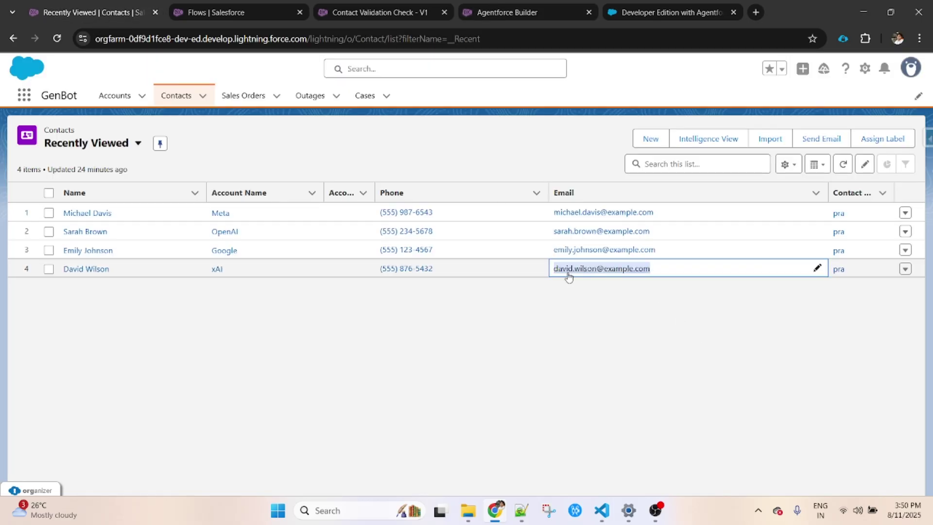
left_click_drag(446, 272, 382, 275)
key("ctrl+c")
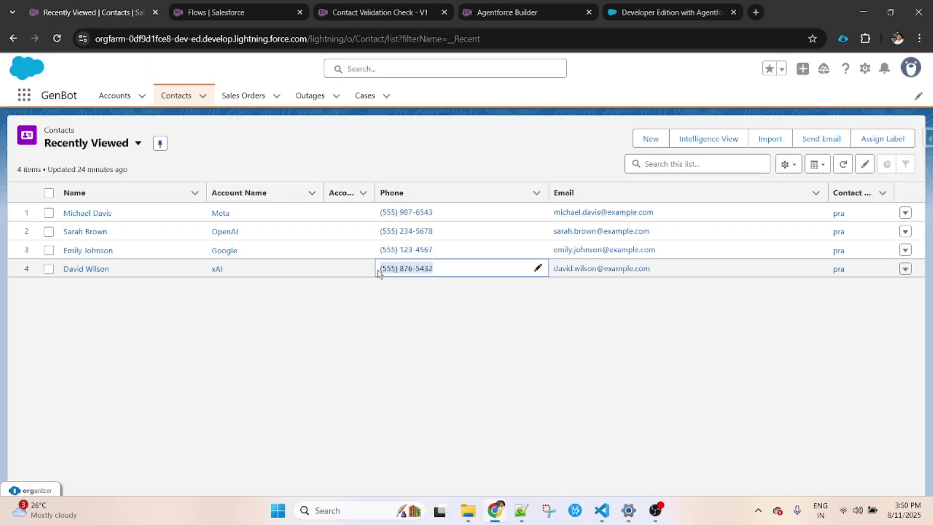
left_click(503, 15)
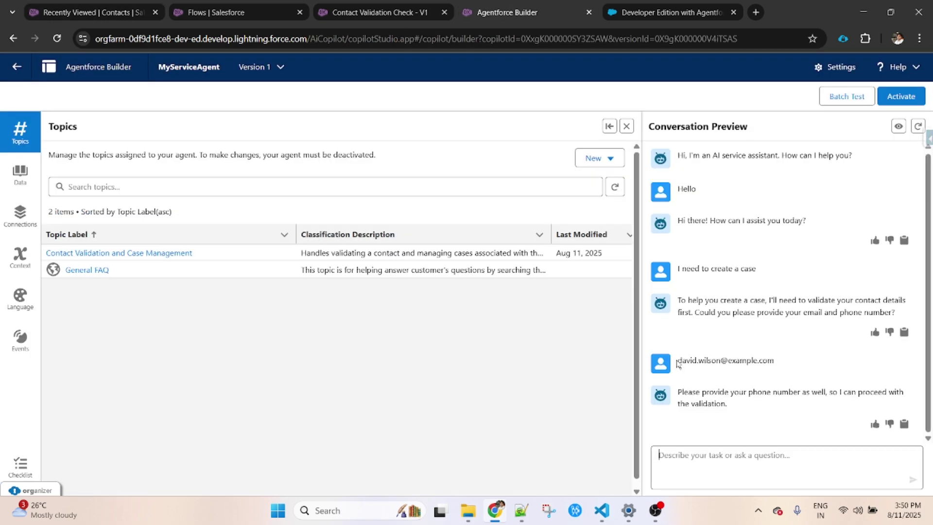
key("ctrl+v")
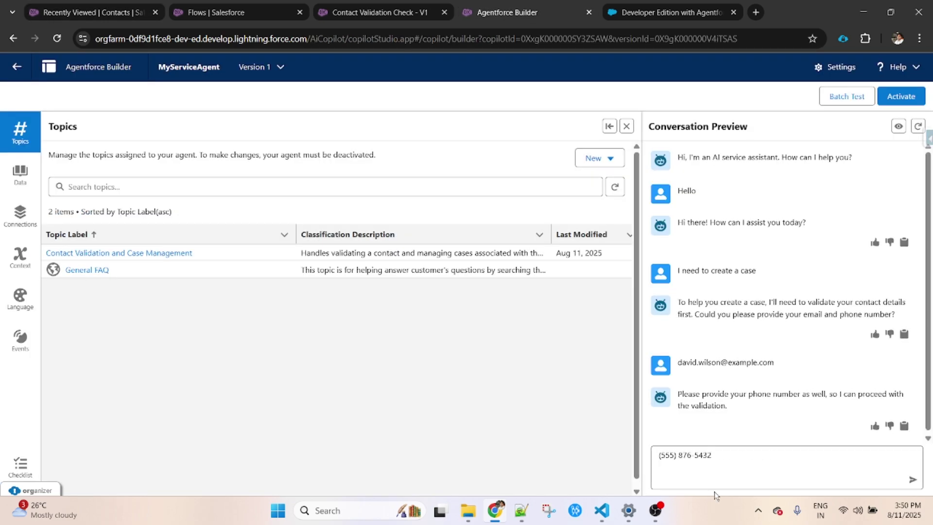
key("Return")
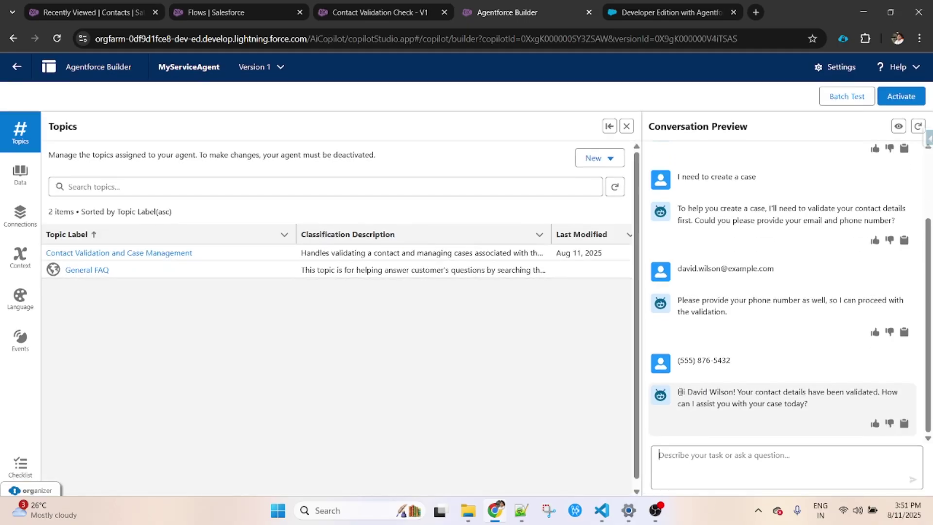
Step: Compare the name in the agent's validation reply with the xAI contact's name in the Contacts list
left_click_drag(679, 393, 734, 403)
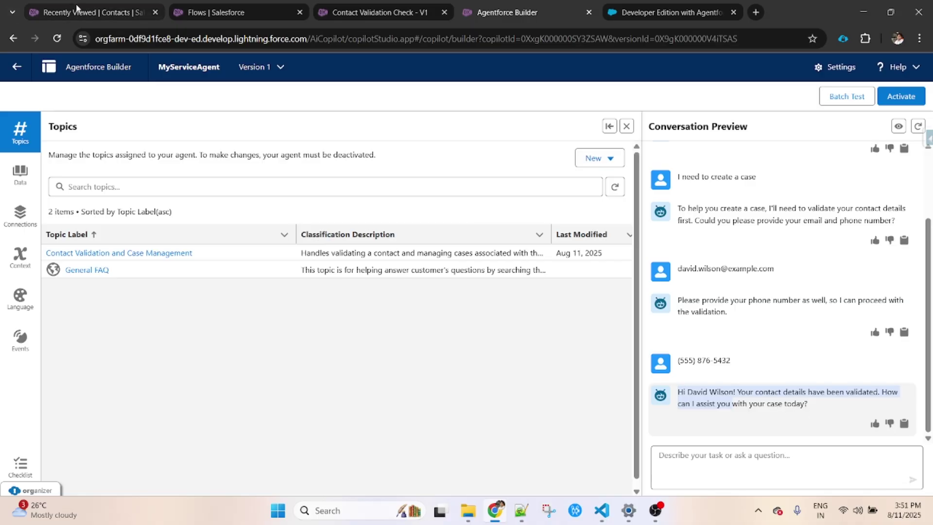
left_click(825, 427)
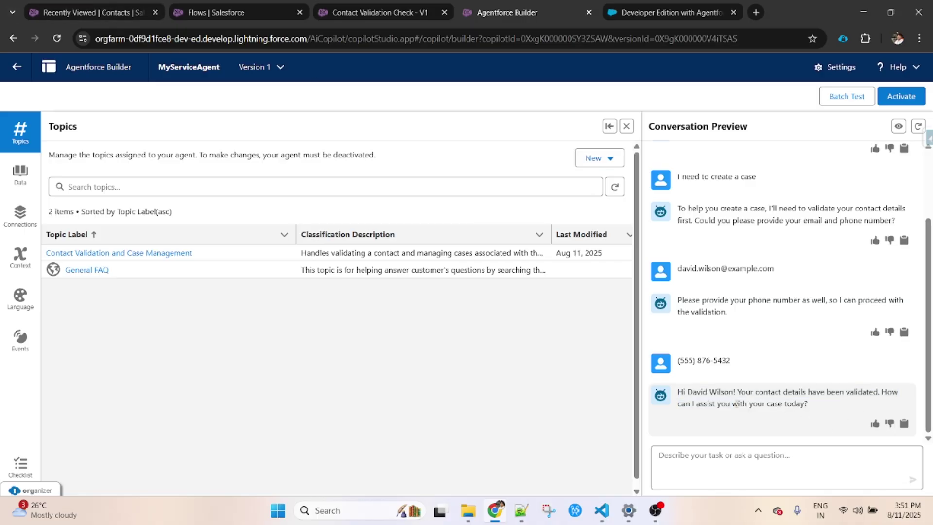
left_click_drag(687, 391, 733, 396)
left_click(129, 14)
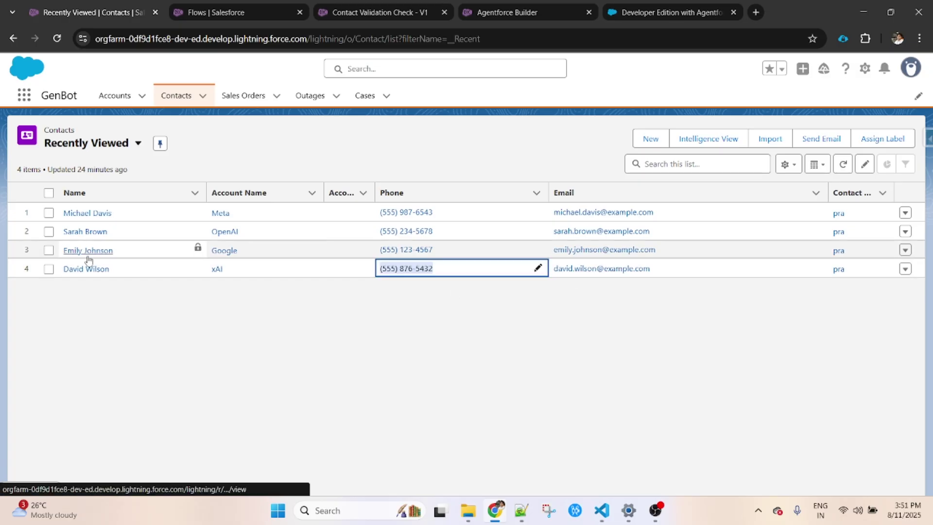
left_click_drag(112, 271, 64, 269)
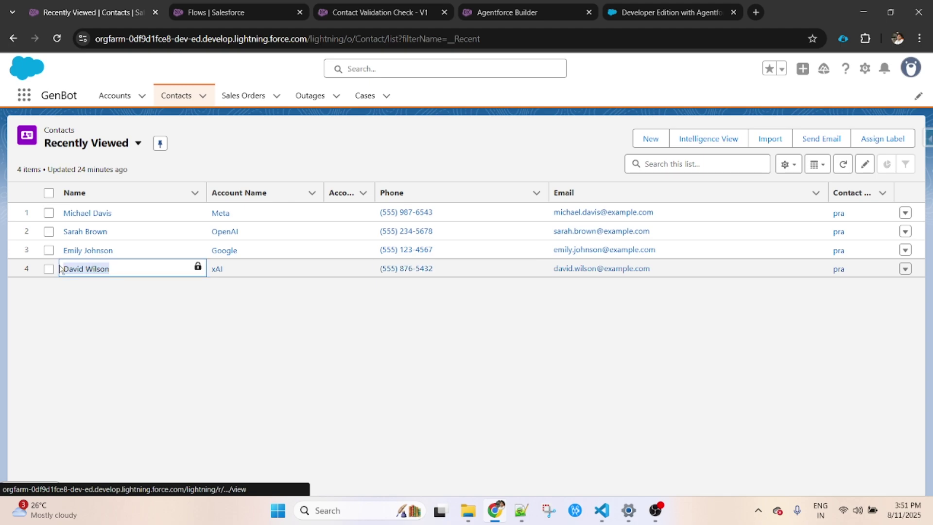
left_click(512, 6)
left_click_drag(735, 387, 732, 386)
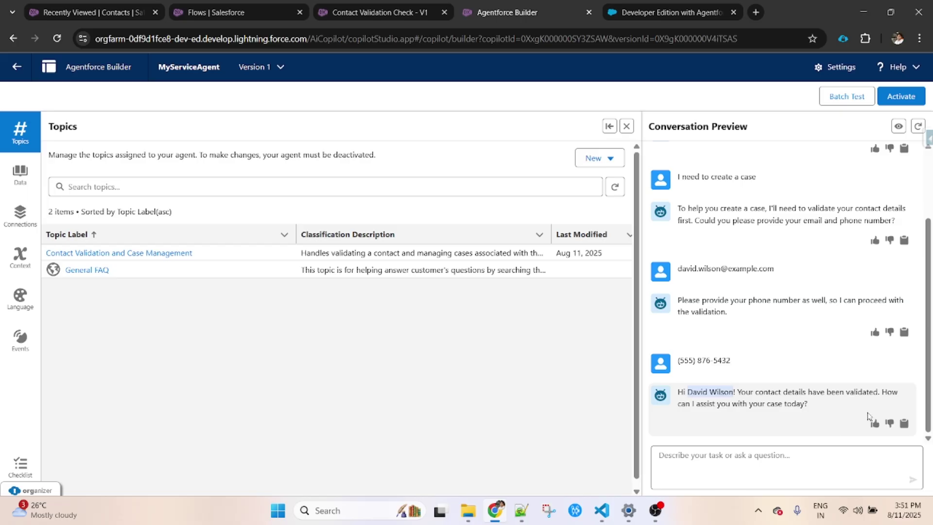
left_click_drag(818, 408, 665, 394)
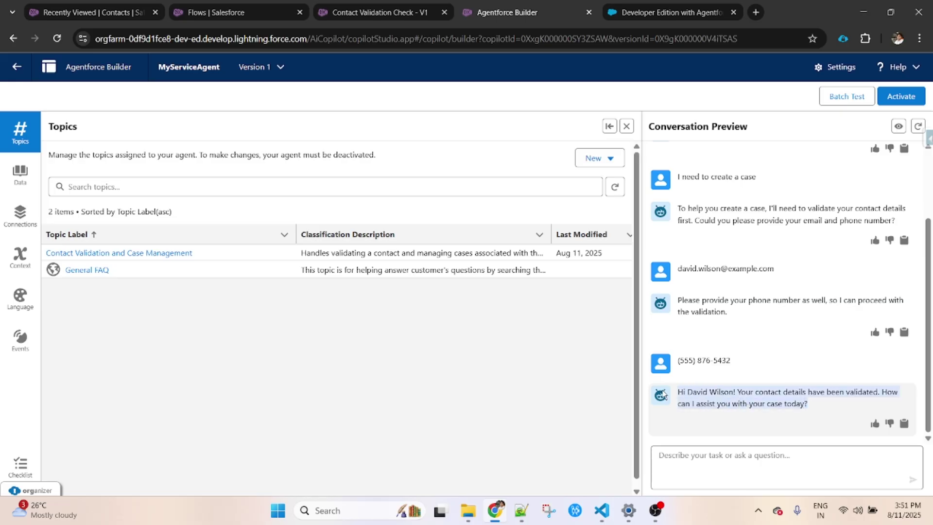